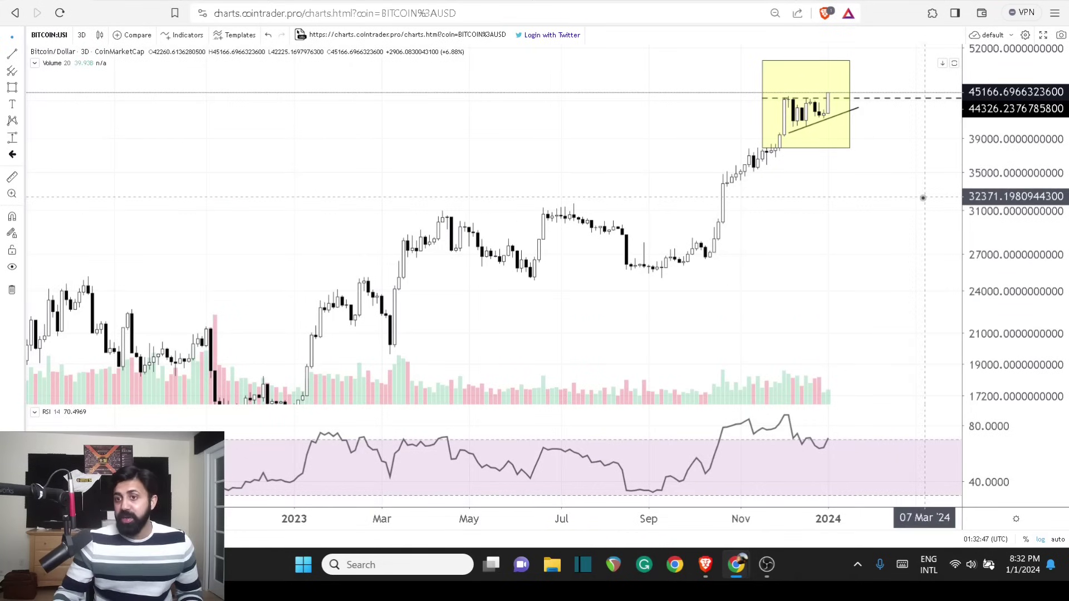
Zoom into recent Bitcoin candles and pan down to centre the yellow consolidation box
scroll(926, 193, "up", 3)
left_click_drag(902, 151, 883, 210)
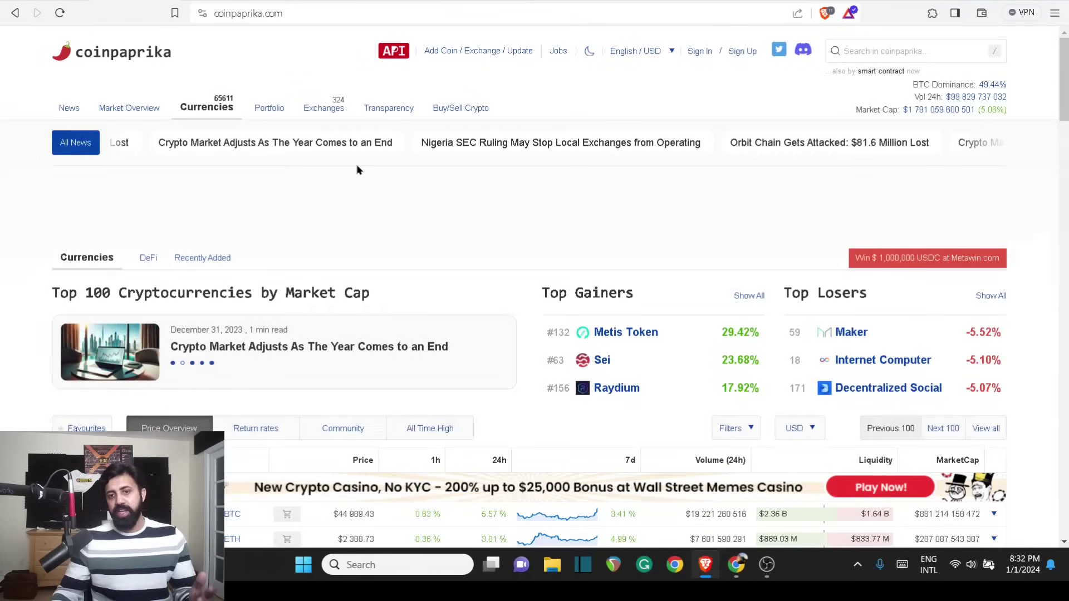
Scroll down through the top 100 cryptocurrencies table, then back up to the top
scroll(491, 170, "down", 3)
scroll(492, 173, "down", 2)
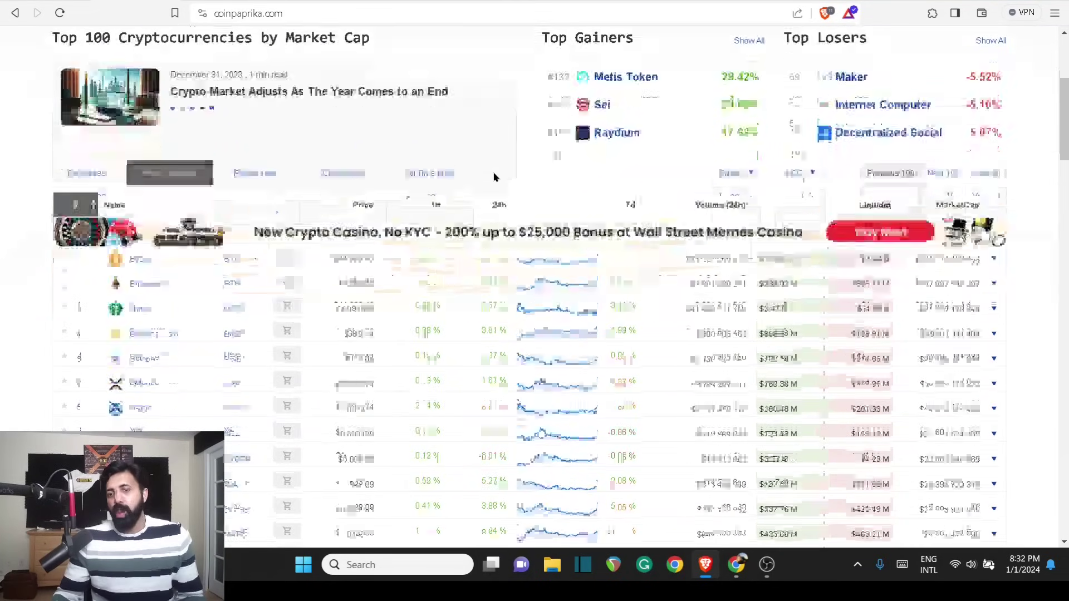
scroll(493, 177, "up", 5)
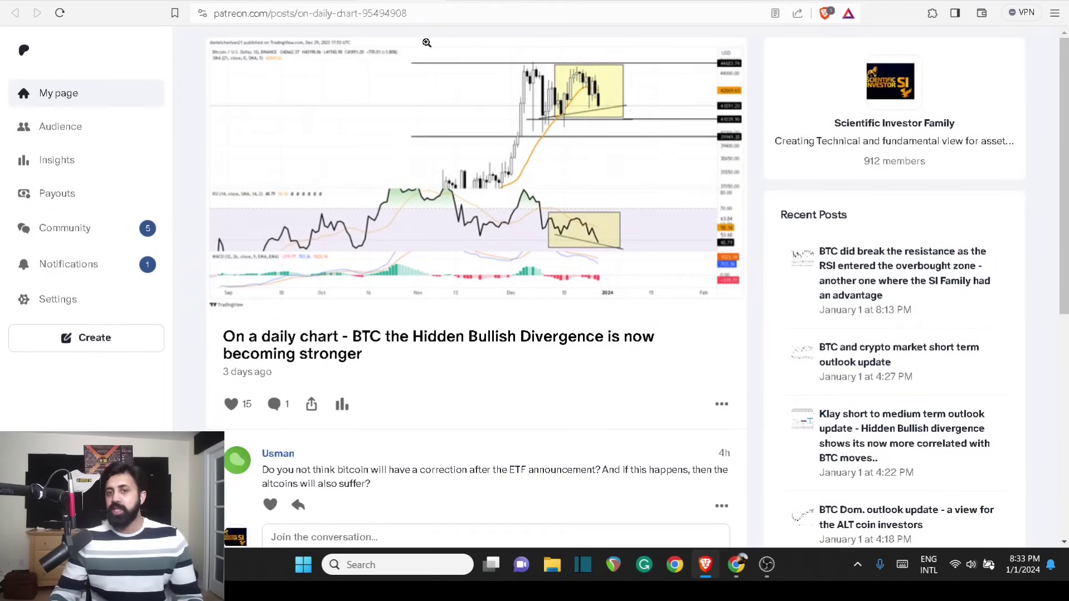
Enlarge and close the daily-chart image, highlight 'Hidden Bullish Divergence', then switch to the yearly-close post
left_click(590, 169)
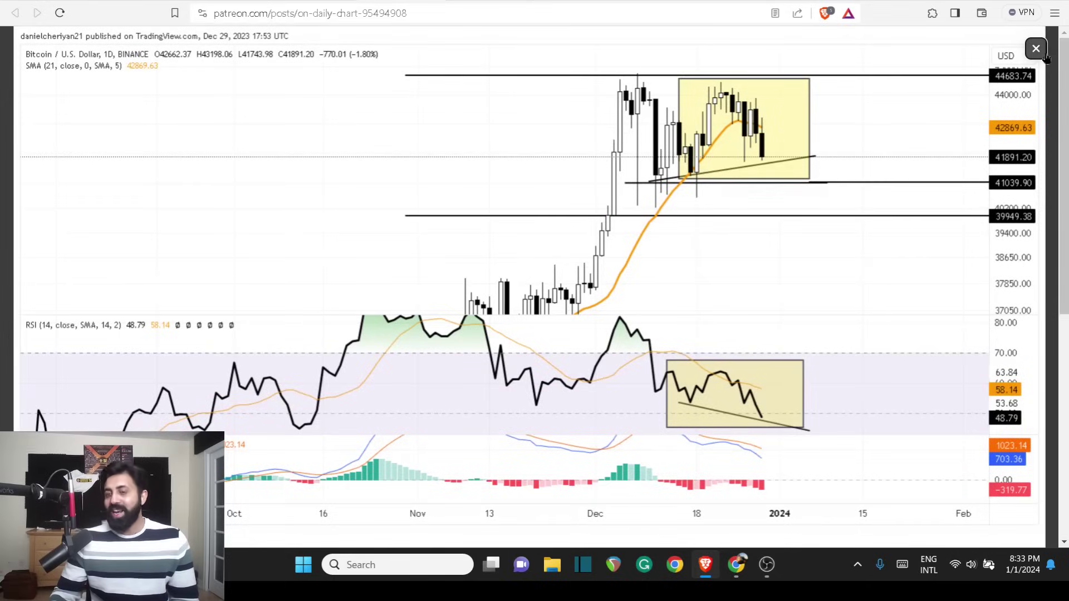
left_click(1037, 49)
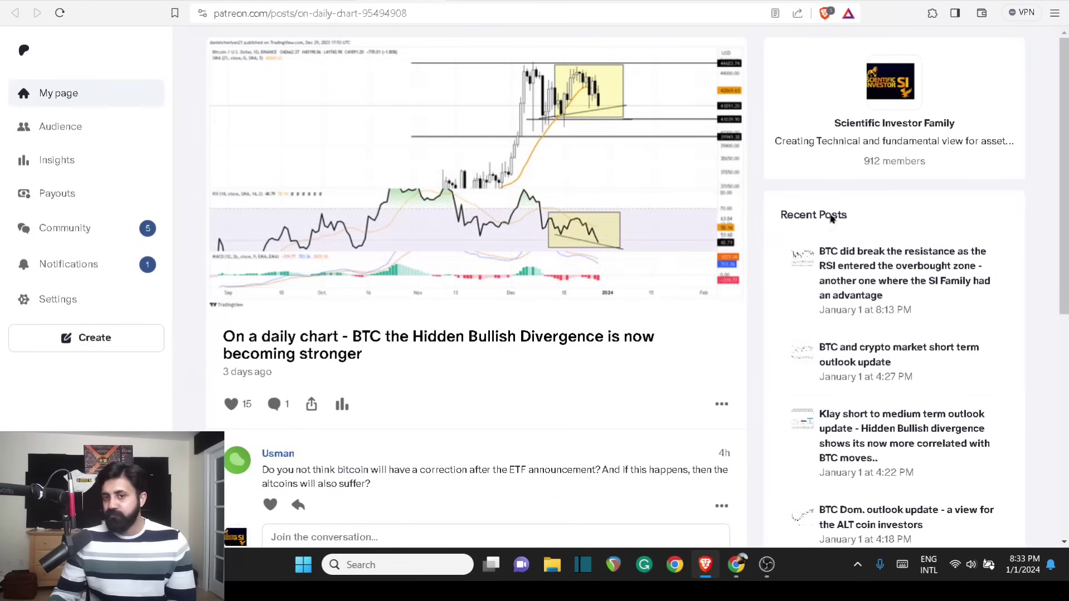
left_click_drag(412, 336, 613, 339)
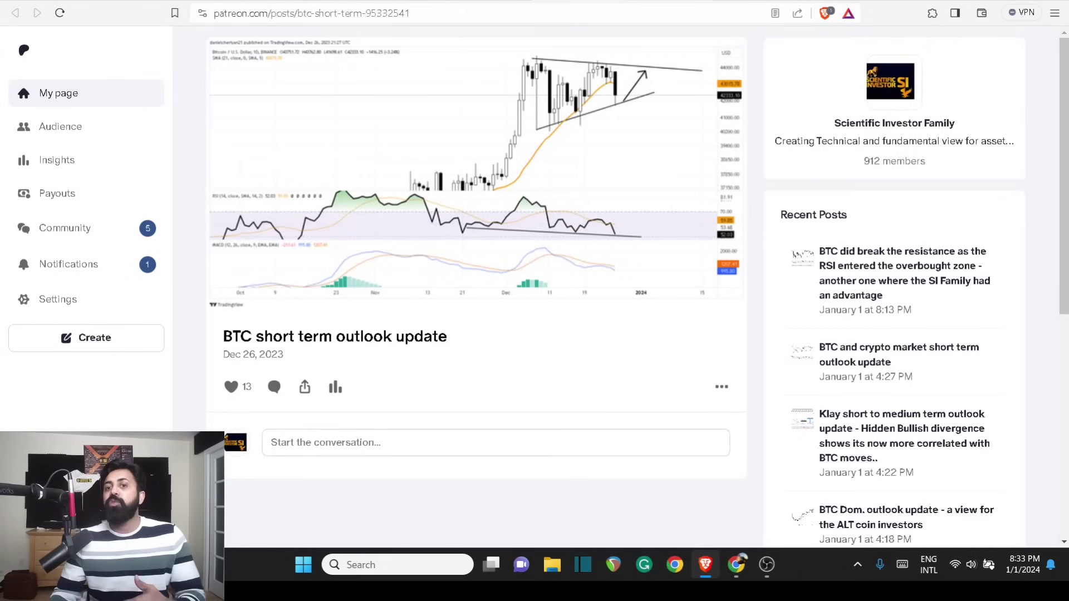
left_click(662, 2)
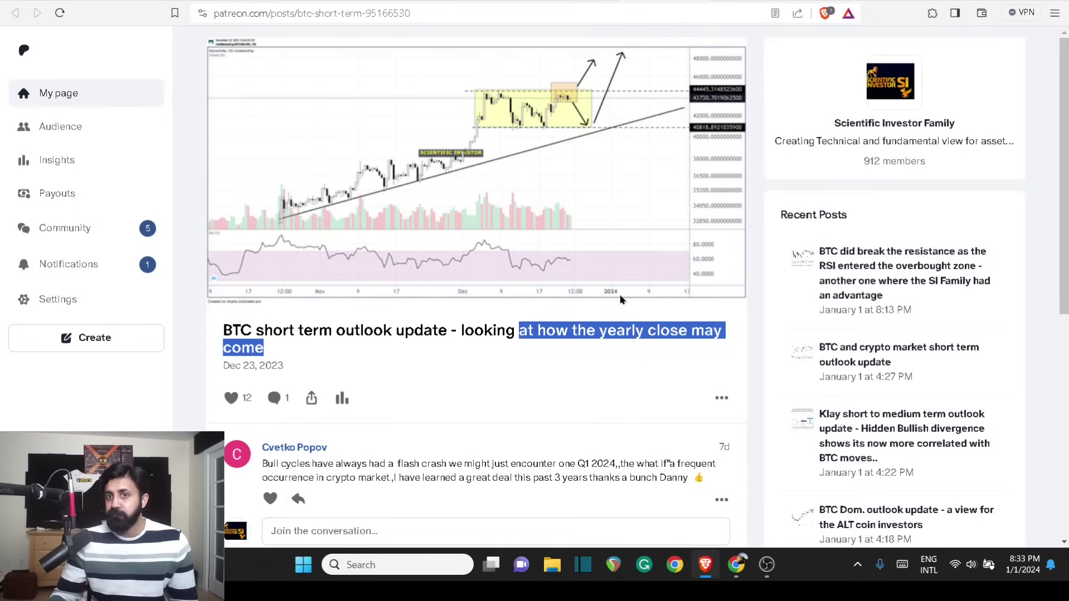
Compare the enlarged BTC micro analysis and BTC Macro charts, then close the enlarged view
key("ctrl+Tab")
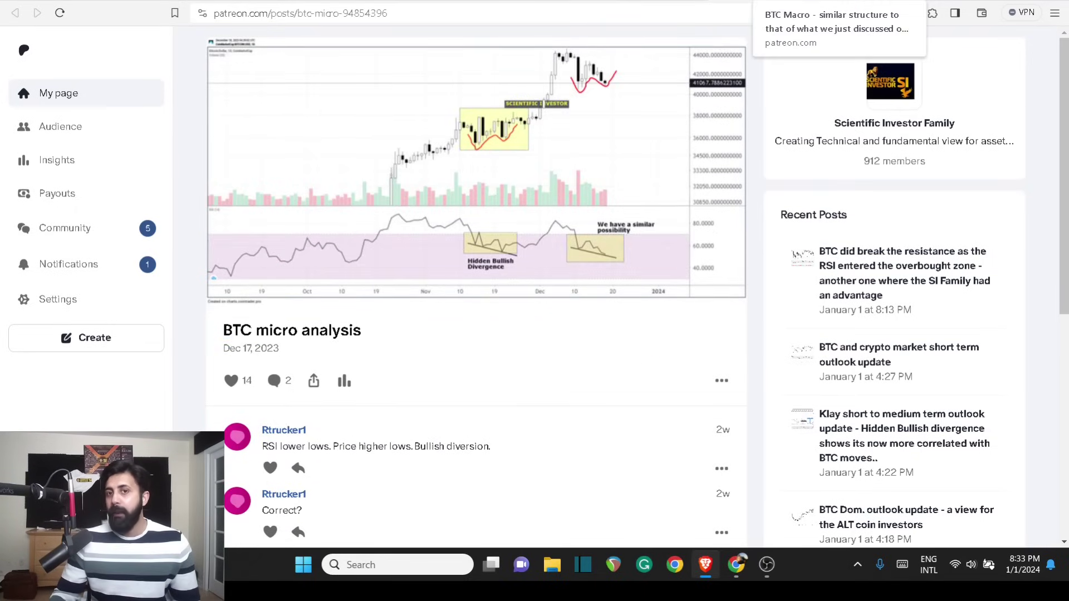
left_click(678, 115)
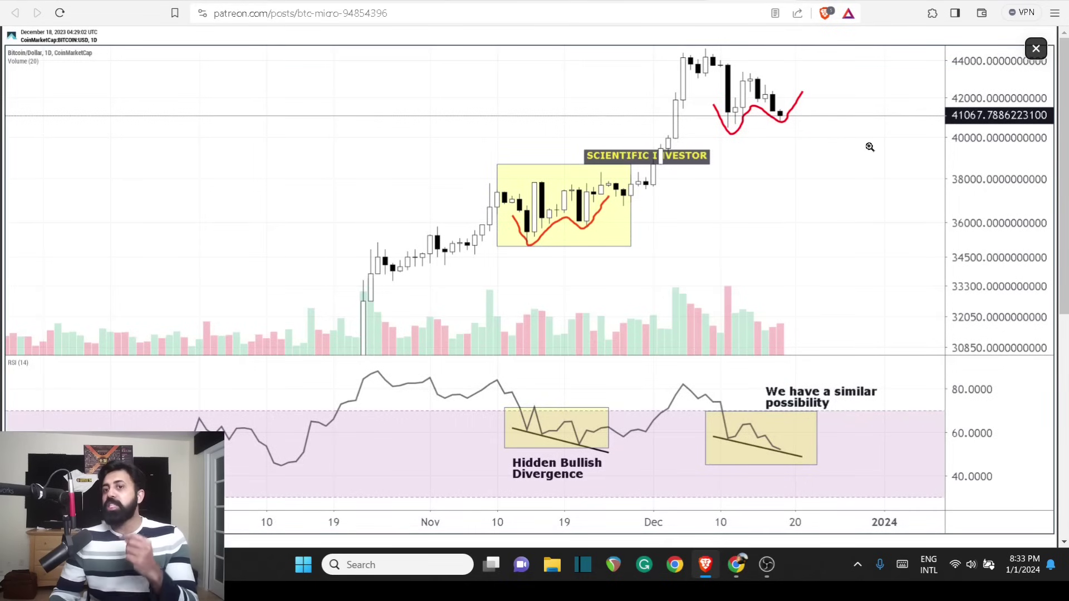
key("ctrl+Tab")
left_click(695, 116)
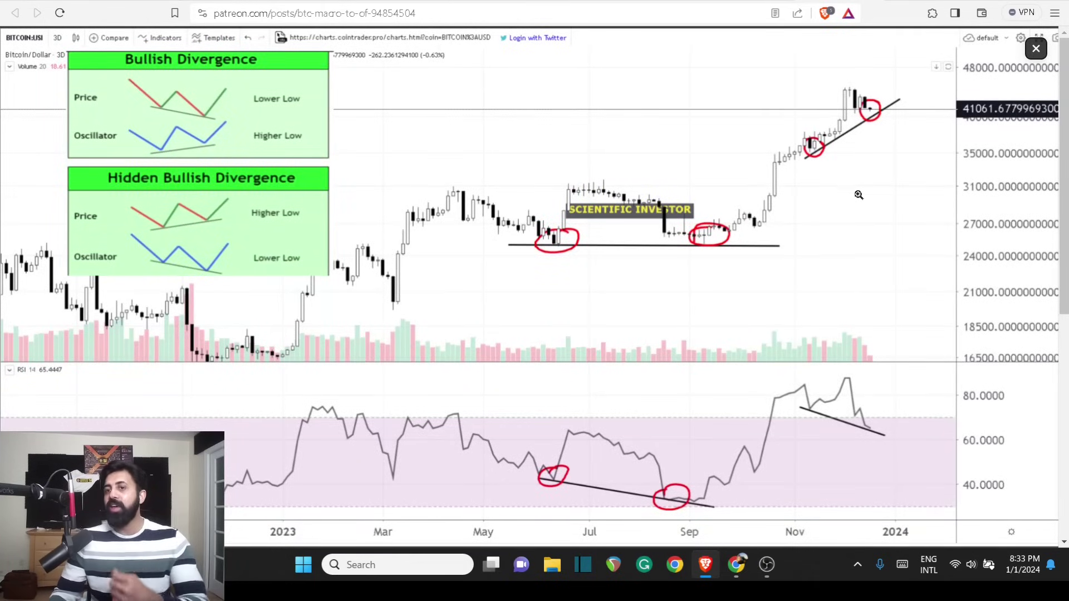
key("ctrl+shift+Tab")
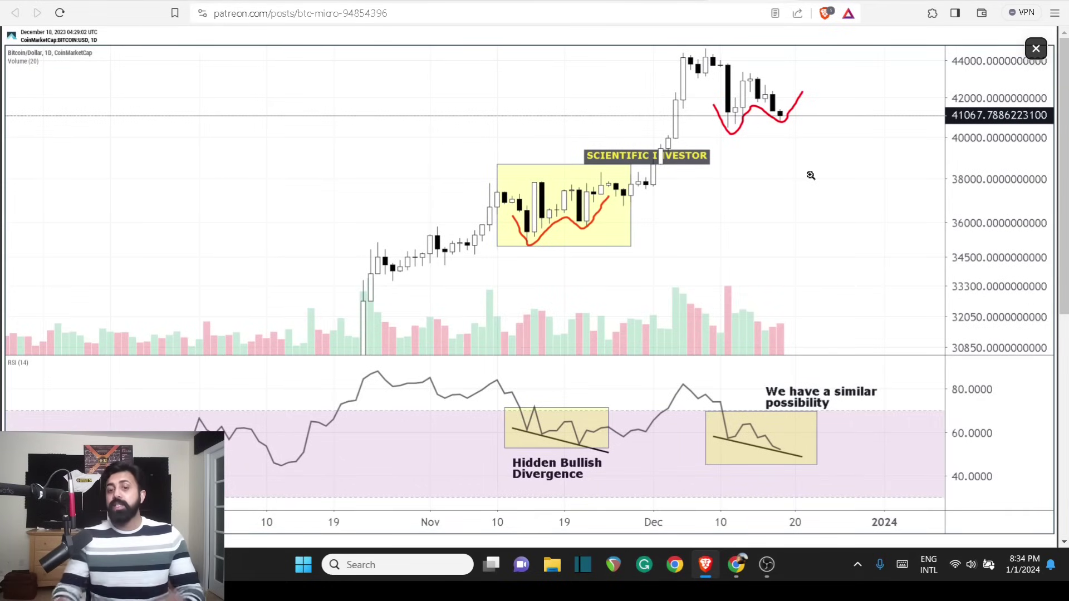
left_click(1033, 53)
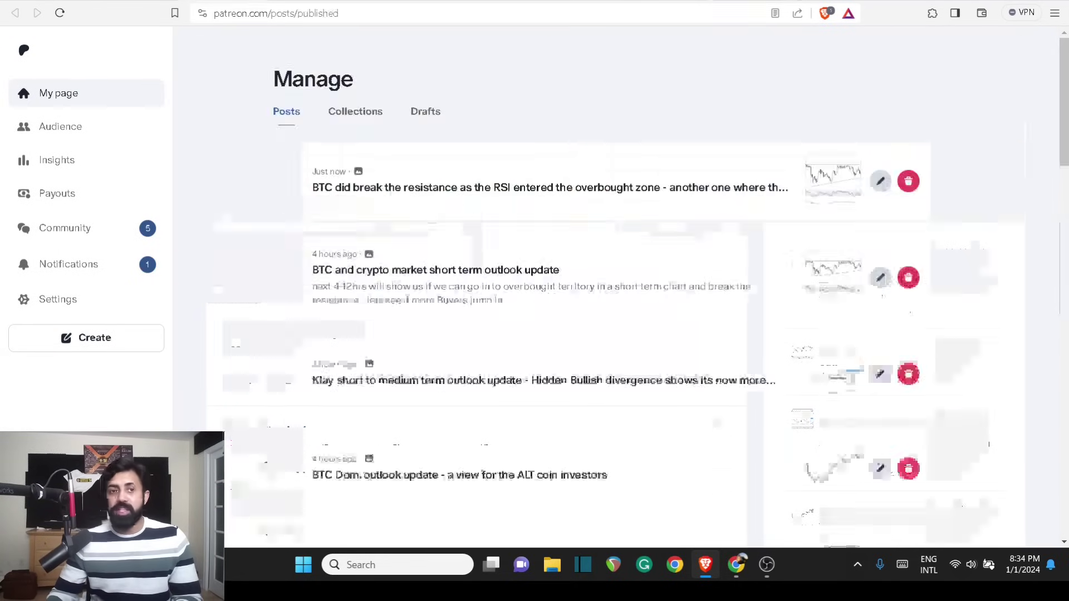
Dismiss the notification, scroll through the published posts list, and return to the TradingView window
left_click(1040, 437)
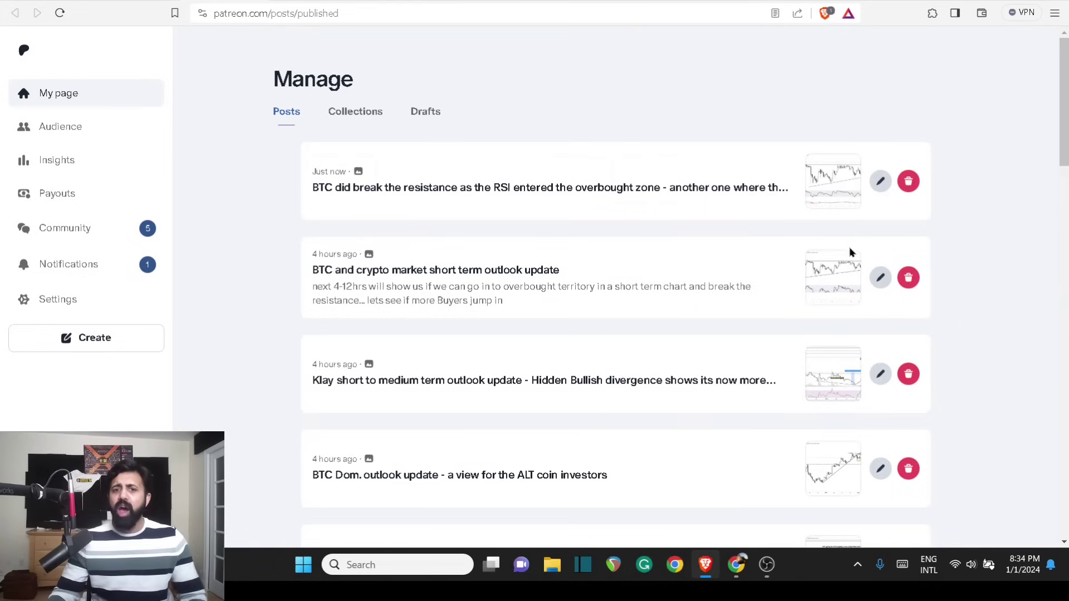
scroll(850, 251, "down", 8)
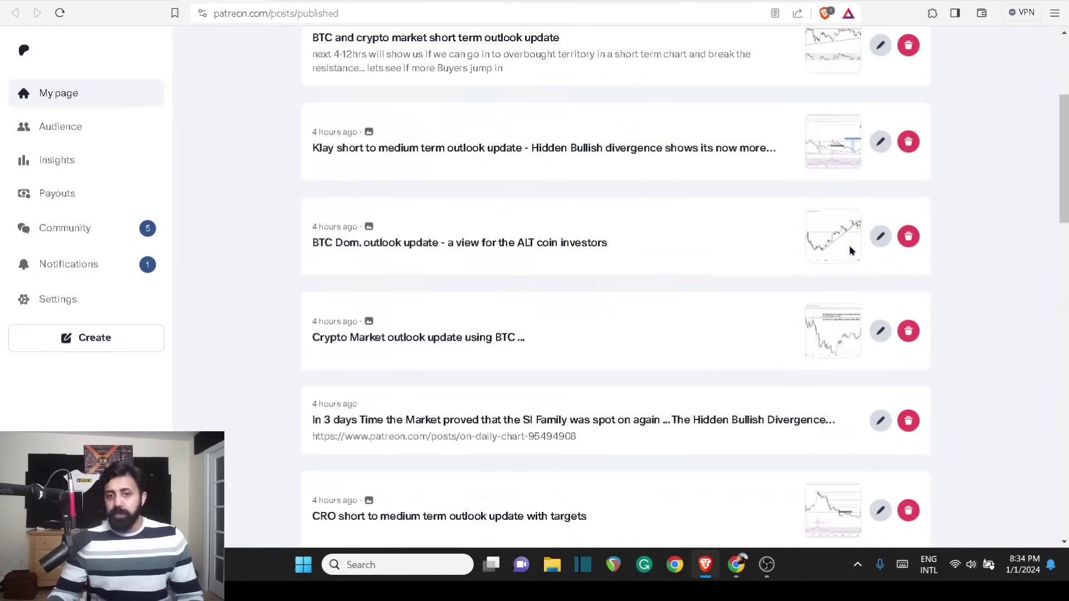
scroll(850, 251, "down", 4)
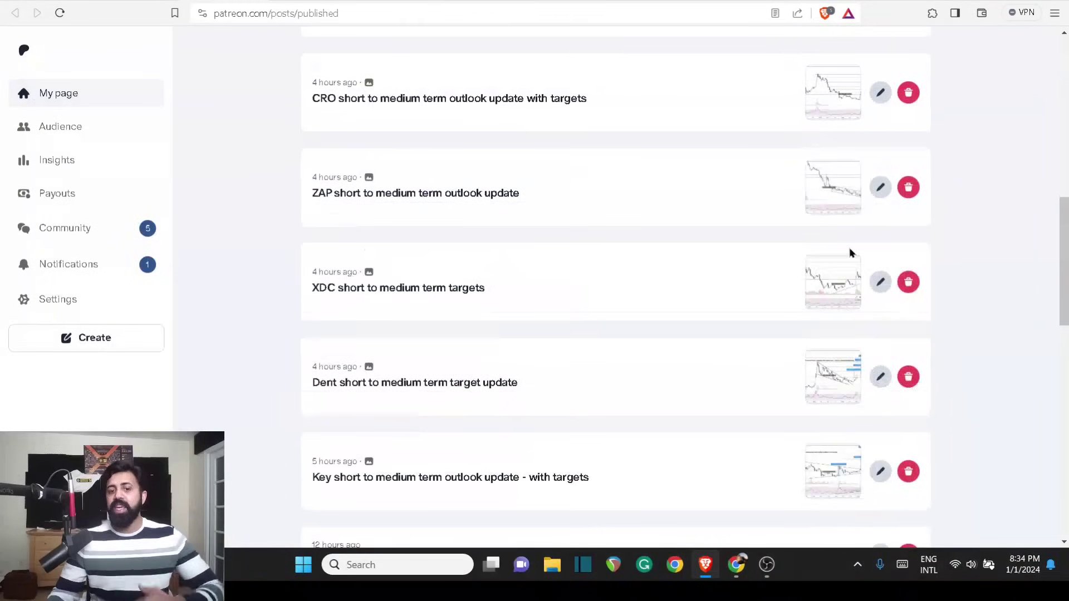
scroll(850, 250, "up", 5)
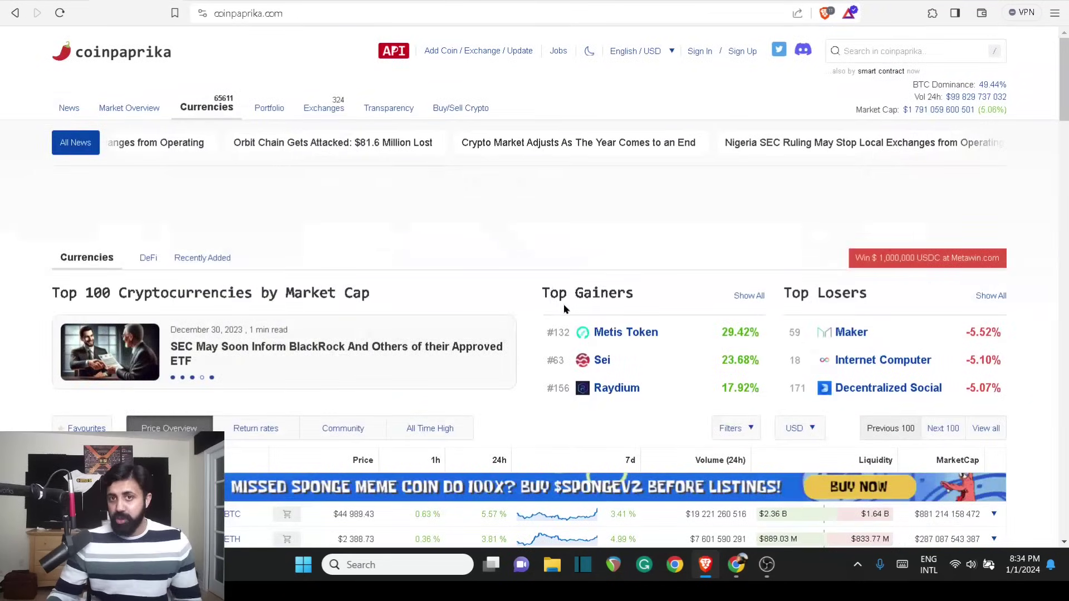
left_click(735, 565)
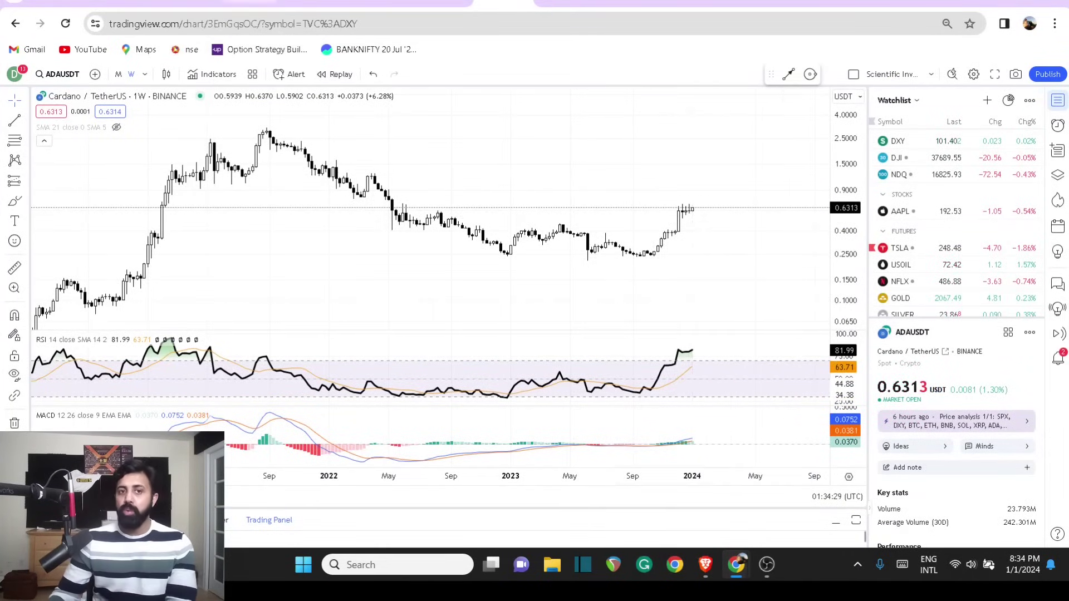
Move down the watchlist from ADAUSDT to XRPUSDT to show its saved trendlines
key("Down")
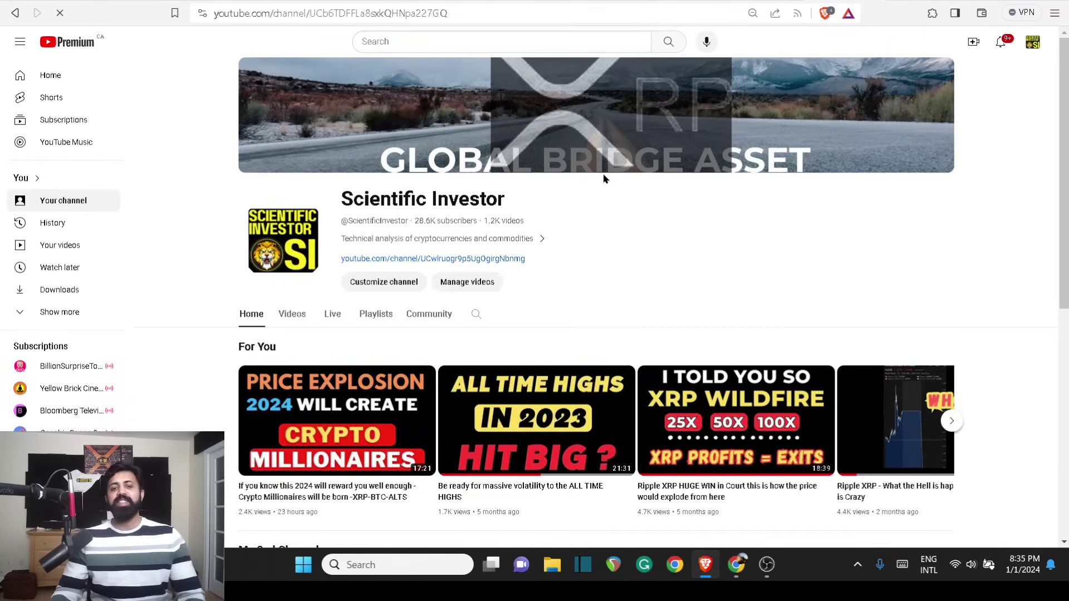
Scroll through the Scientific Investor home page and open its Videos list
scroll(604, 178, "down", 3)
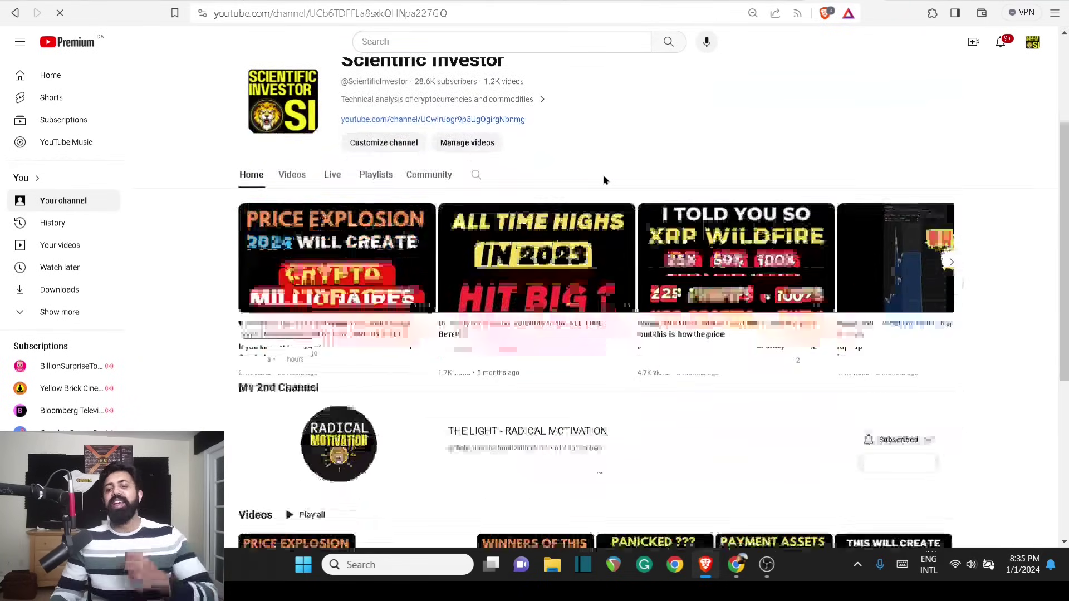
scroll(605, 180, "down", 1)
scroll(604, 179, "up", 1)
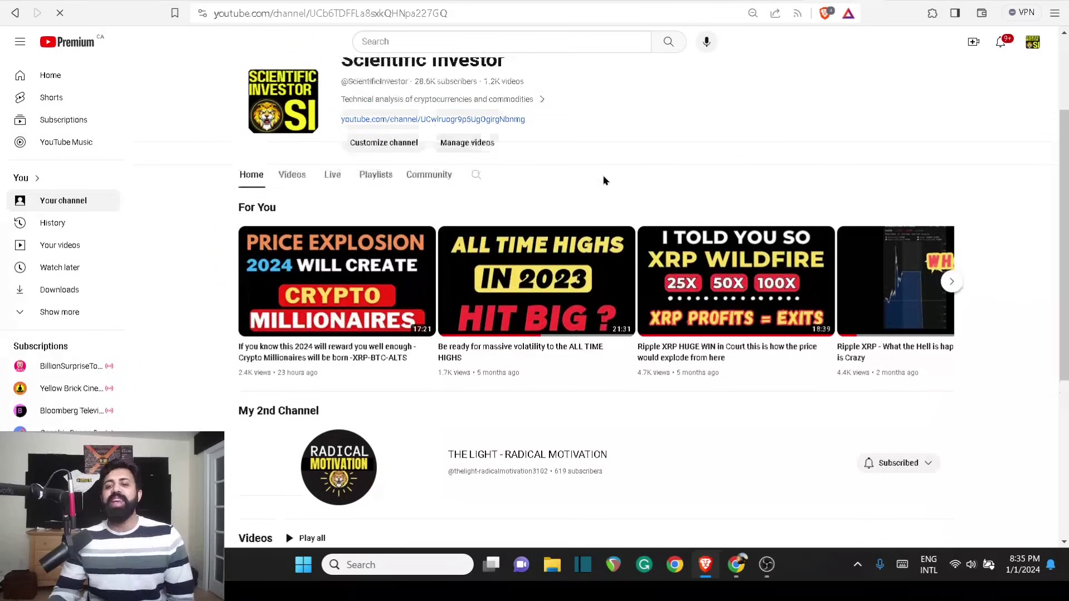
scroll(605, 180, "up", 1)
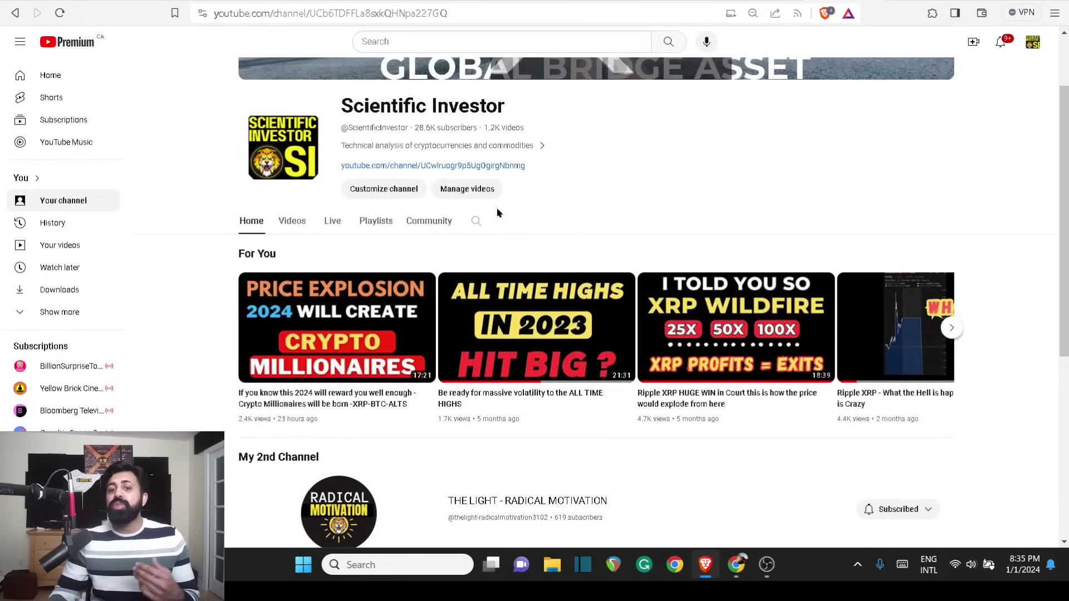
left_click(292, 221)
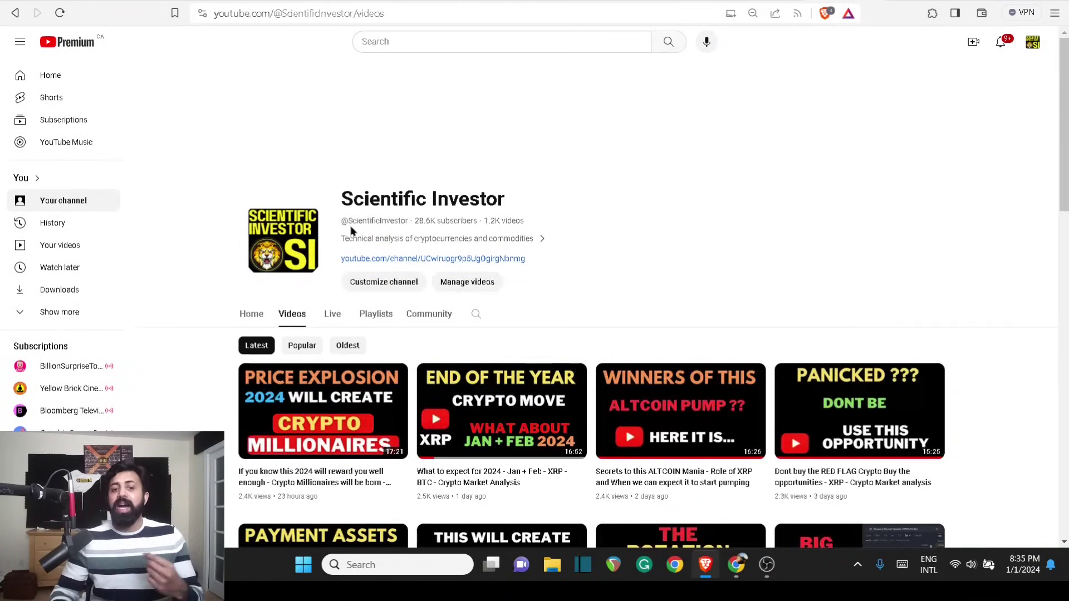
Scroll the videos list, then return to the TradingView XRPUSDT chart window
scroll(493, 243, "down", 2)
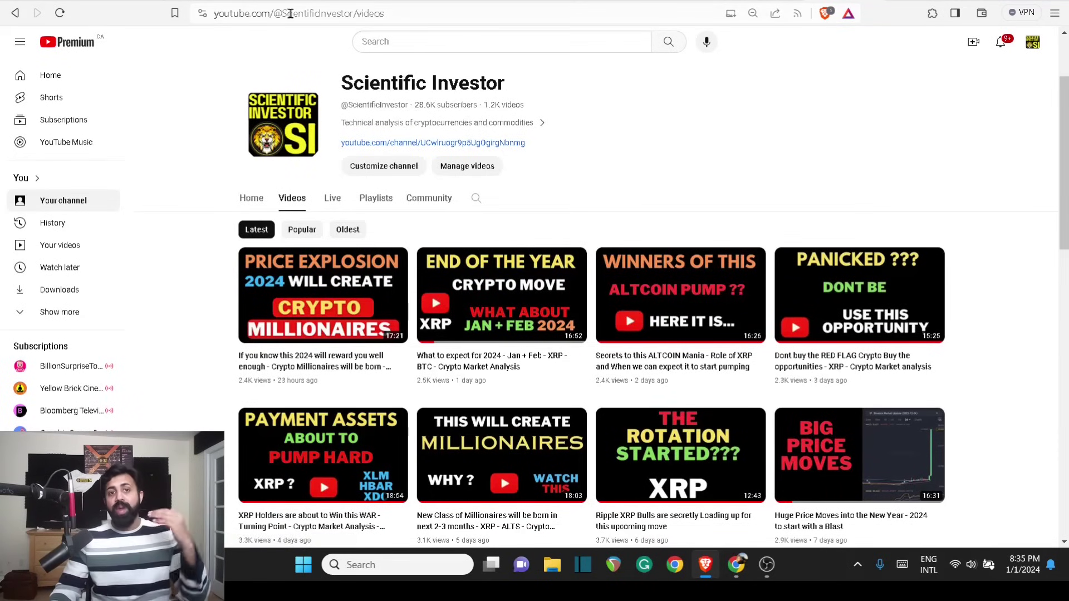
mouse_move(736, 565)
left_click(657, 493)
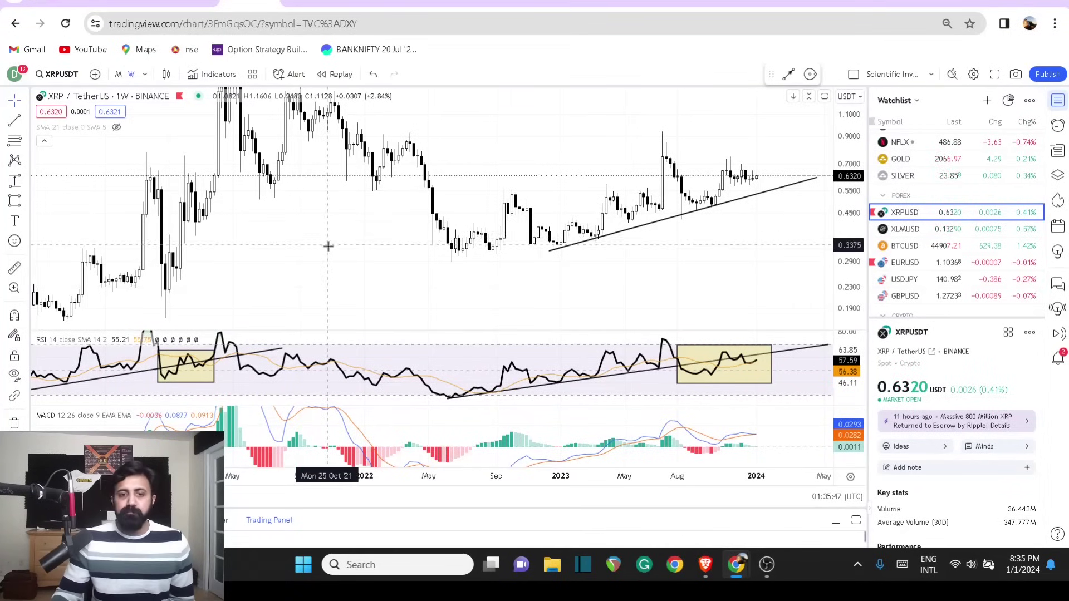
Zoom the XRPUSDT chart out back to 2020 and select the yellow RSI box
scroll(329, 250, "down", 3)
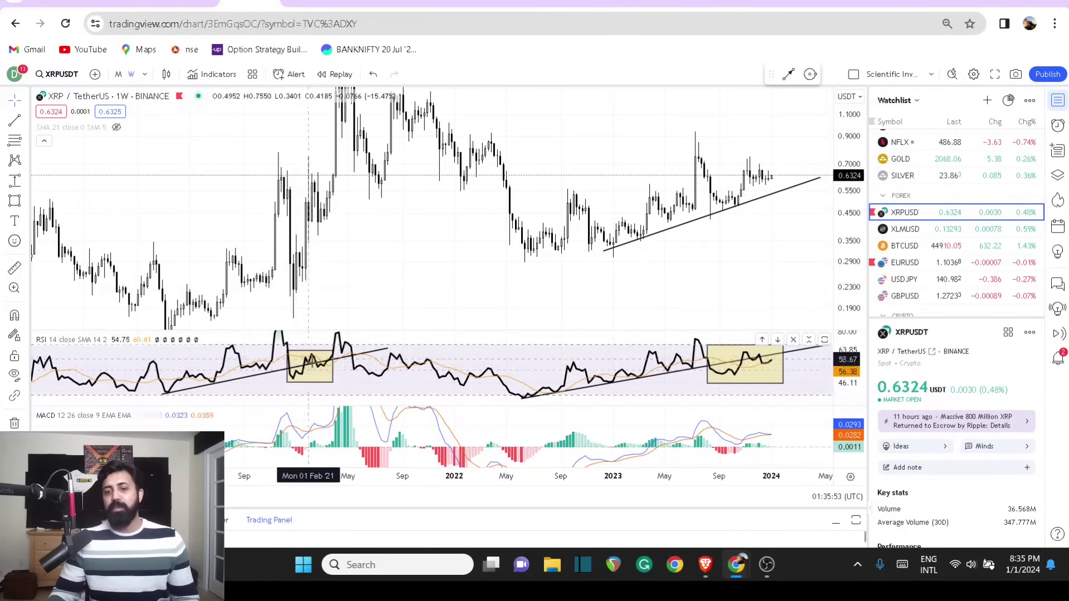
left_click(318, 382)
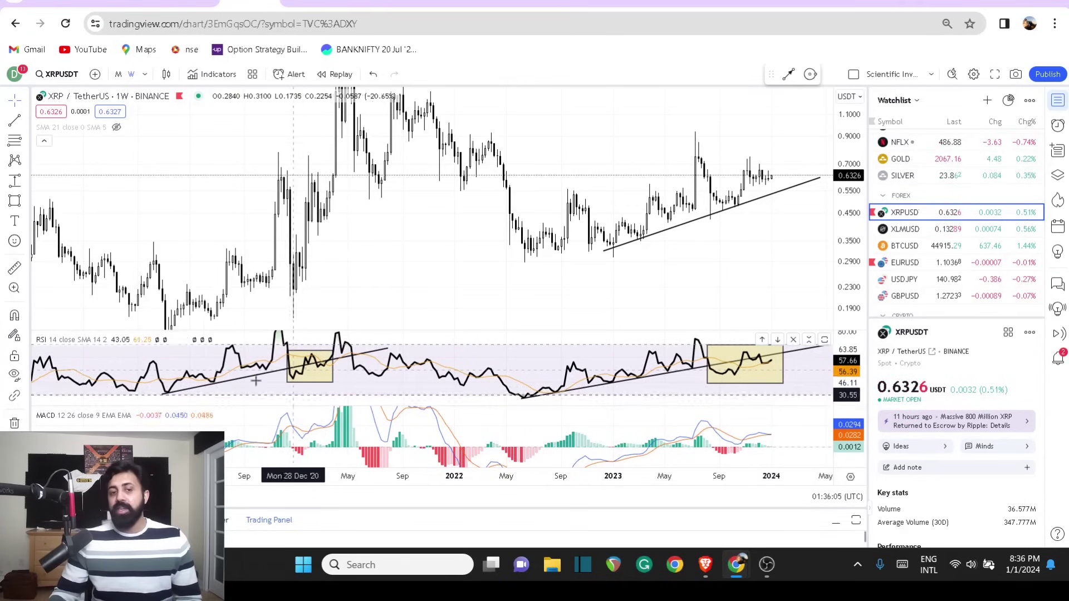
Choose the Brush tool and mark the early 2021 and recent MACD bars in red
left_click(15, 200)
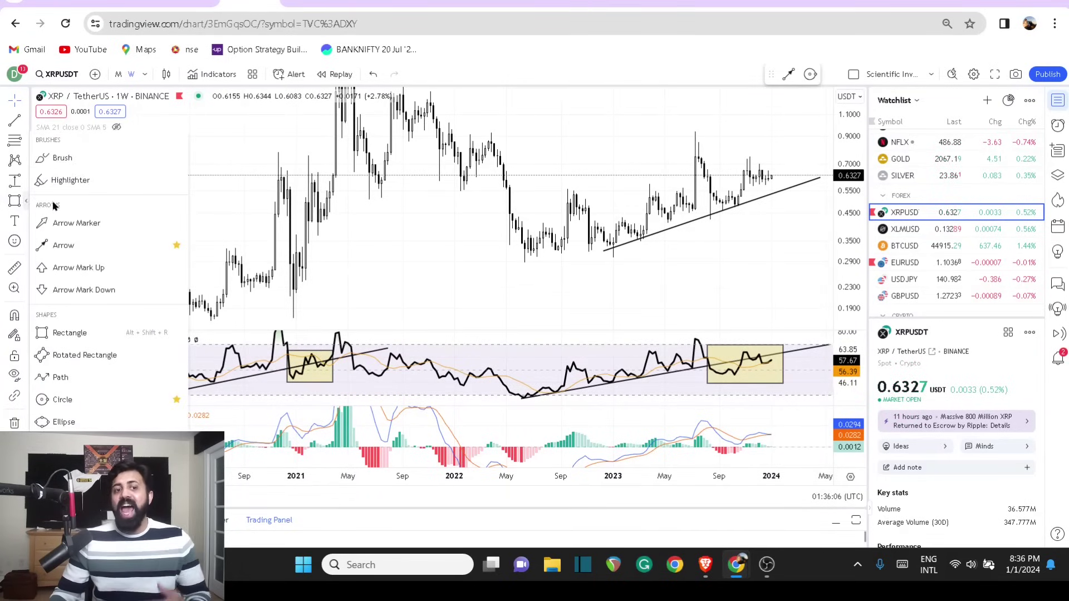
left_click(62, 158)
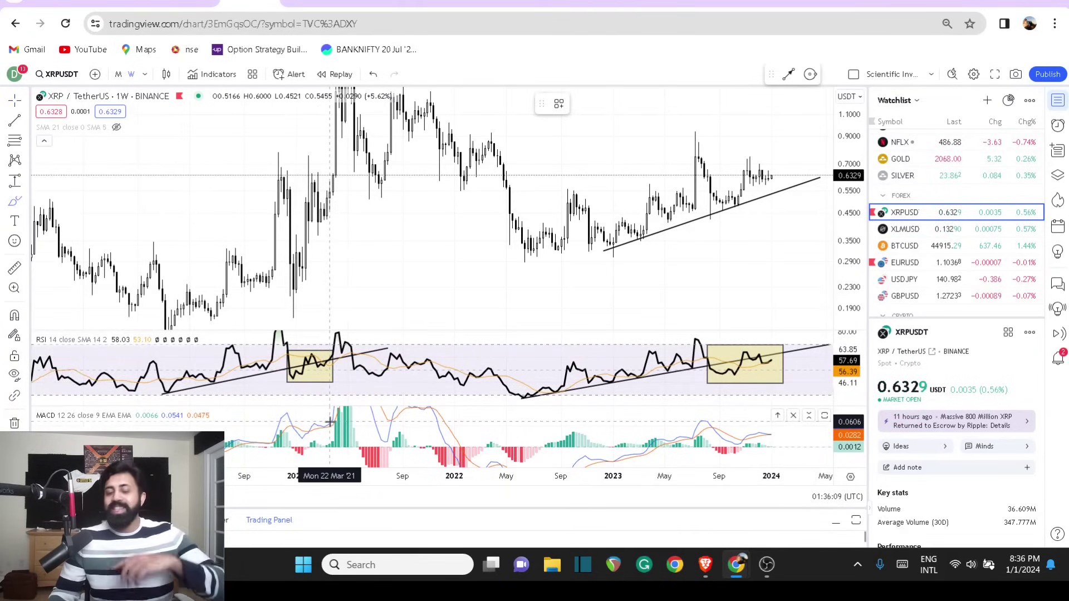
mouse_move(329, 416)
left_mouse_down()
mouse_move(308, 428)
mouse_move(339, 431)
mouse_move(327, 413)
left_mouse_up()
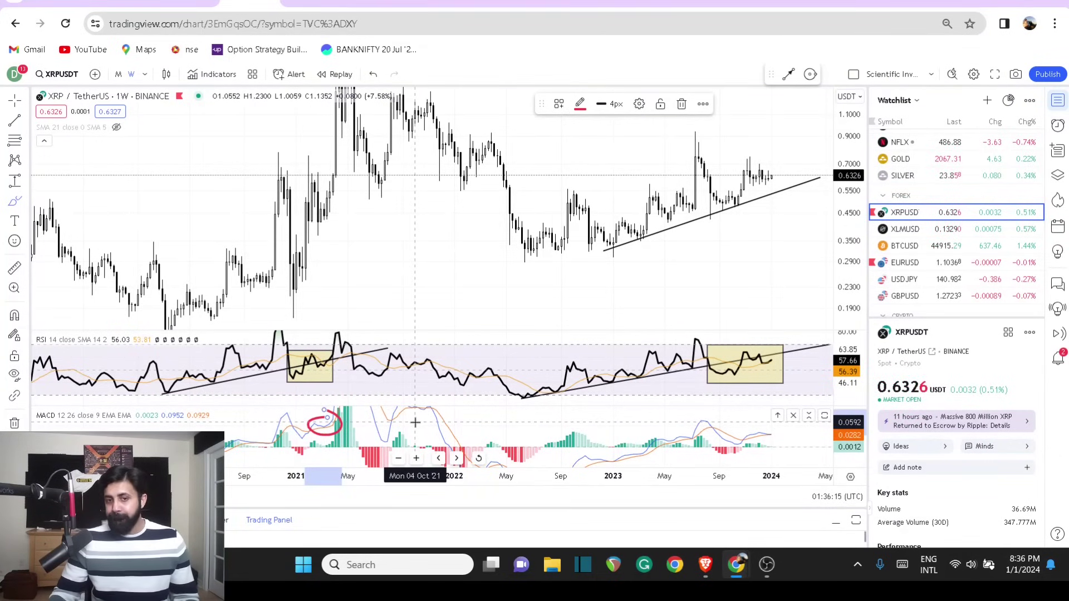
mouse_move(780, 432)
left_mouse_down()
mouse_move(755, 438)
mouse_move(767, 447)
mouse_move(782, 432)
left_mouse_up()
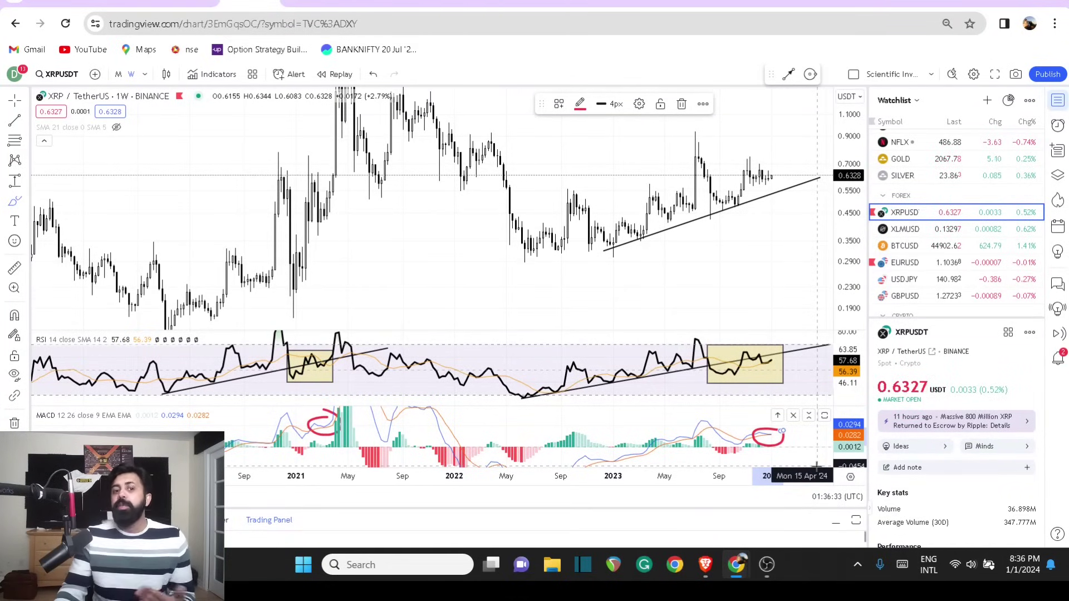
Sketch red drop paths on XRP, delete the stray support line, then open the BTC 50k idea
mouse_move(775, 181)
left_mouse_down()
mouse_move(802, 210)
mouse_move(817, 196)
mouse_move(824, 262)
left_mouse_up()
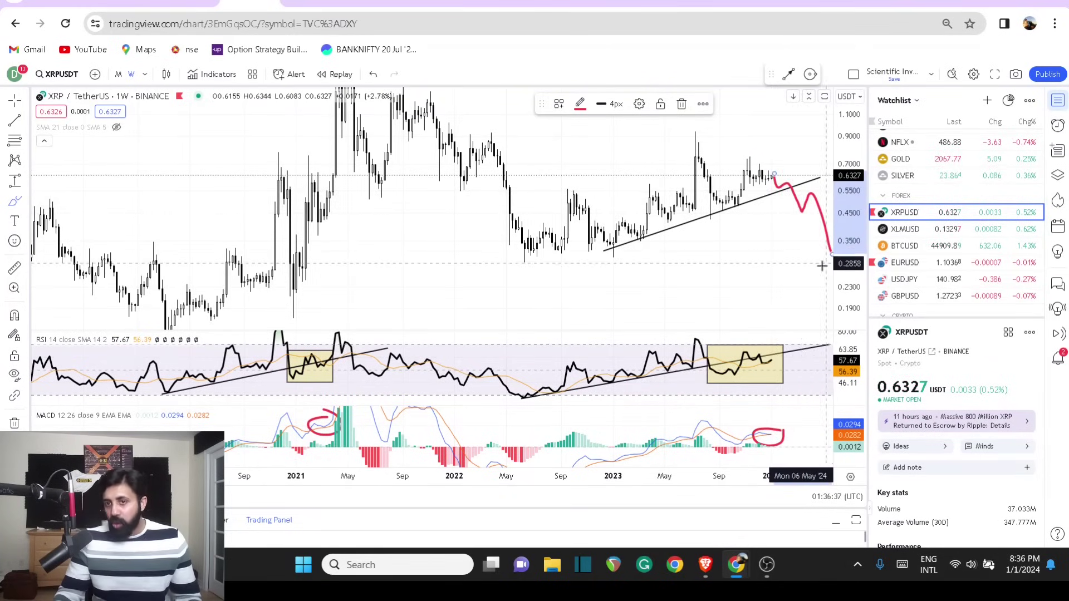
left_click_drag(515, 255, 833, 236)
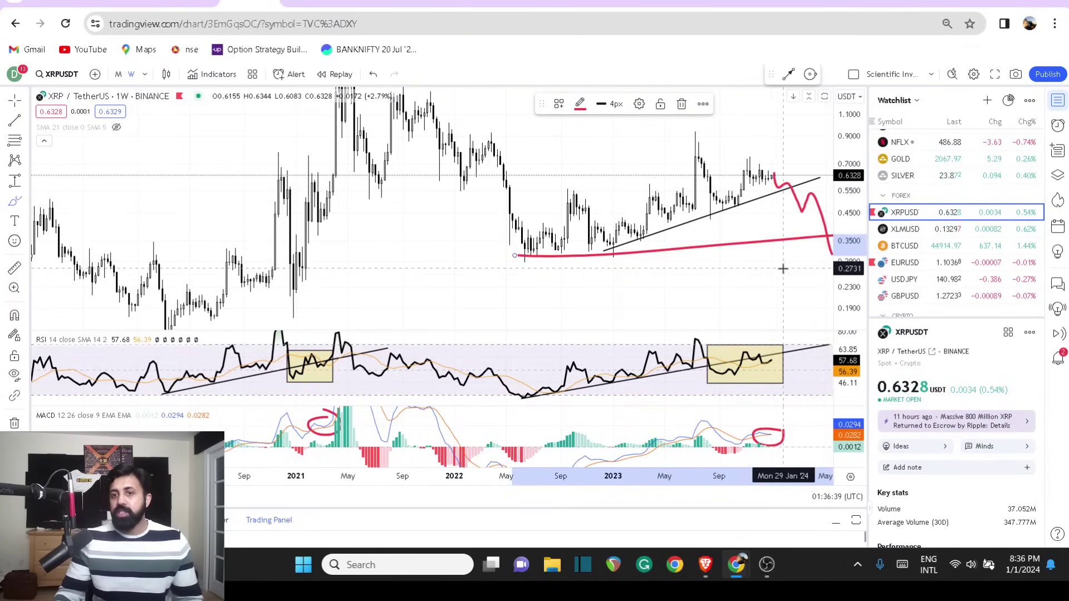
left_click(681, 104)
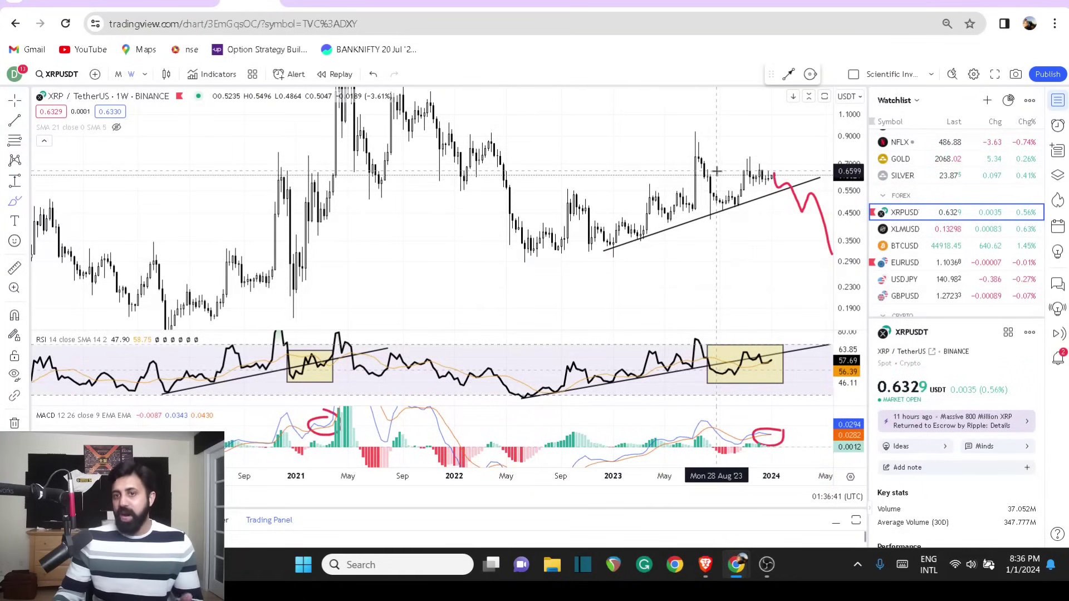
mouse_move(688, 144)
left_mouse_down()
mouse_move(806, 166)
mouse_move(787, 113)
mouse_move(808, 128)
left_mouse_up()
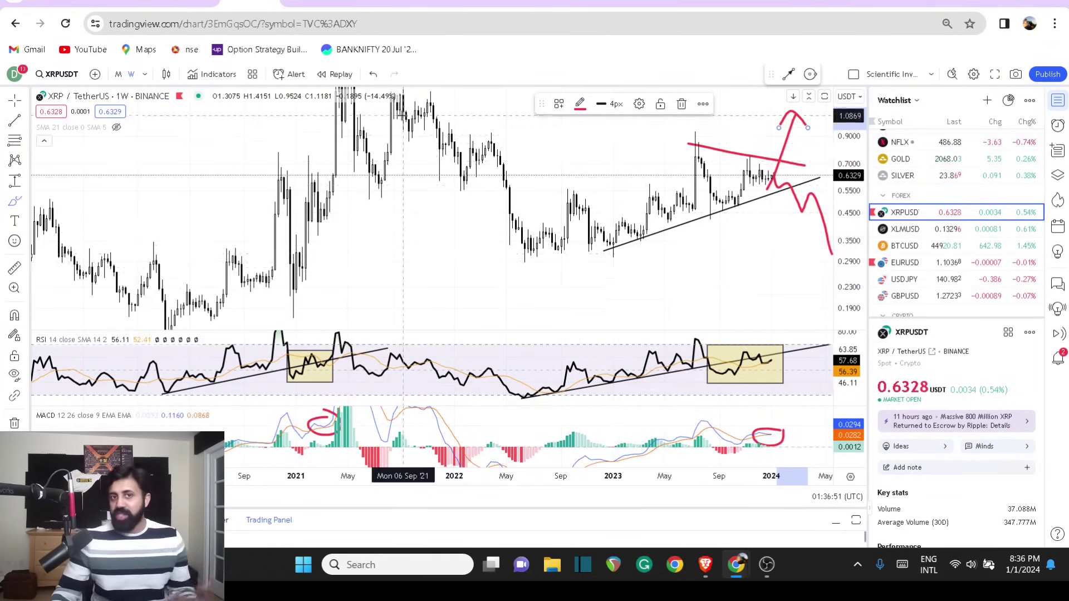
left_click(313, 5)
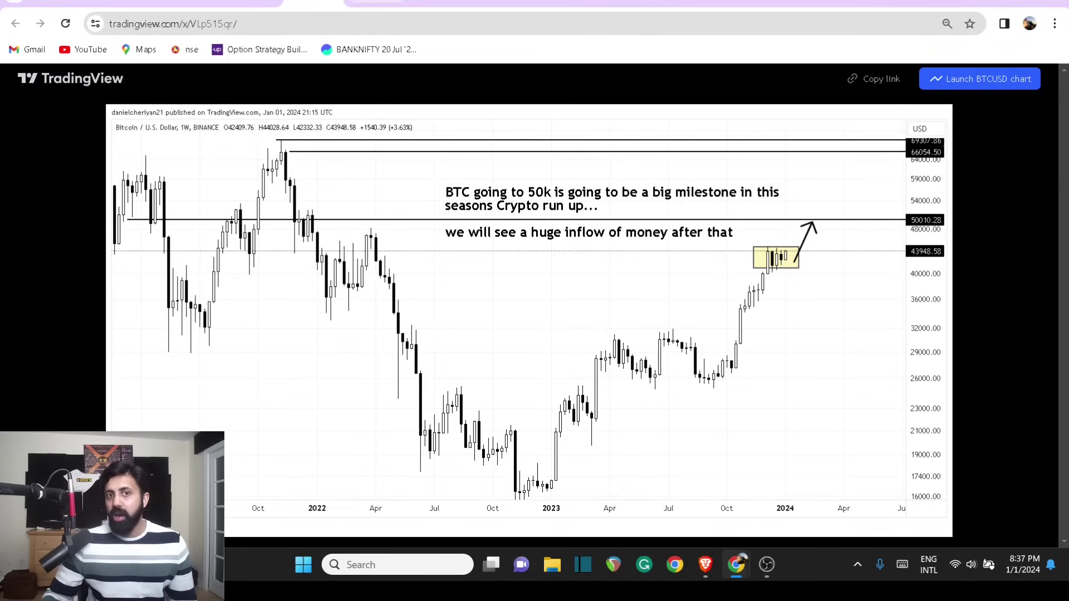
Switch to the published TOTAL2 altcoin market cap idea in the next browser tab
key("ctrl+Tab")
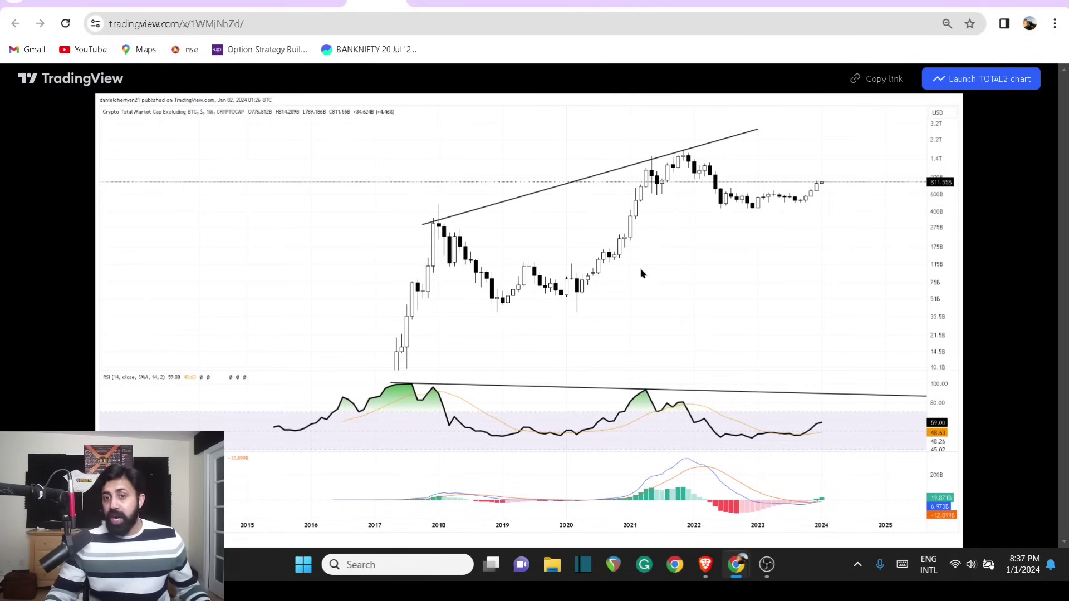
key("ctrl+plus")
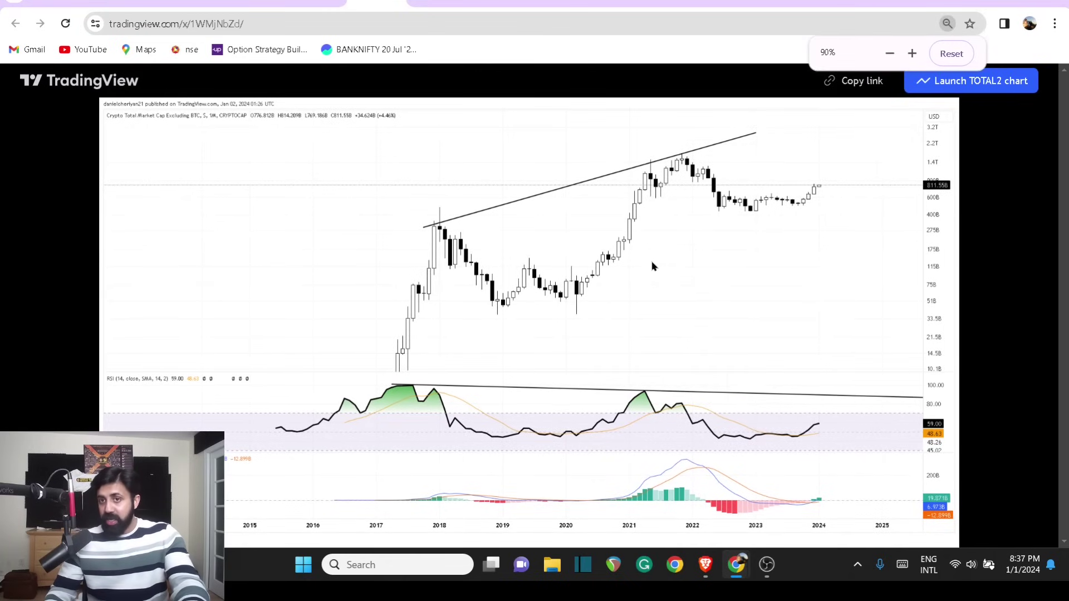
key("ctrl+plus")
key("ctrl+minus")
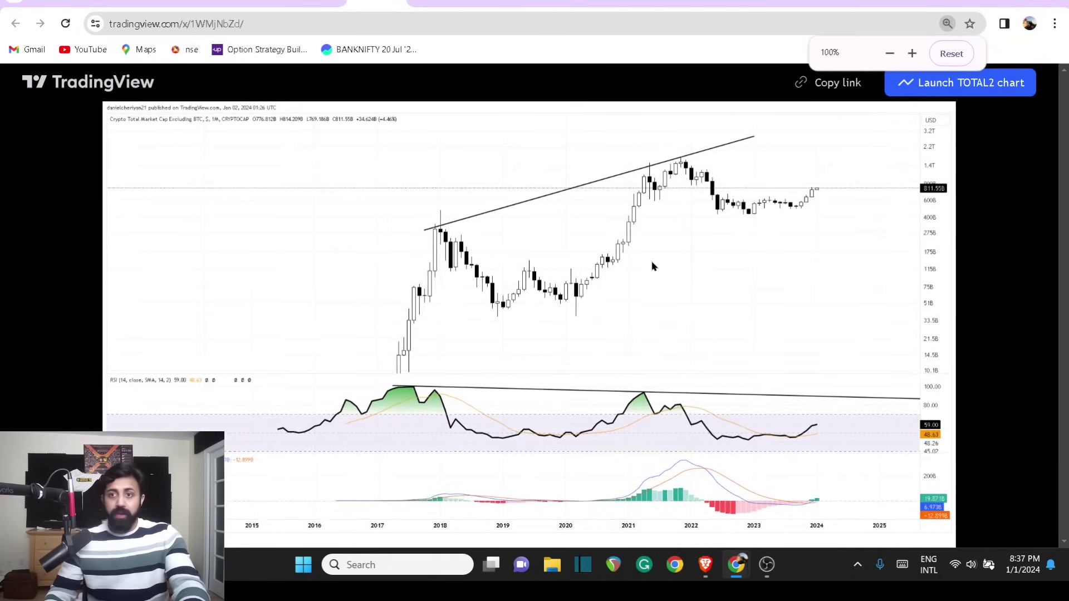
key("ctrl+minus")
key("ctrl+minus")
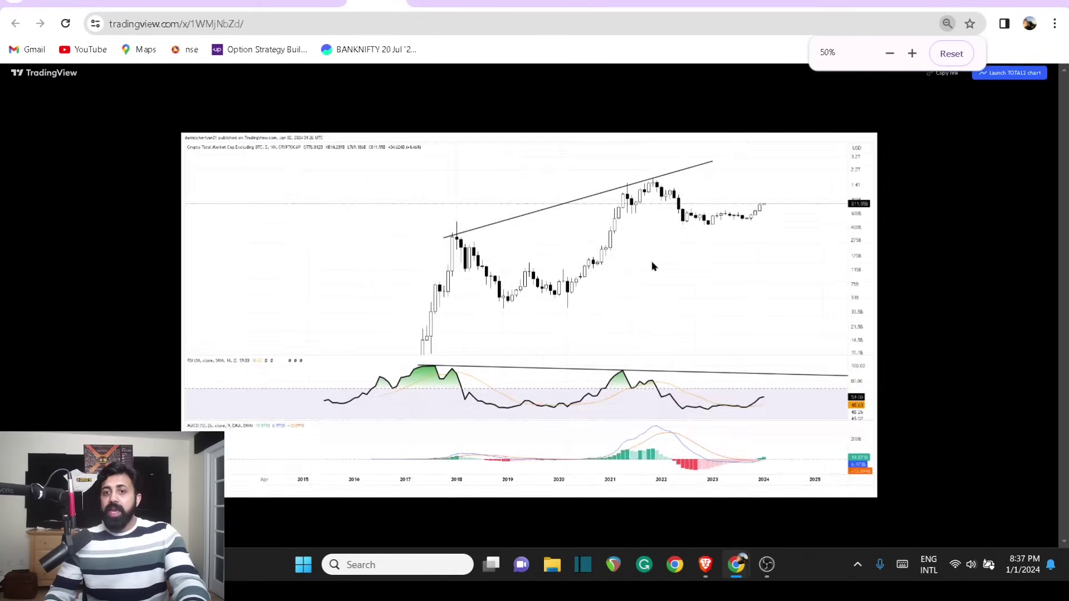
key("ctrl+plus")
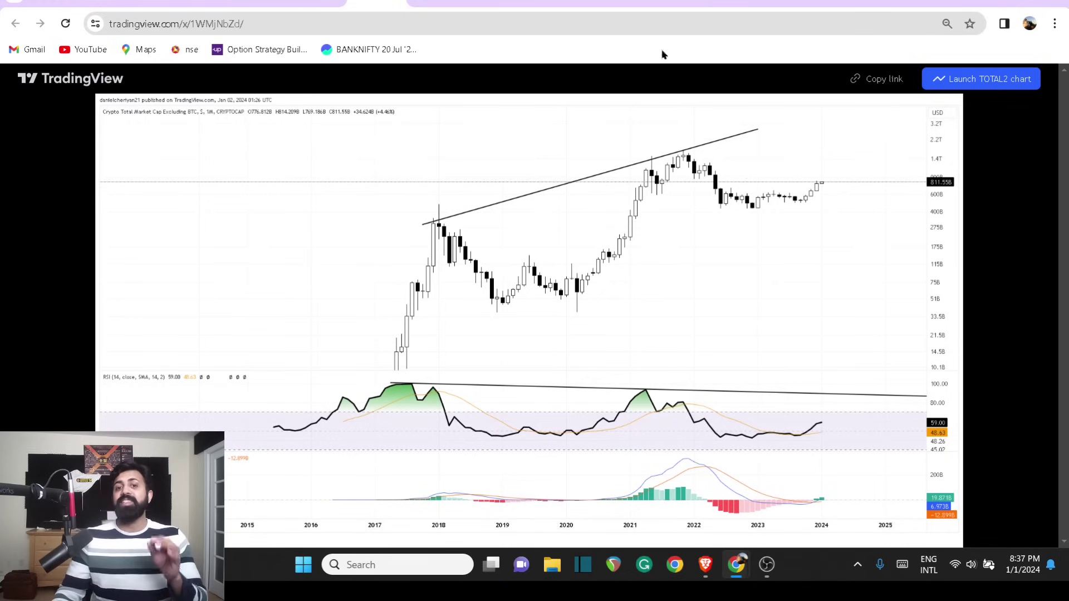
key("ctrl+Tab")
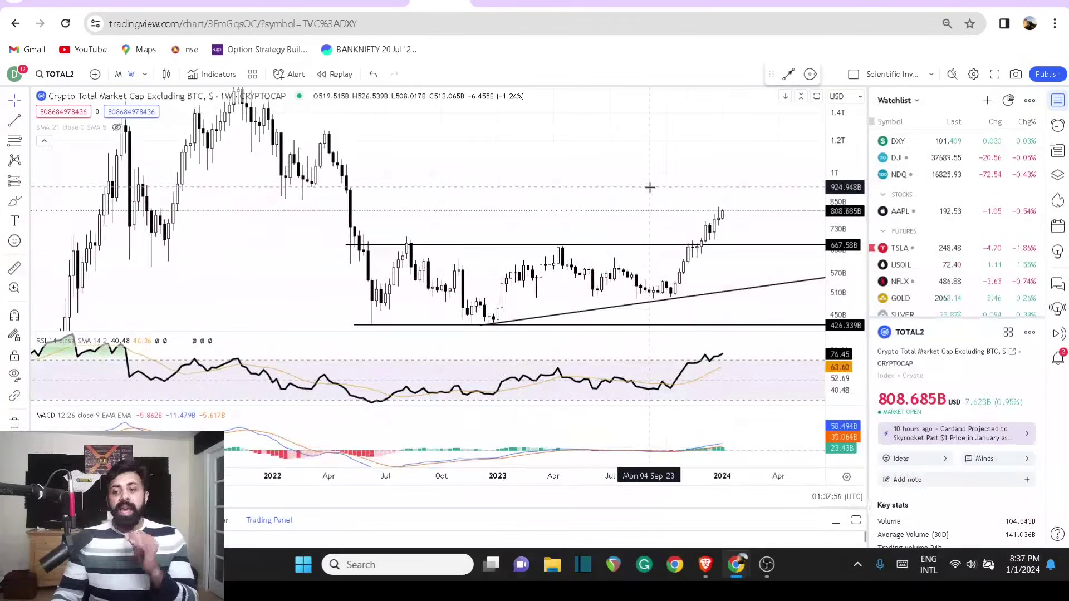
scroll(650, 188, "down", 6)
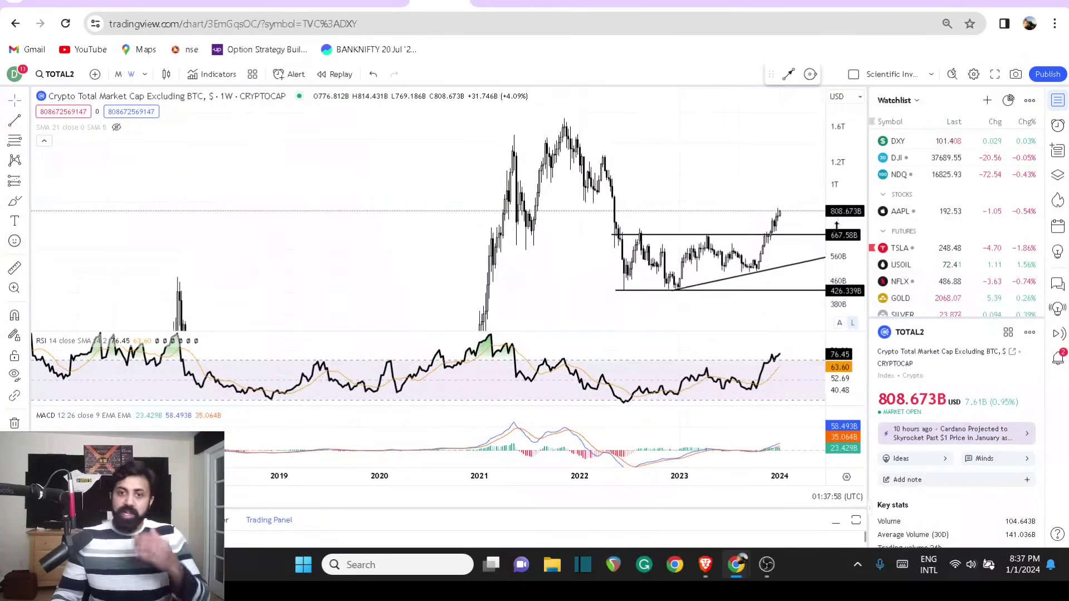
left_click_drag(836, 224, 836, 248)
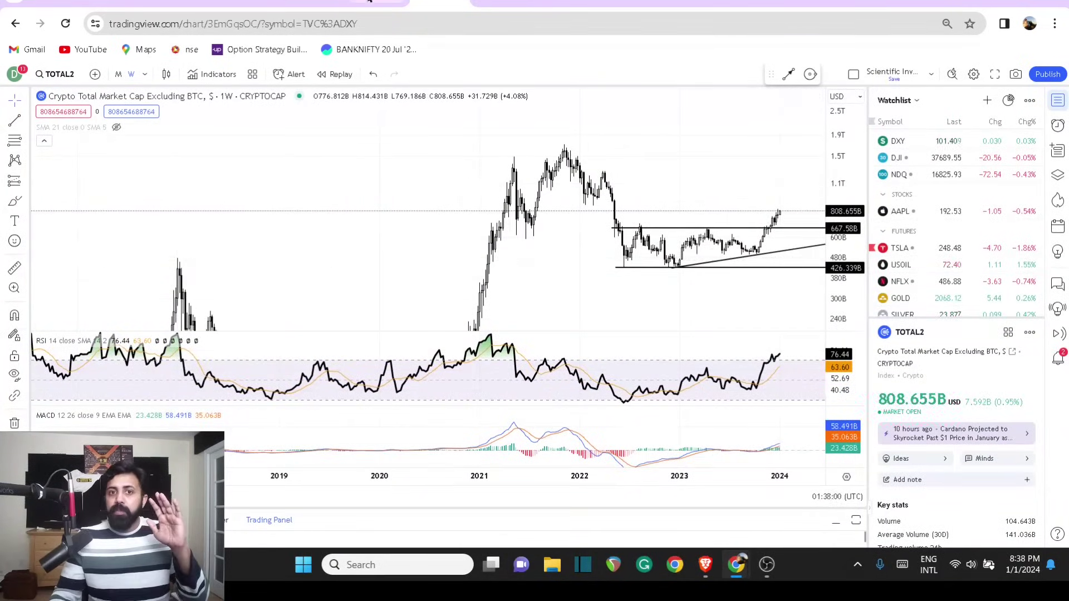
left_click(369, 2)
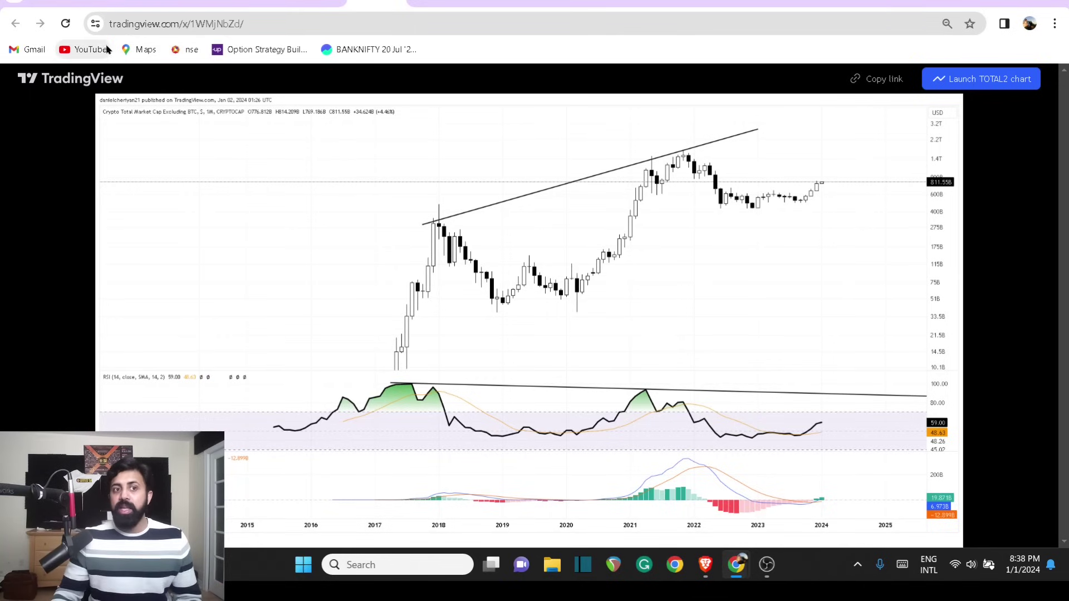
Show the BTCUSD All Time History Index chart on monthly (1M) candles
left_click(56, 4)
left_click(118, 74)
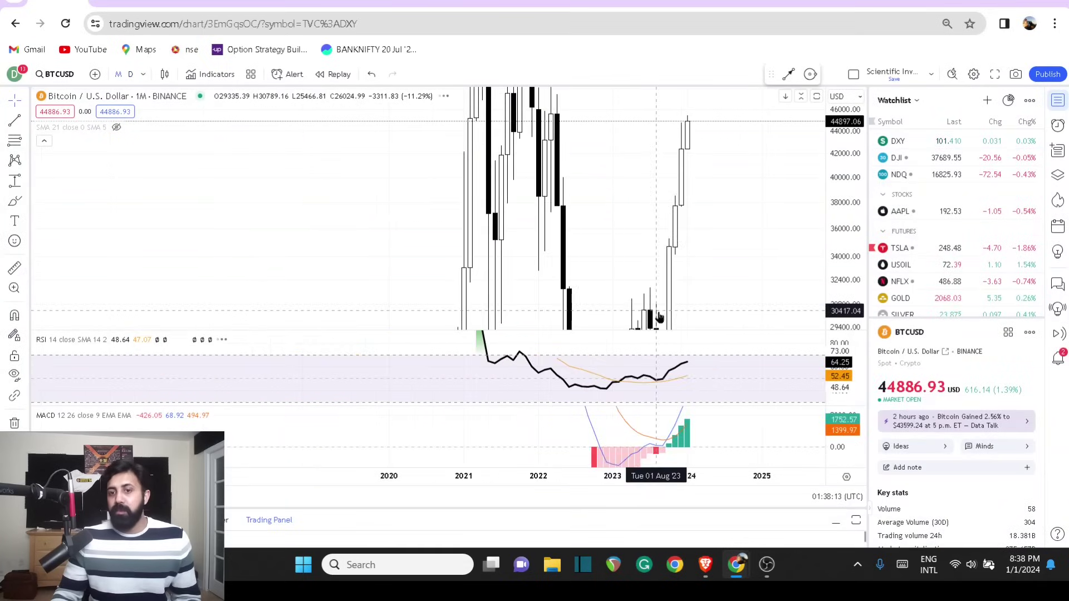
left_click(66, 80)
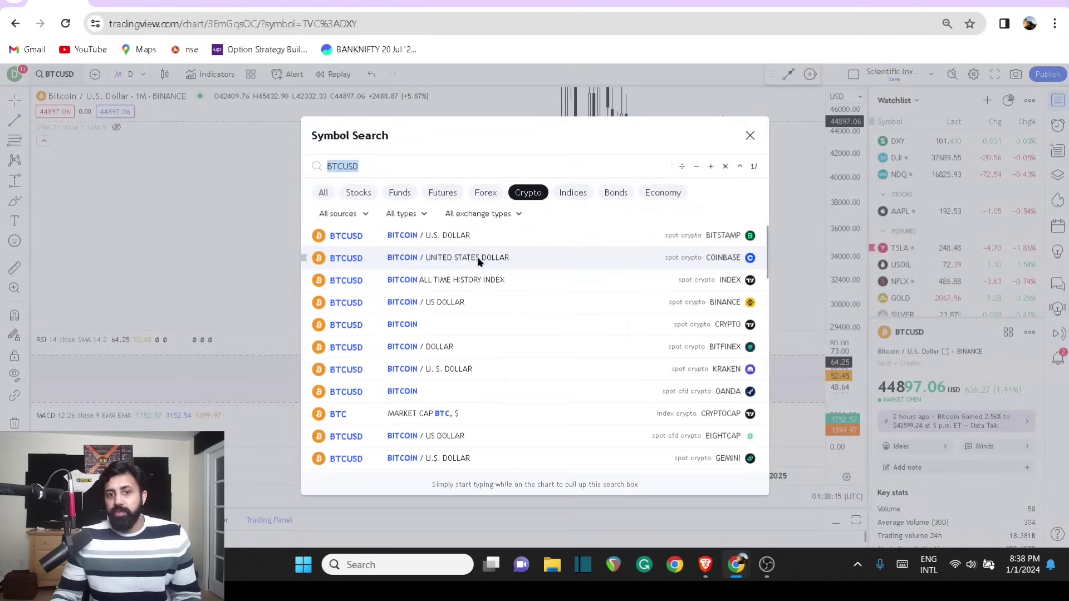
left_click(485, 278)
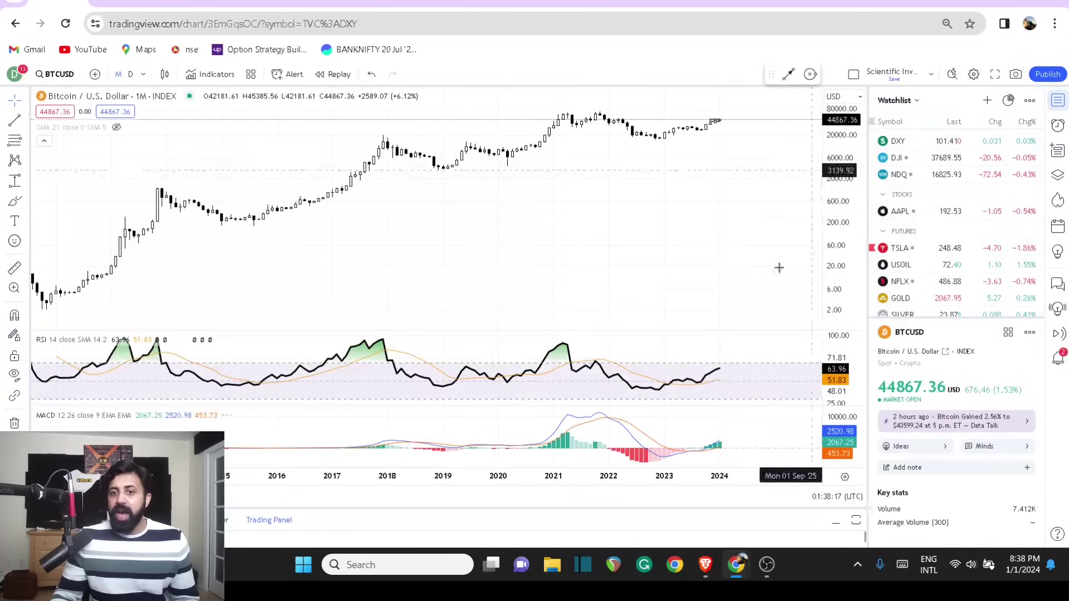
scroll(750, 357, "down", 5)
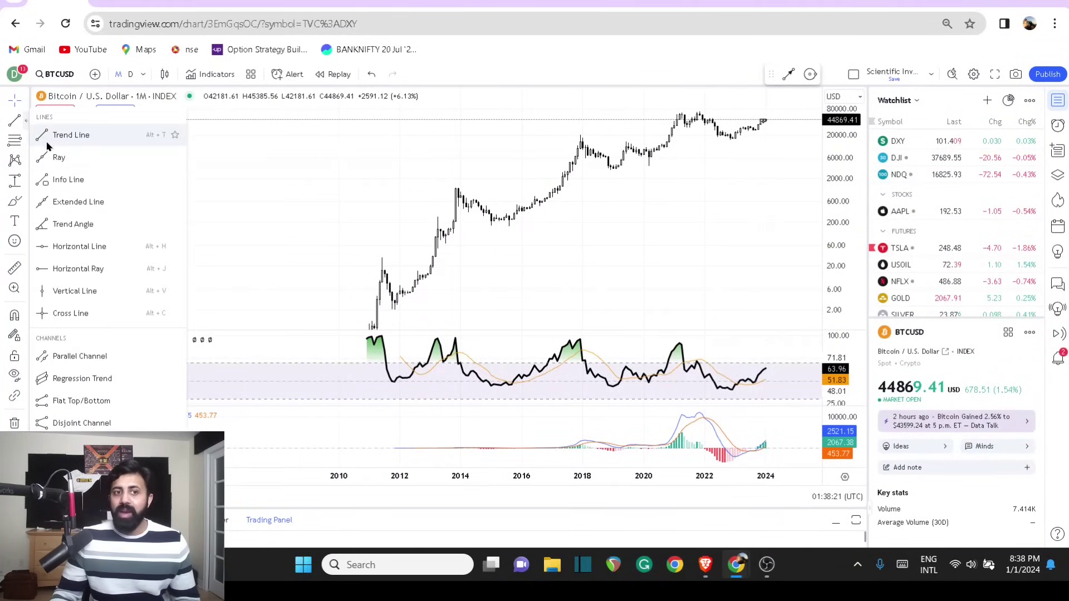
Draw a flat ray on the RSI pane from the 2013 RSI peak across later peaks
left_click(25, 120)
left_click(66, 272)
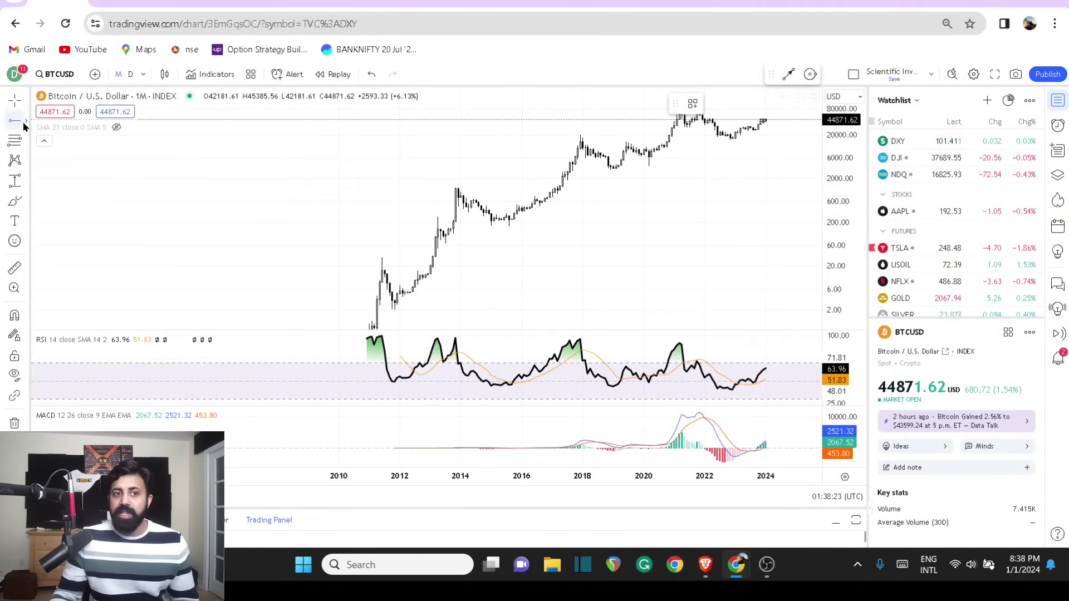
left_click(25, 121)
left_click(64, 156)
left_click(440, 338)
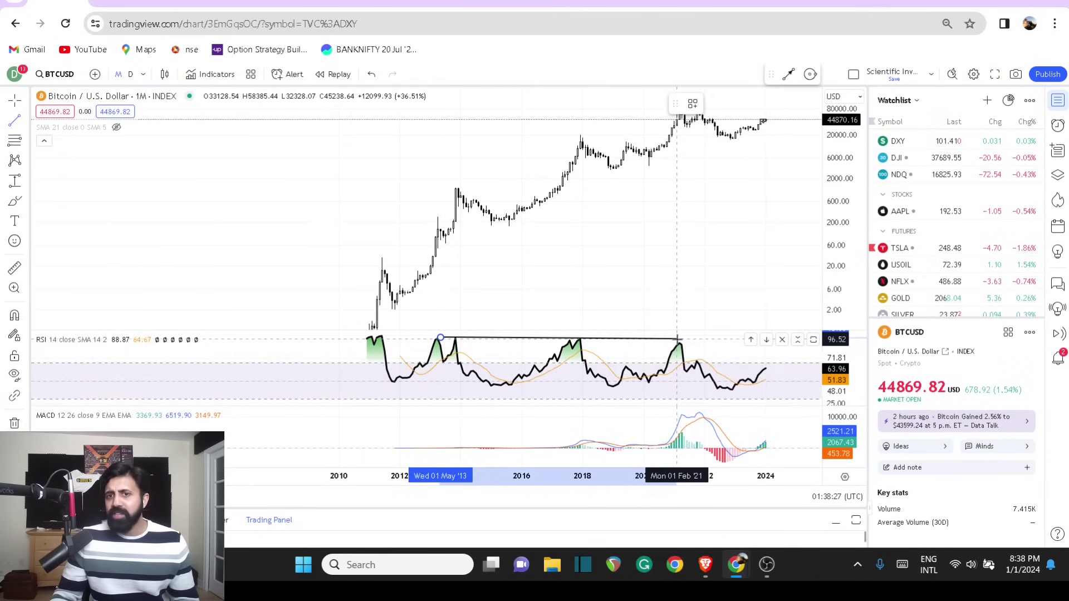
left_click(738, 338)
scroll(517, 239, "right", 2)
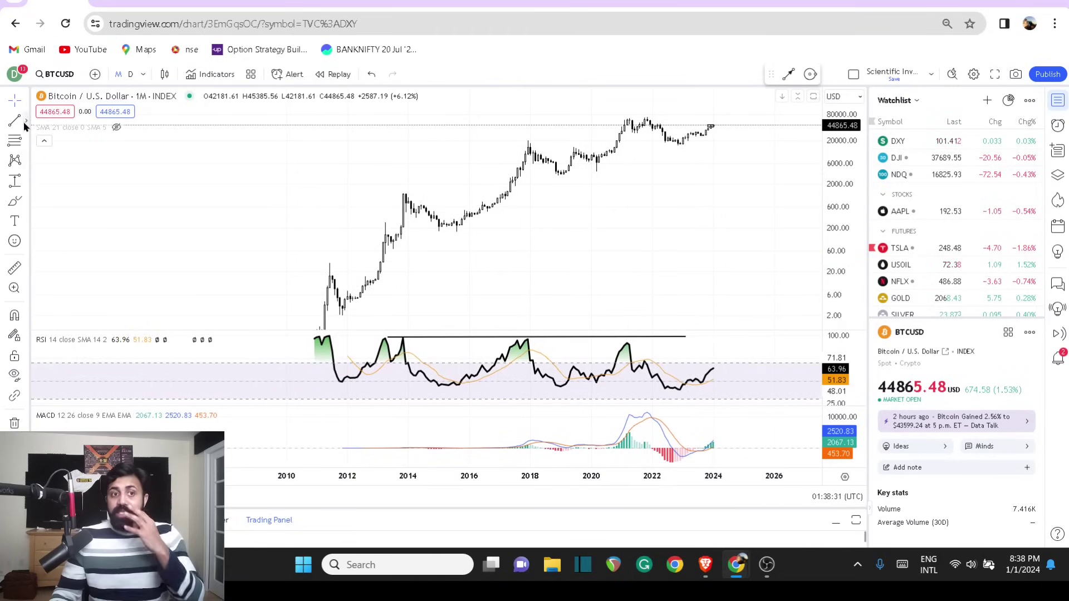
Draw a descending RSI trend line from the 2017 peak past 2024, then recentre the chart
left_click(525, 337)
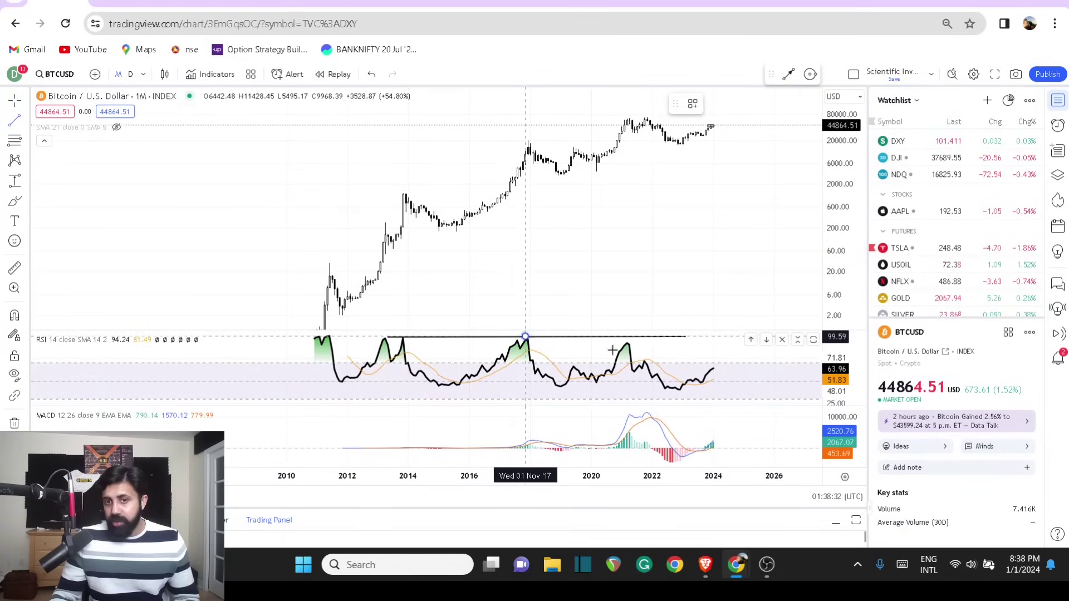
left_click(729, 348)
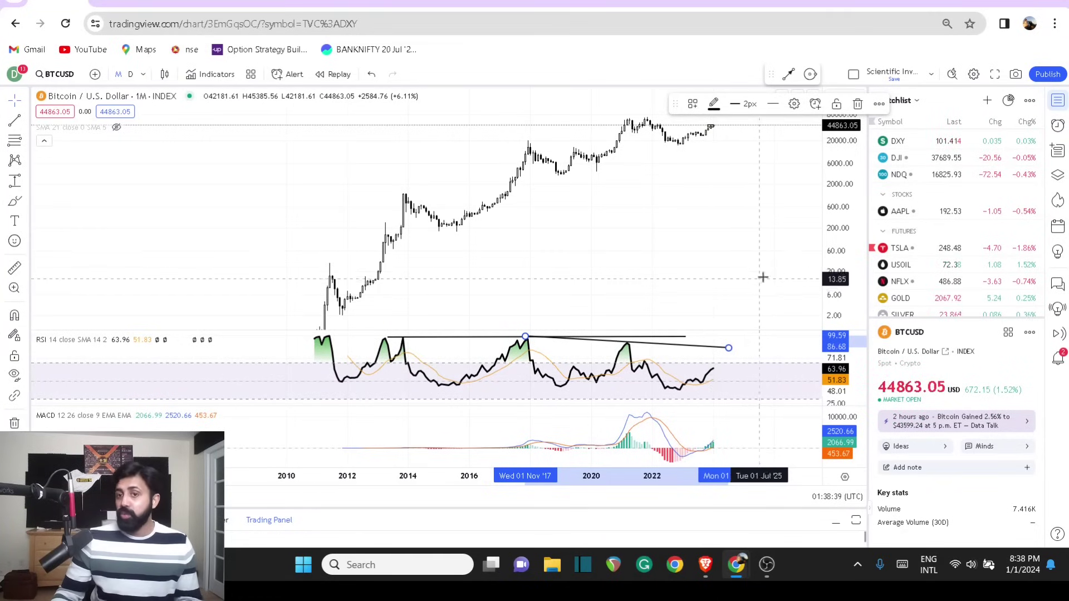
left_click_drag(848, 237, 844, 189)
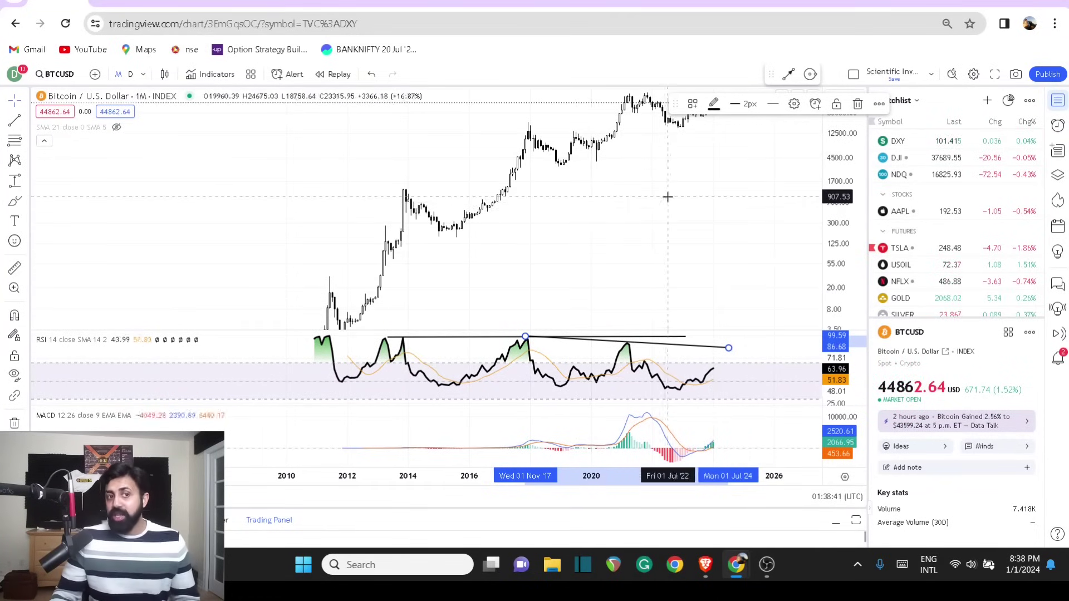
left_click_drag(677, 208, 631, 231)
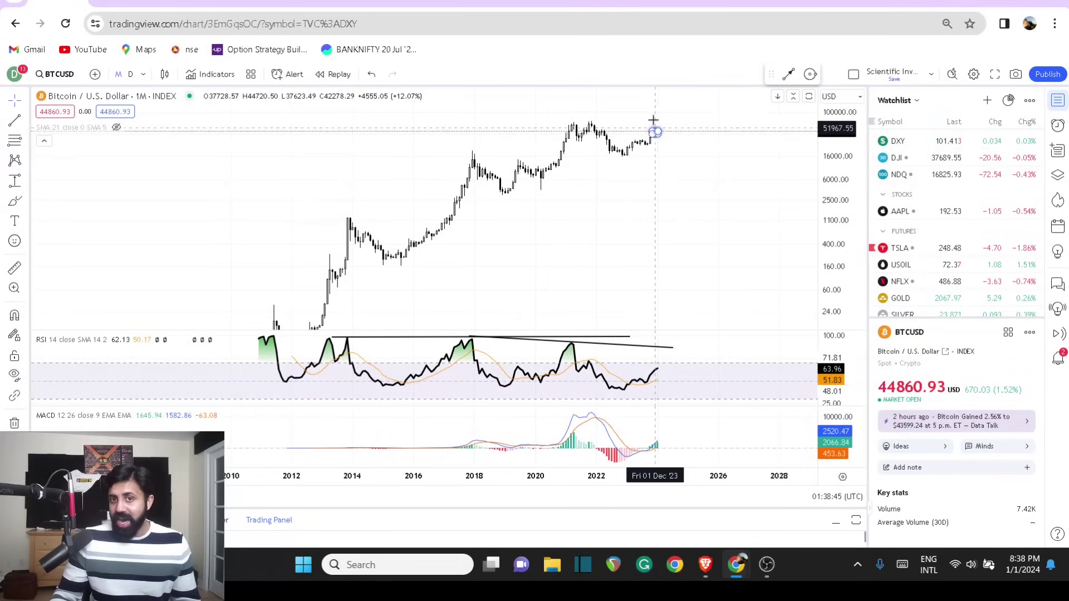
Sketch pink freehand marks: a curve along cycle highs, support near 16000, and a path from 2024
left_click(15, 201)
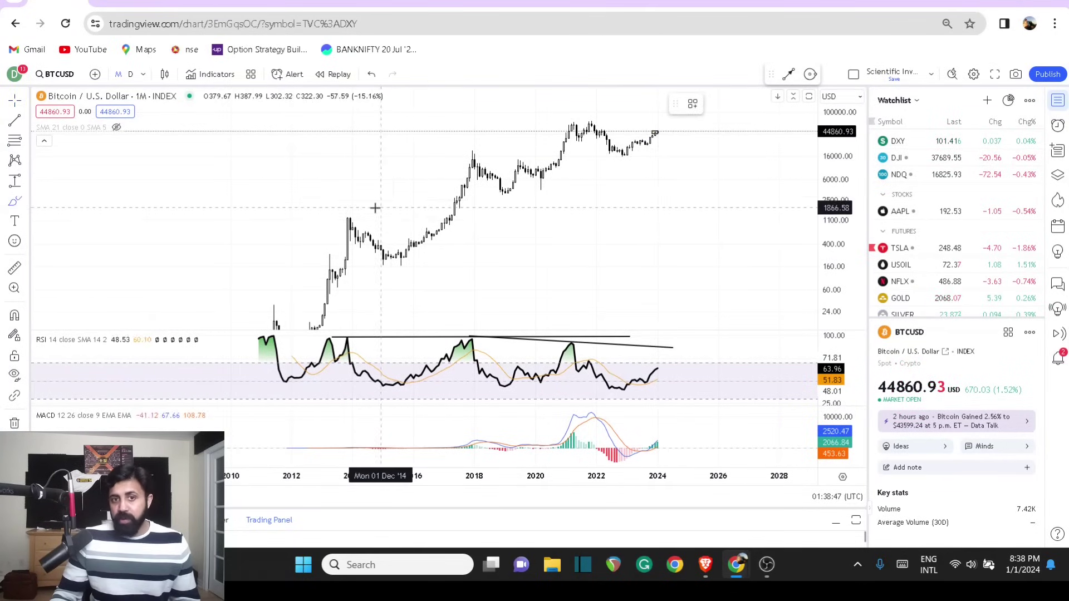
mouse_move(350, 218)
left_mouse_down()
mouse_move(530, 138)
mouse_move(636, 112)
mouse_move(677, 121)
left_mouse_up()
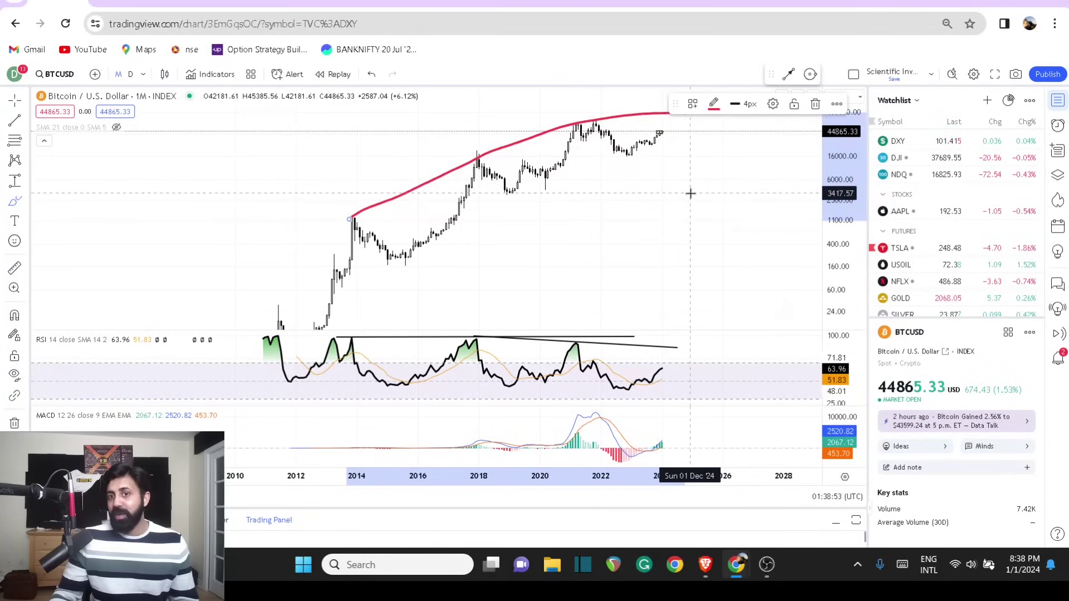
left_click_drag(535, 155, 771, 146)
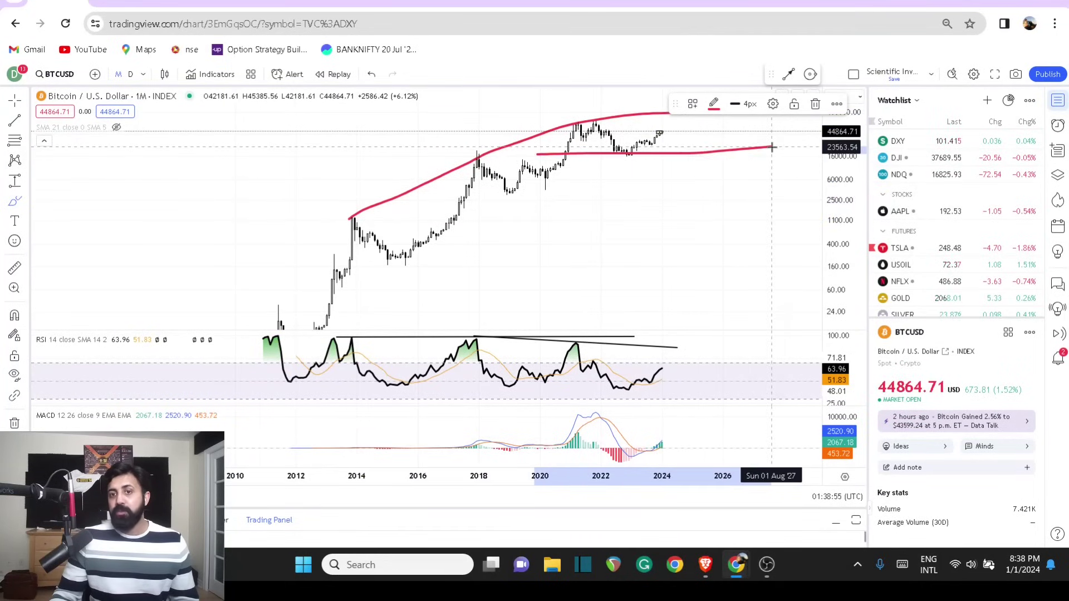
mouse_move(648, 146)
left_mouse_down()
mouse_move(668, 118)
mouse_move(710, 171)
left_mouse_up()
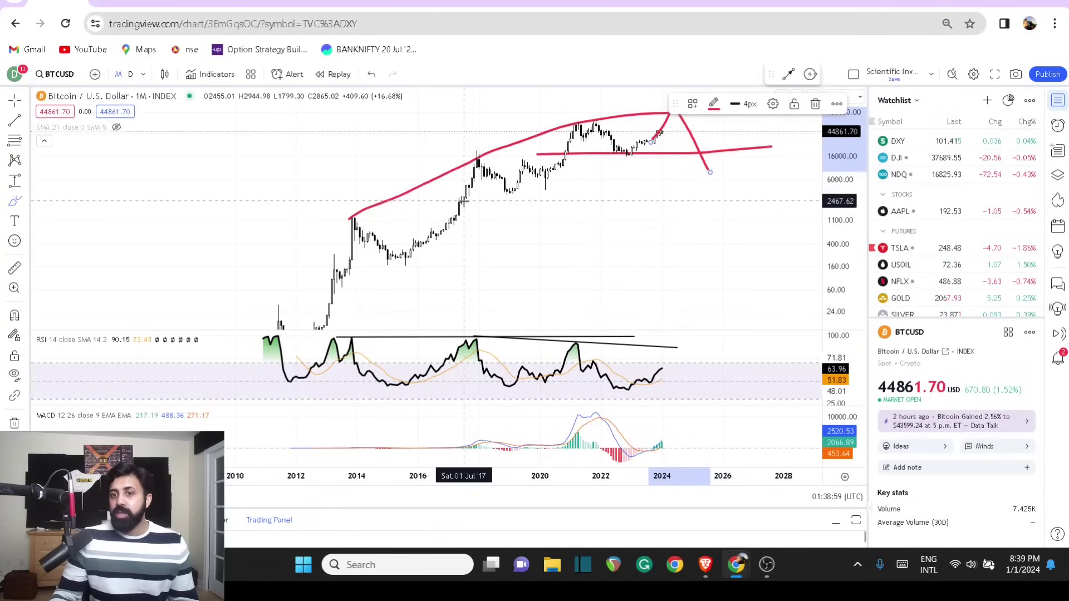
Draw level lines near 2500 and 1100, then remove all drawings from the chart
left_click_drag(450, 198, 782, 196)
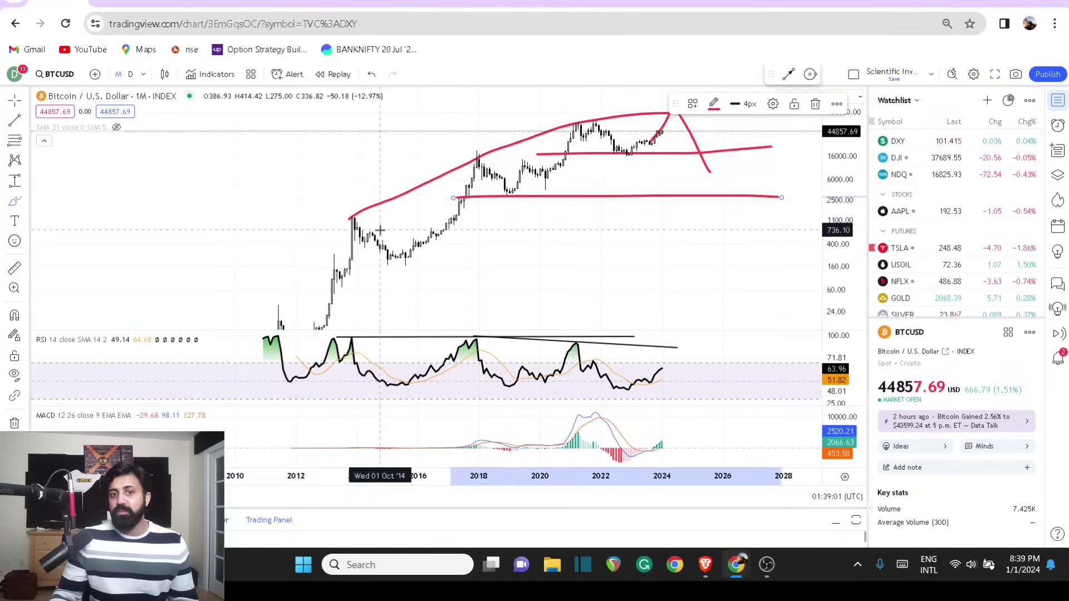
left_click_drag(341, 217, 800, 218)
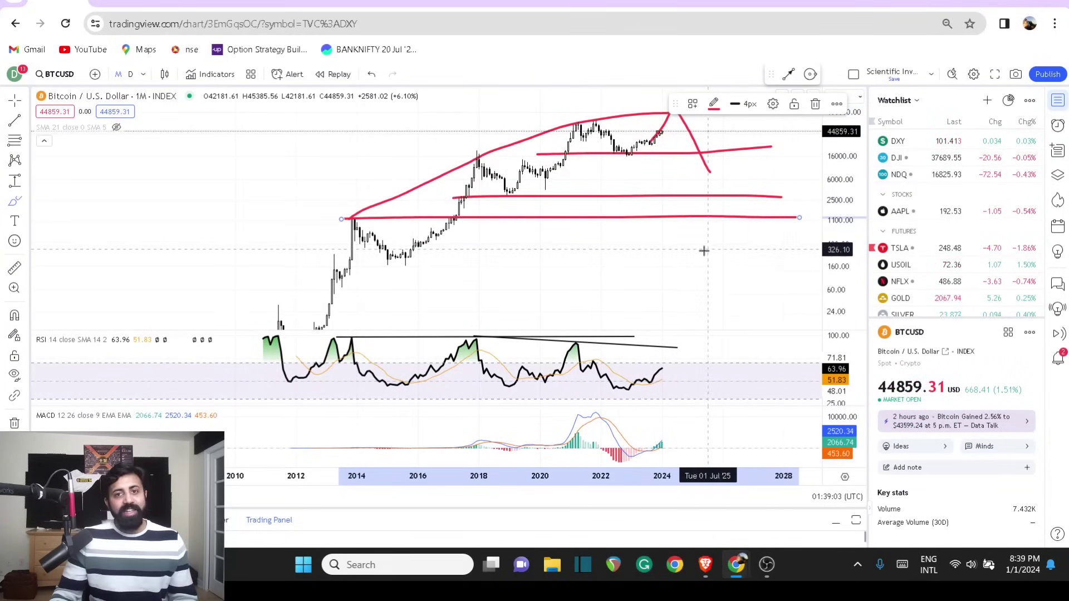
left_click(14, 423)
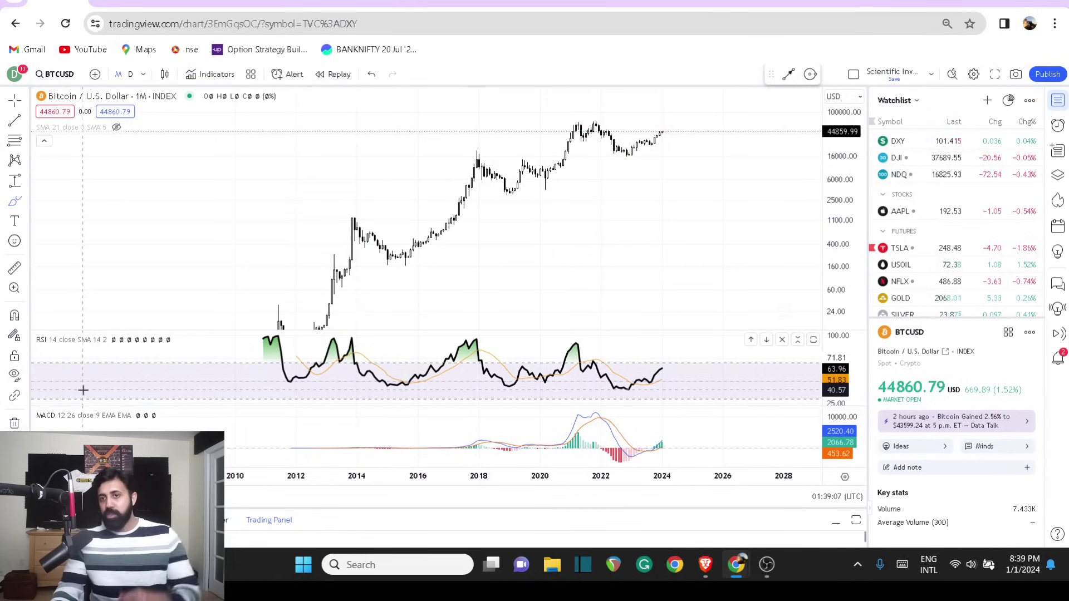
Zoom and pan the monthly Bitcoin chart to 2014 onward and stretch the price scale taller
scroll(622, 323, "up", 3)
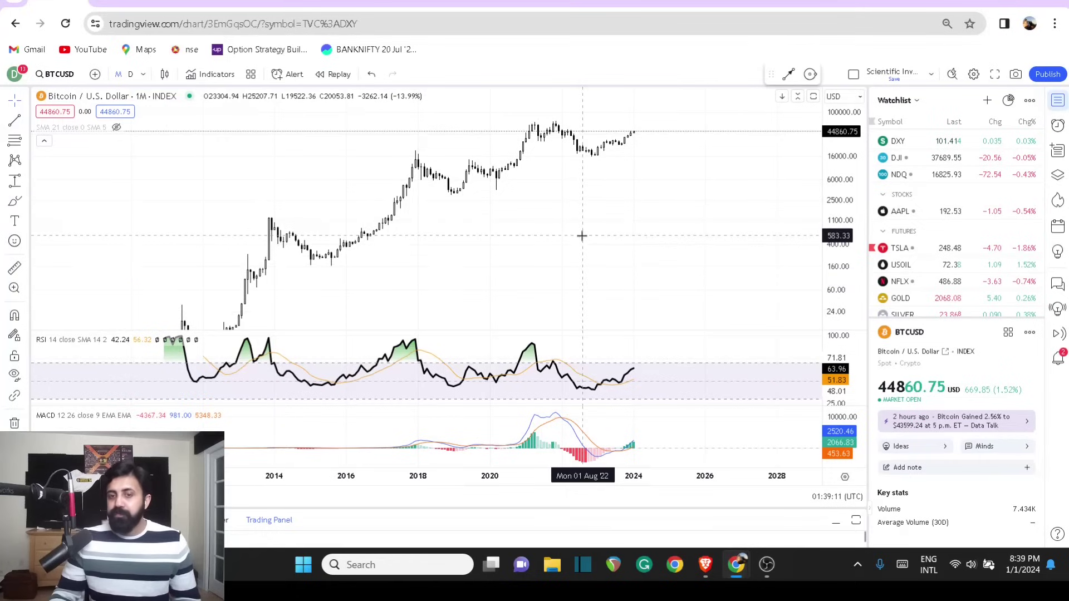
left_click_drag(593, 239, 690, 276)
left_click_drag(840, 277, 841, 251)
scroll(759, 246, "up", 3)
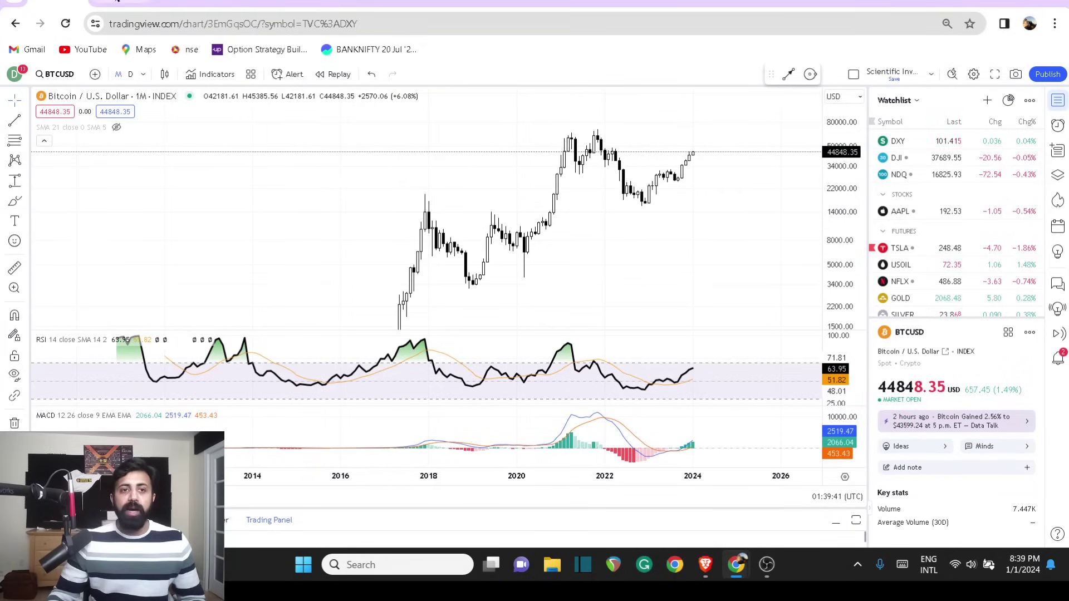
Return to the XRPUSDT chart and remove its 11 drawings
left_click(118, 1)
left_click(249, 1)
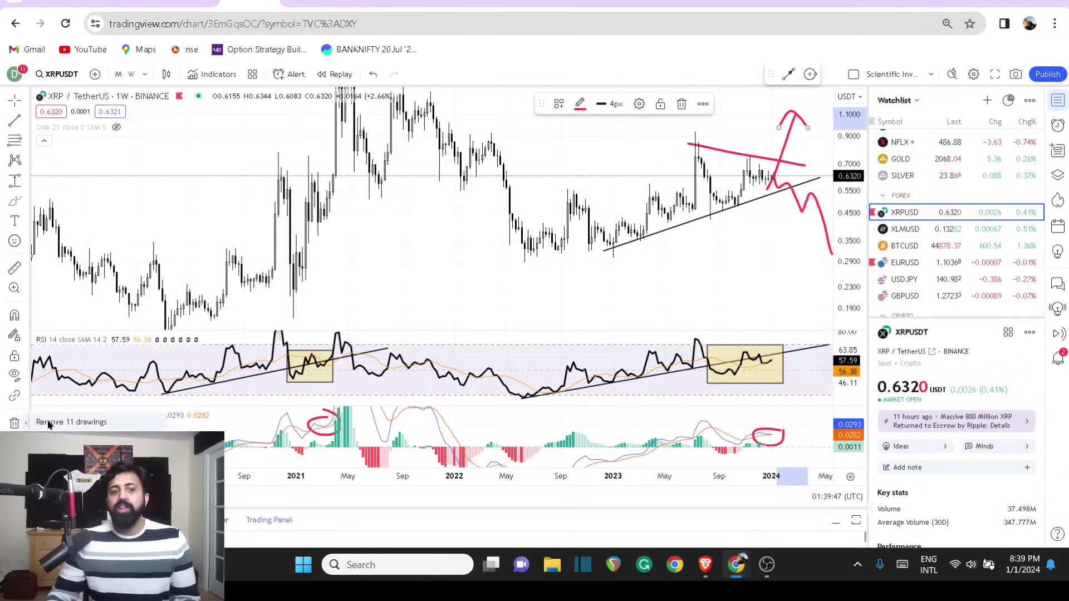
left_click(48, 424)
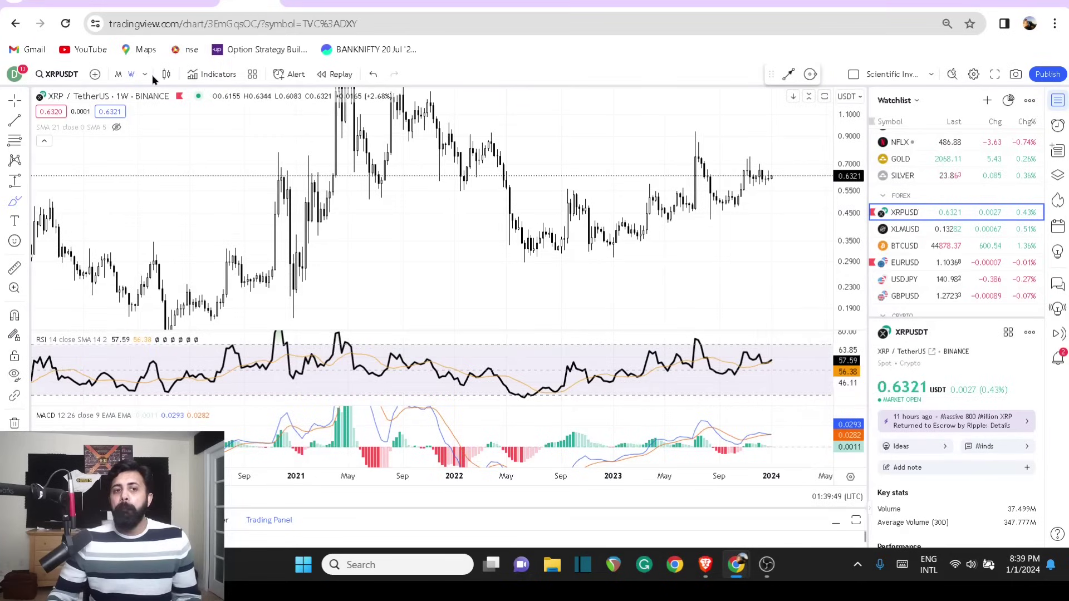
Switch XRP from monthly to daily candles, stretch the price scale and pan to recent months
left_click(123, 79)
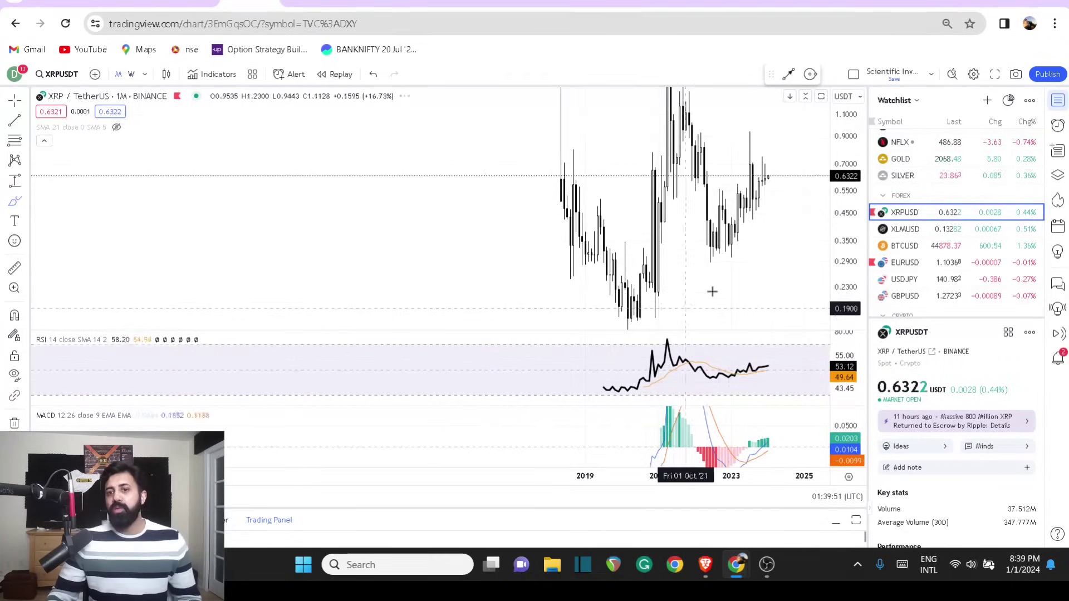
scroll(759, 291, "up", 2)
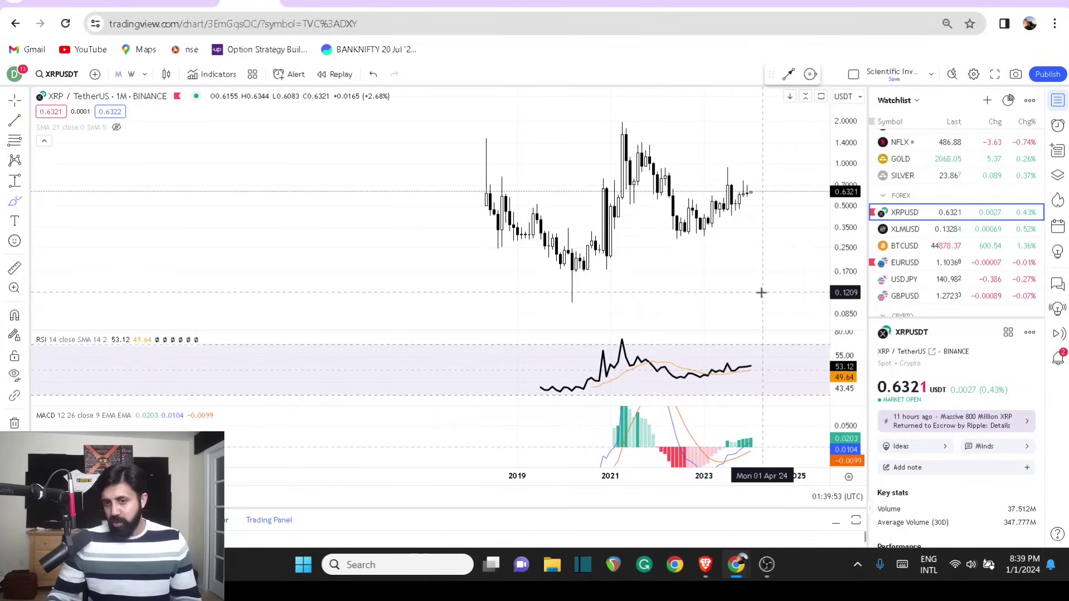
left_click(145, 75)
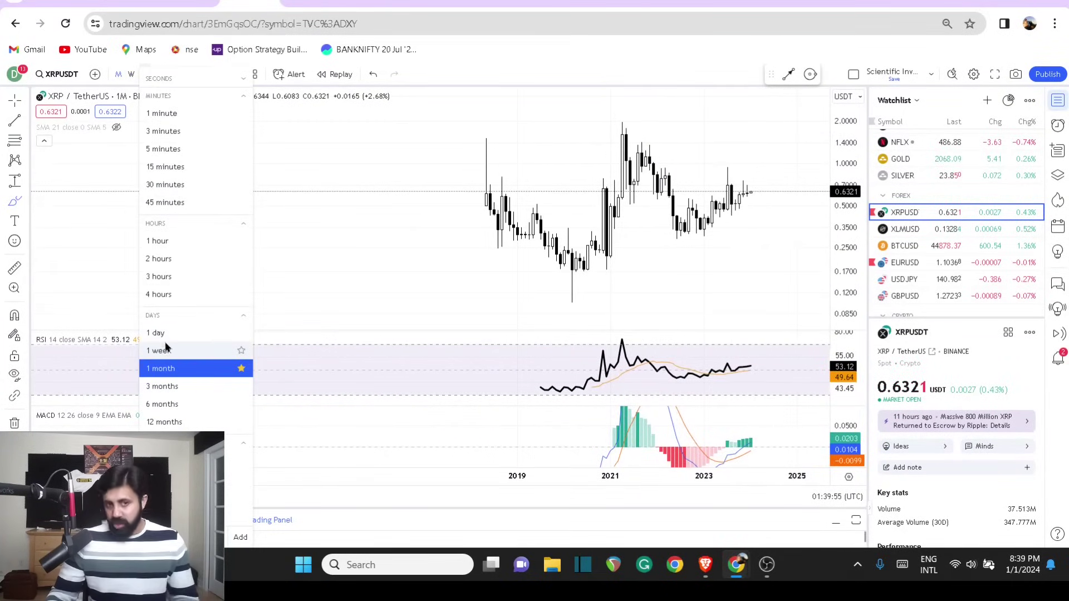
left_click(163, 335)
left_click_drag(849, 274, 848, 290)
left_click_drag(740, 159, 703, 306)
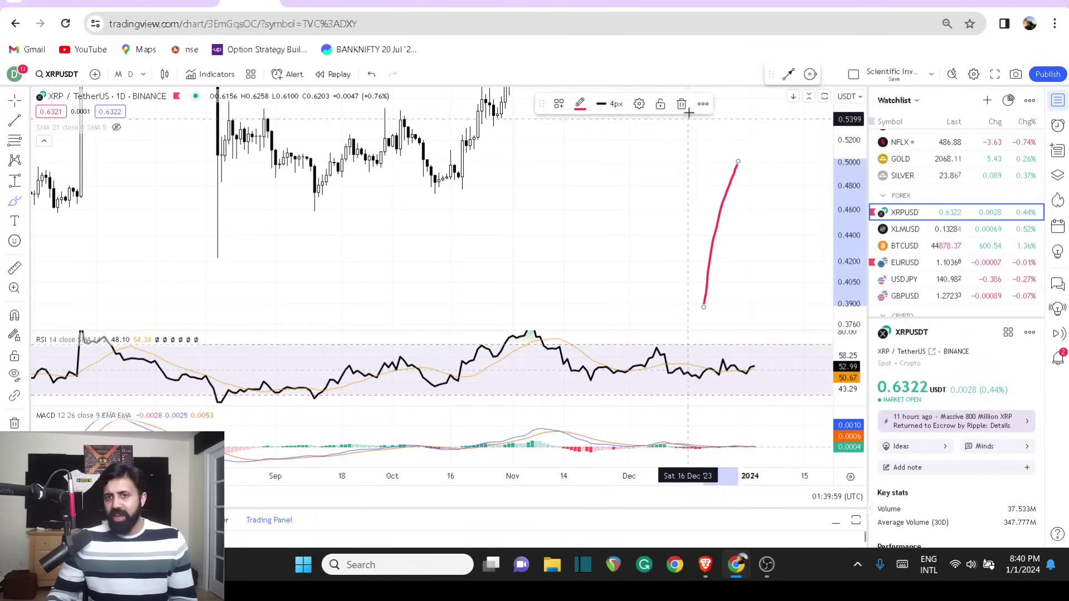
left_click_drag(625, 167, 657, 337)
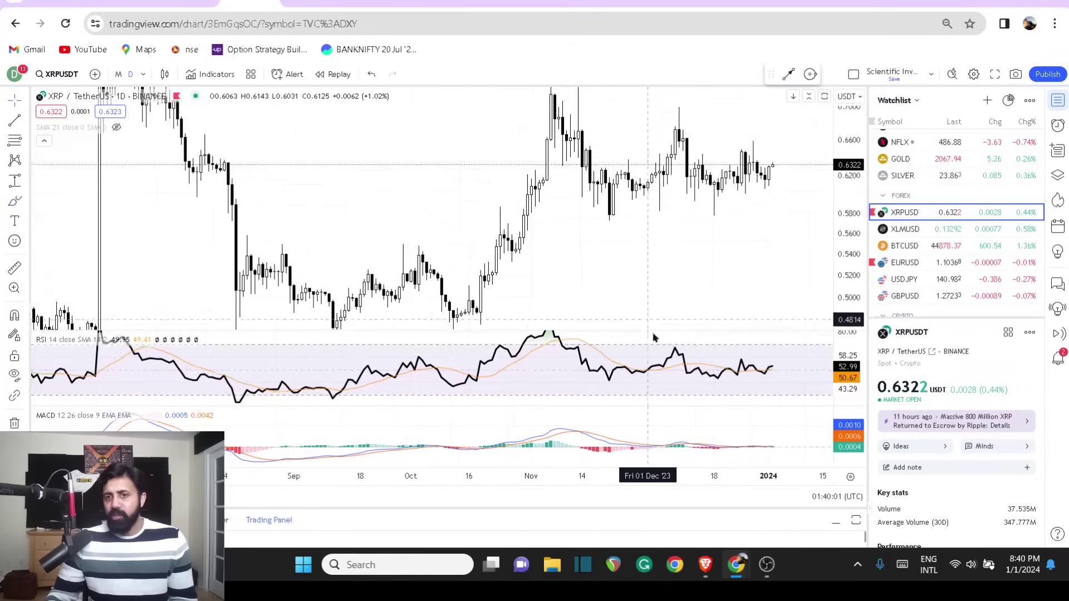
scroll(693, 269, "up", 3)
scroll(696, 273, "right", 3)
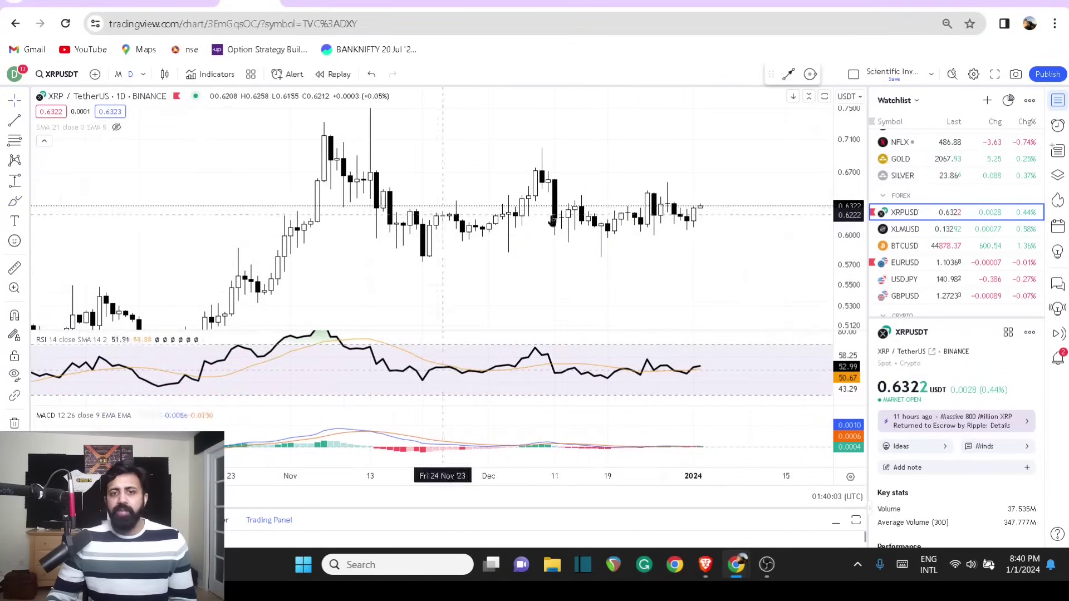
Circle the late-December and most recent XRP daily candles with red freehand strokes
left_click(12, 201)
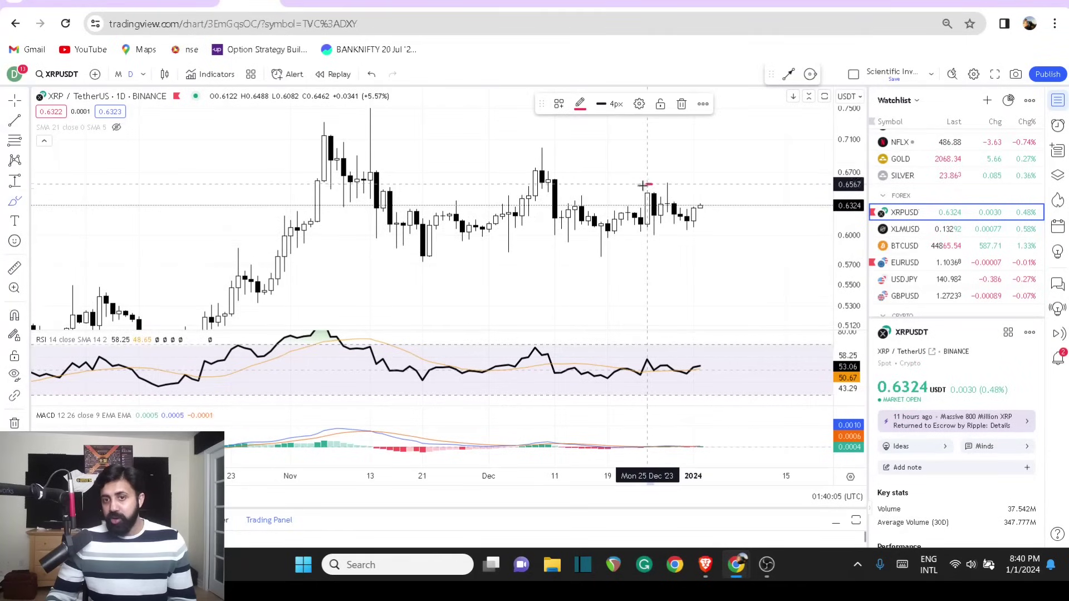
mouse_move(650, 185)
left_mouse_down()
mouse_move(628, 222)
mouse_move(661, 186)
mouse_move(773, 189)
left_mouse_up()
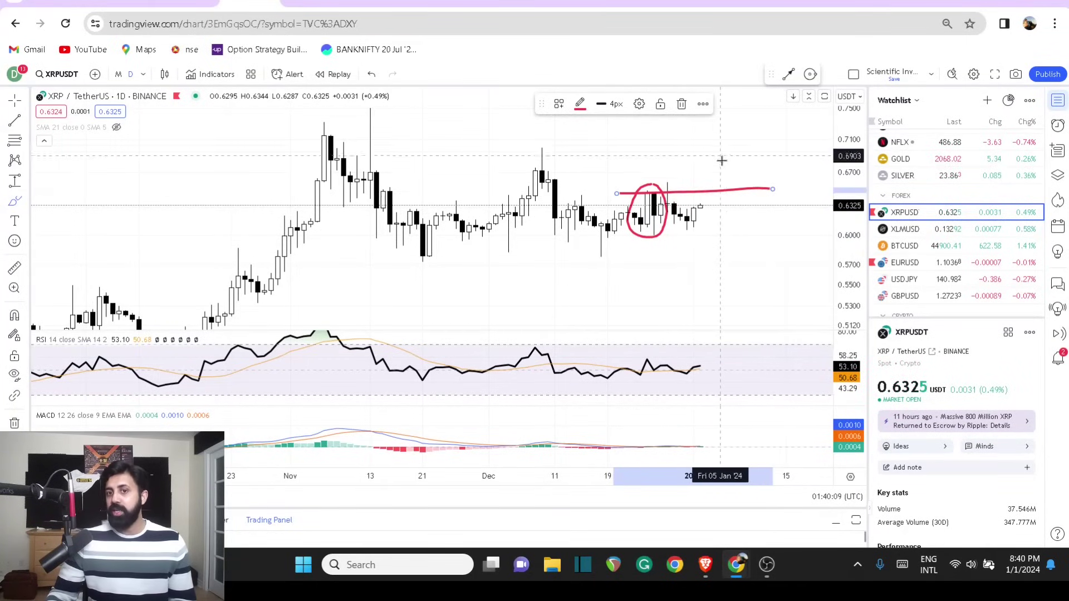
mouse_move(706, 195)
left_mouse_down()
mouse_move(686, 202)
mouse_move(716, 218)
mouse_move(720, 142)
mouse_move(736, 140)
mouse_move(760, 109)
left_mouse_up()
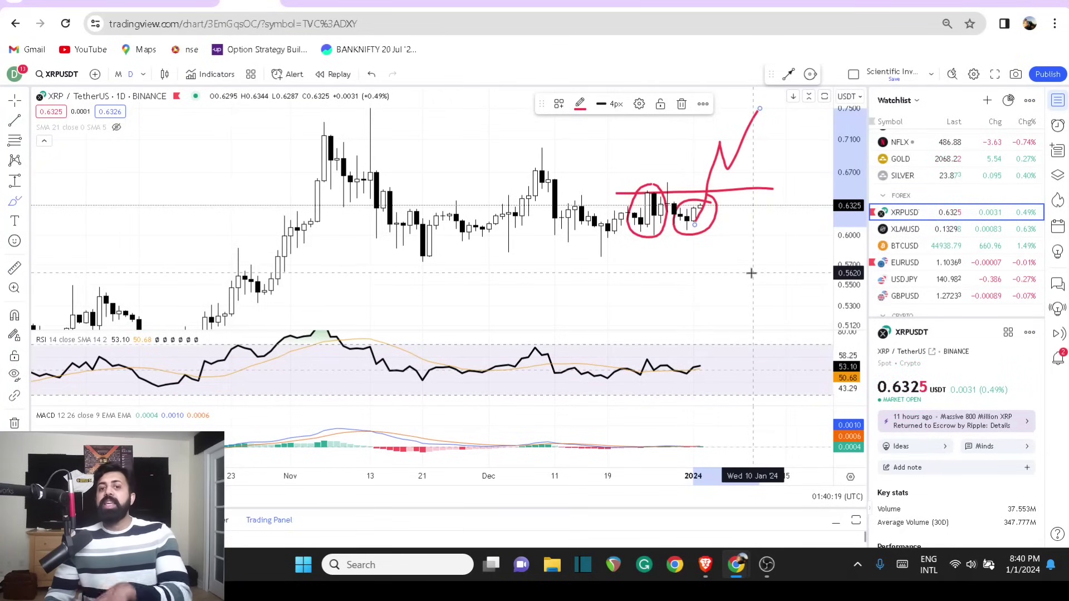
scroll(735, 246, "down", 4)
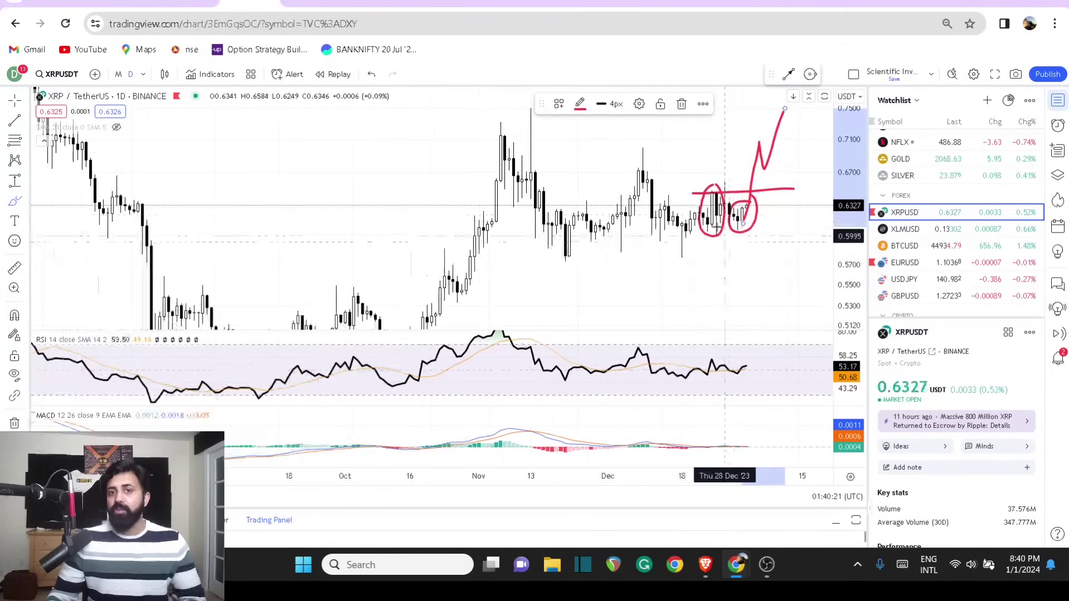
mouse_move(493, 5)
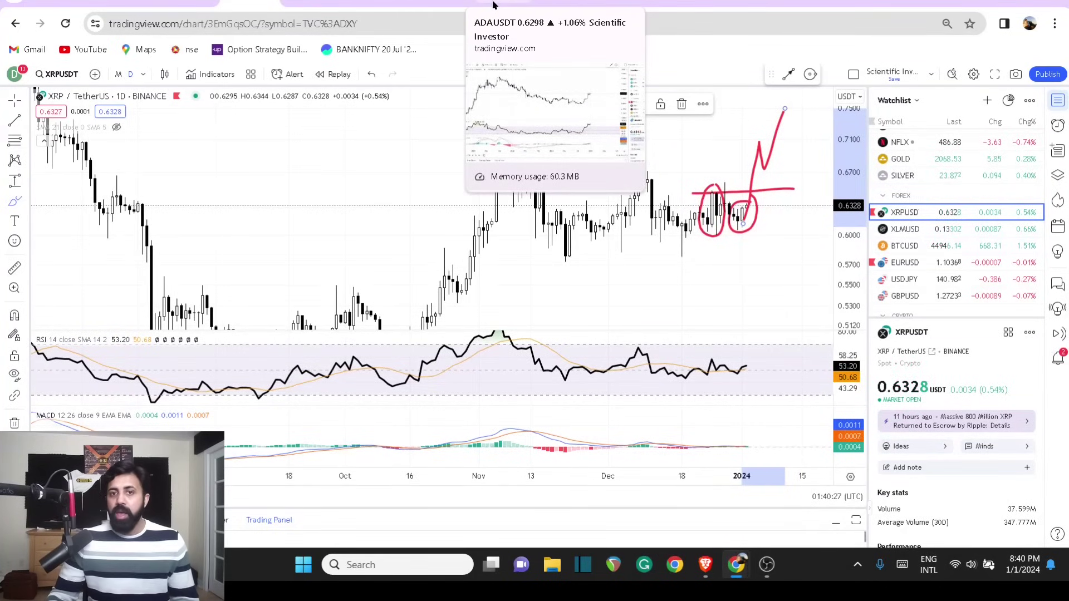
Show the ADAUSDT chart on 1-day candles
left_click(493, 5)
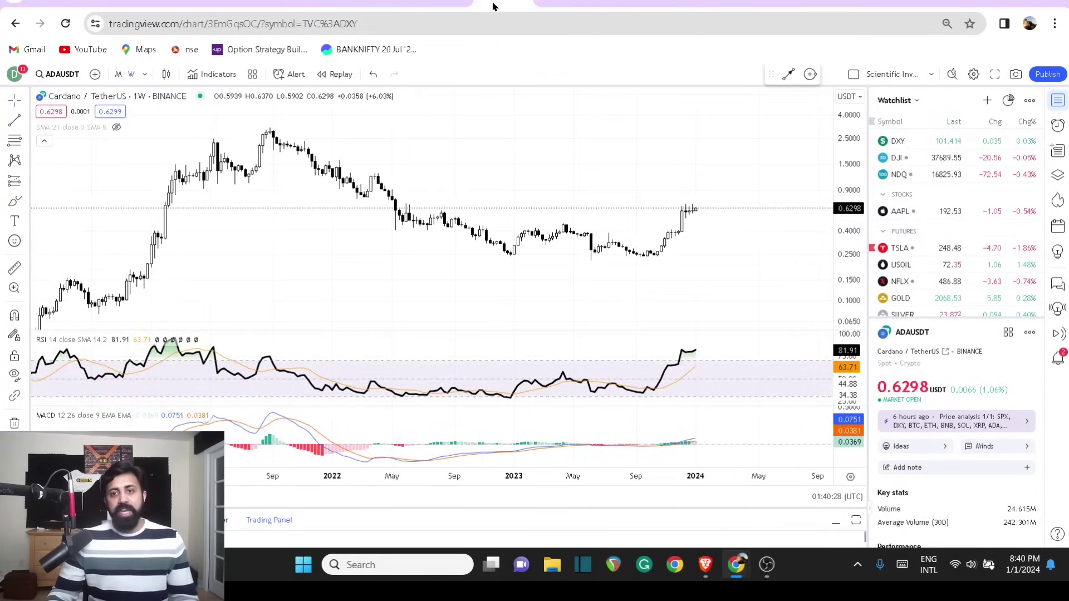
left_click(143, 74)
left_click(167, 331)
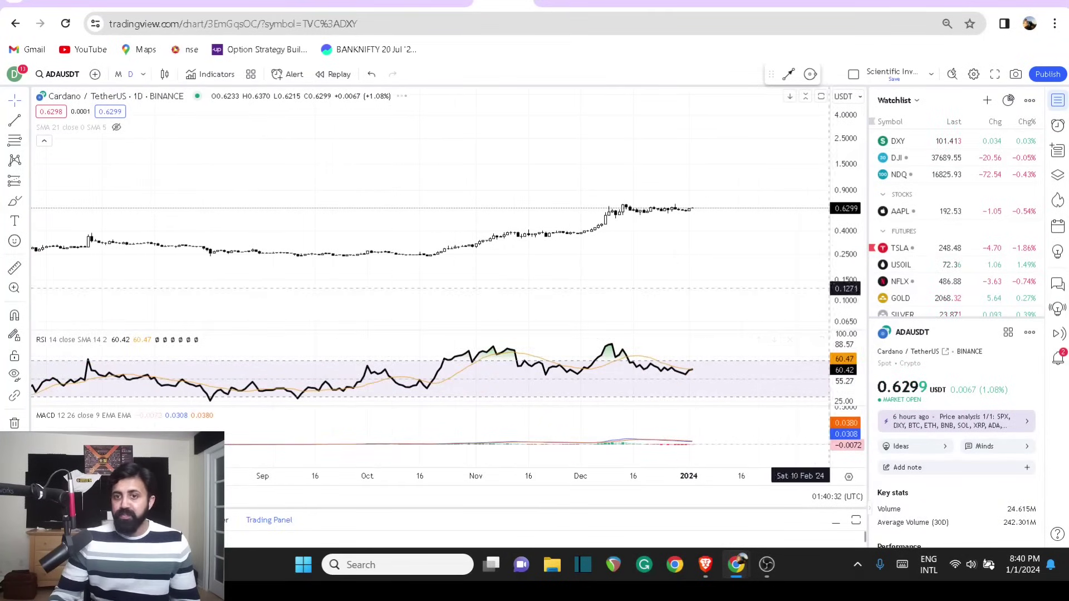
Zoom in and trace Cardano's rally from the October lows with a red freehand curve
scroll(800, 289, "down", 5)
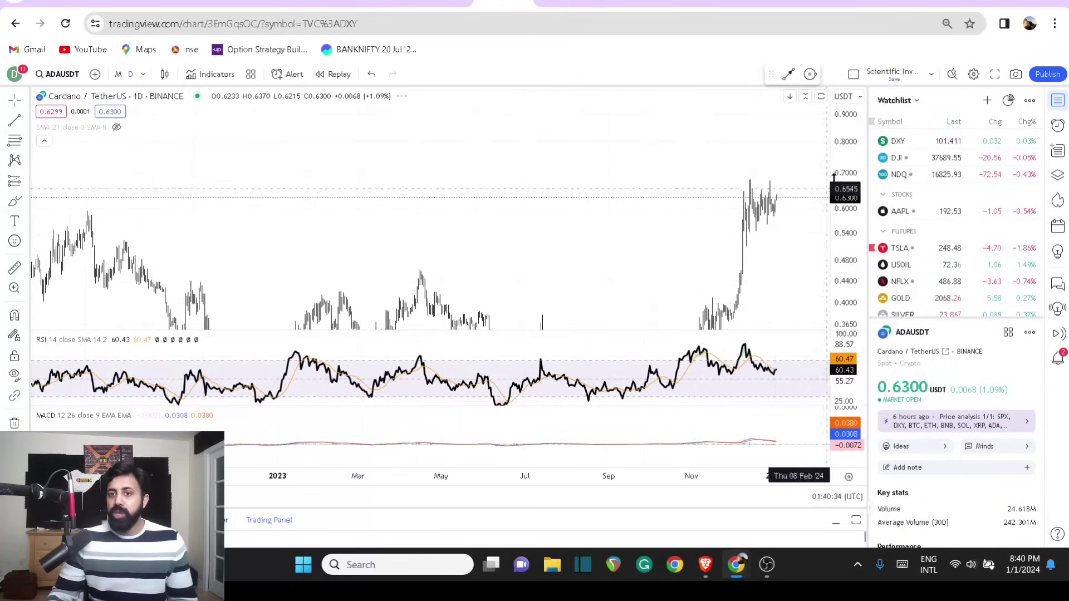
scroll(778, 262, "right", 3)
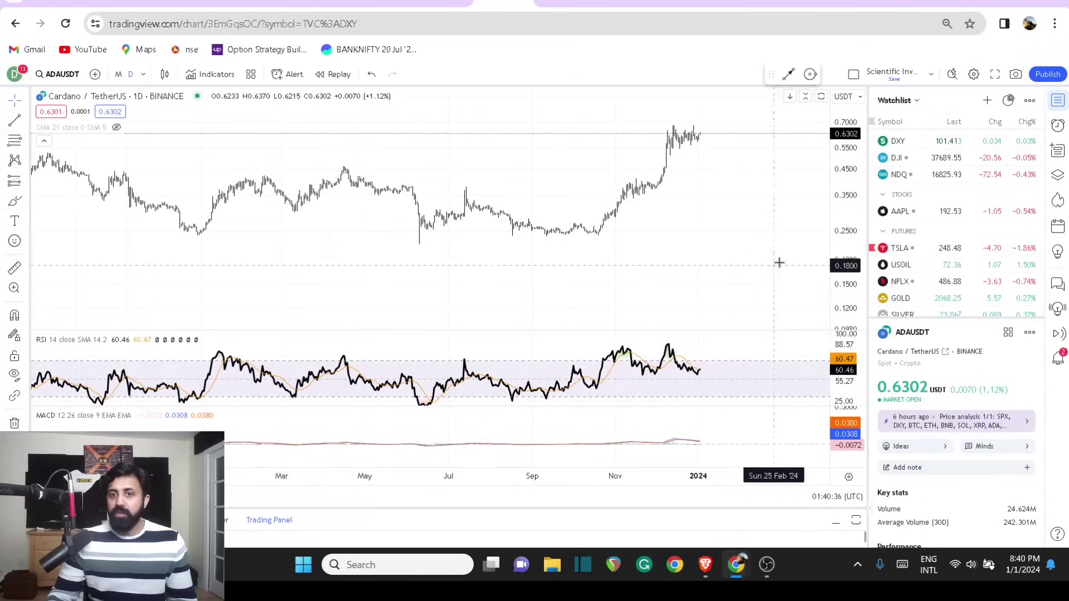
scroll(743, 232, "up", 2)
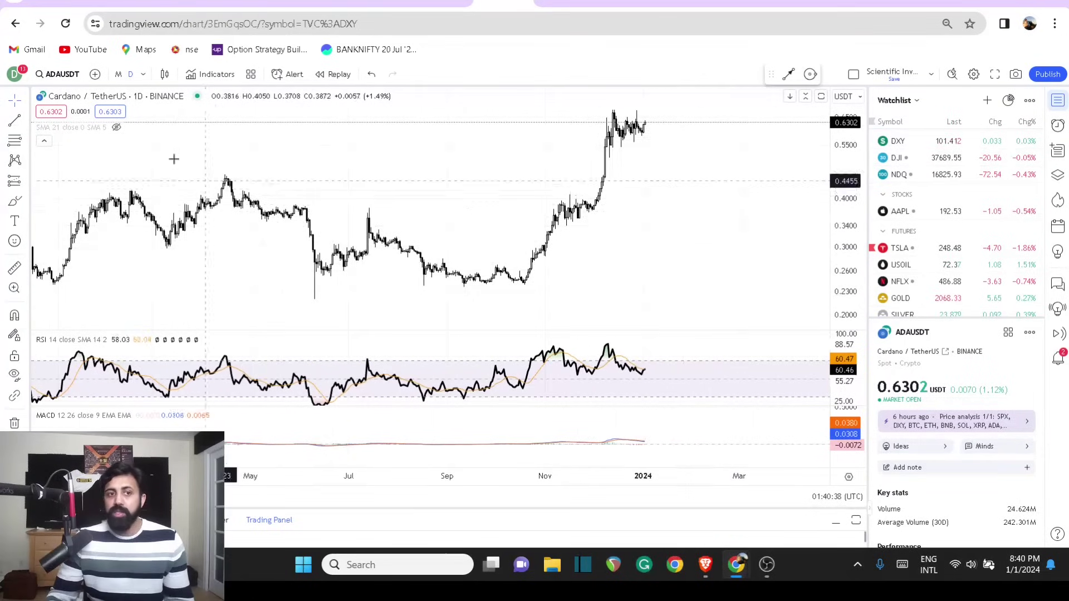
left_click(13, 202)
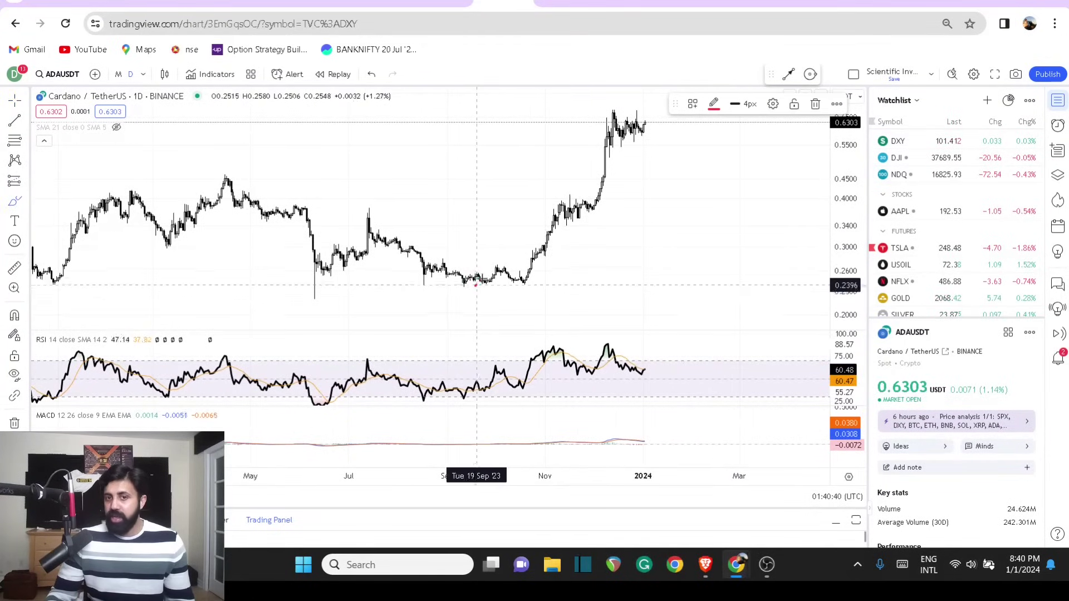
mouse_move(476, 285)
left_mouse_down()
mouse_move(514, 289)
mouse_move(629, 117)
mouse_move(651, 136)
mouse_move(667, 85)
left_mouse_up()
Draw red horizontal level lines near 0.63 and 0.40 on the Cardano daily chart
scroll(657, 298, "down", 3)
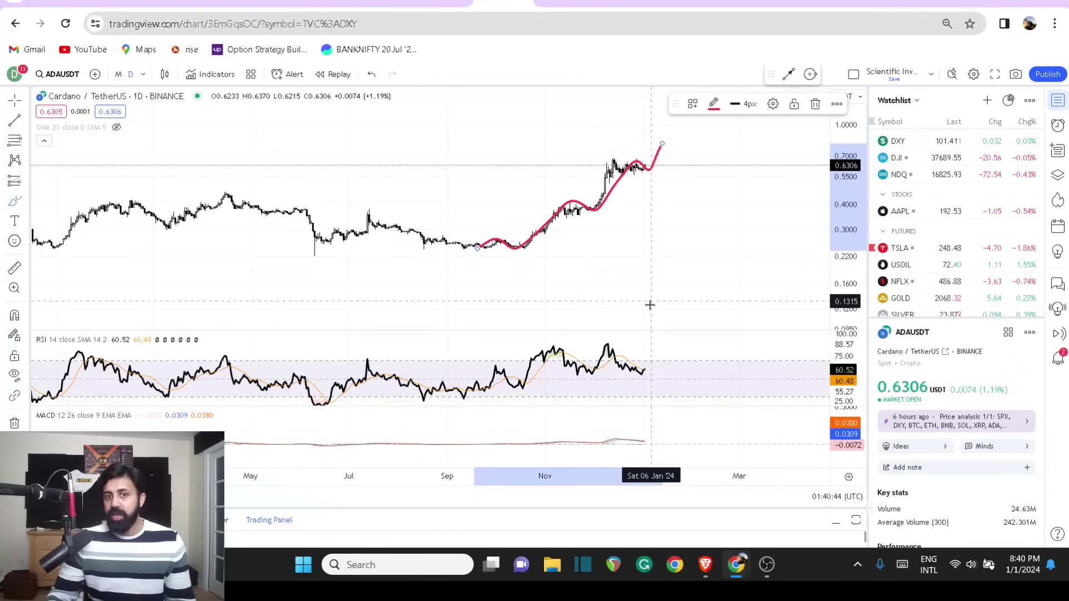
scroll(660, 297, "down", 3)
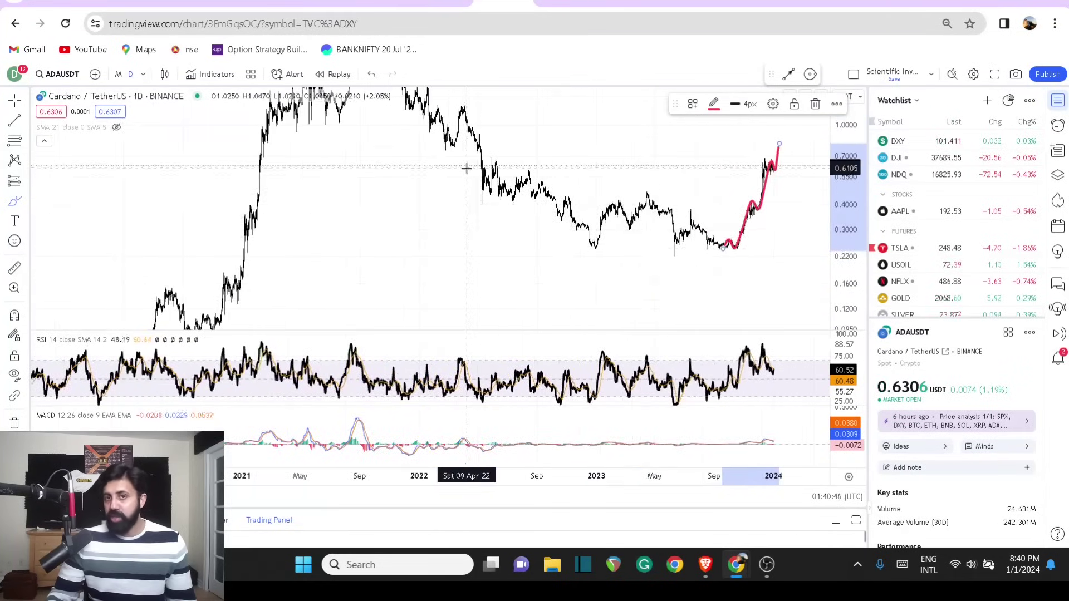
mouse_move(465, 168)
left_mouse_down()
mouse_move(804, 164)
mouse_move(842, 193)
left_mouse_up()
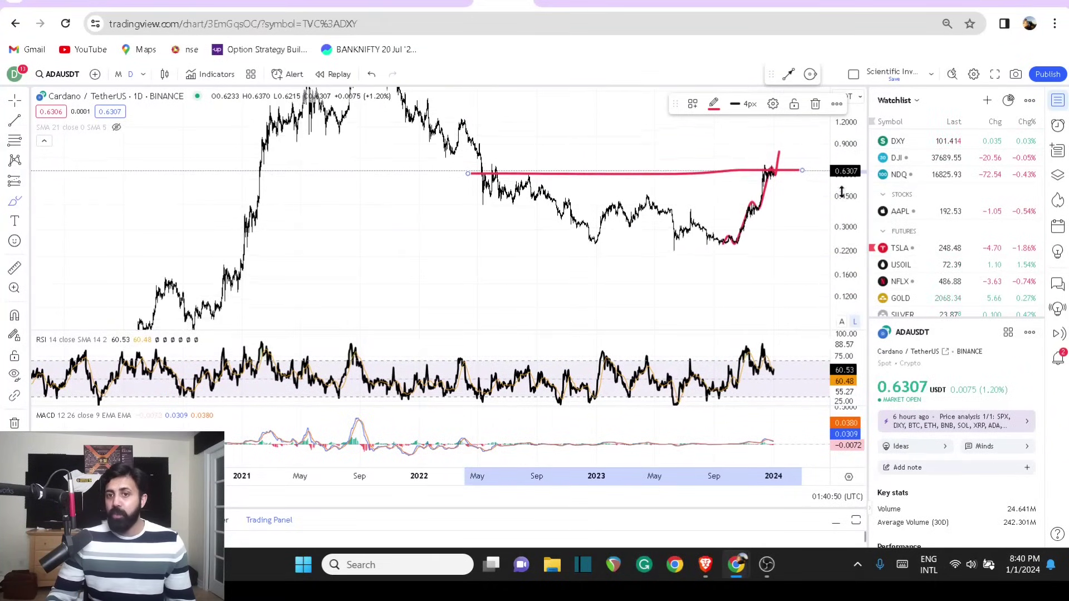
left_click_drag(470, 206, 807, 205)
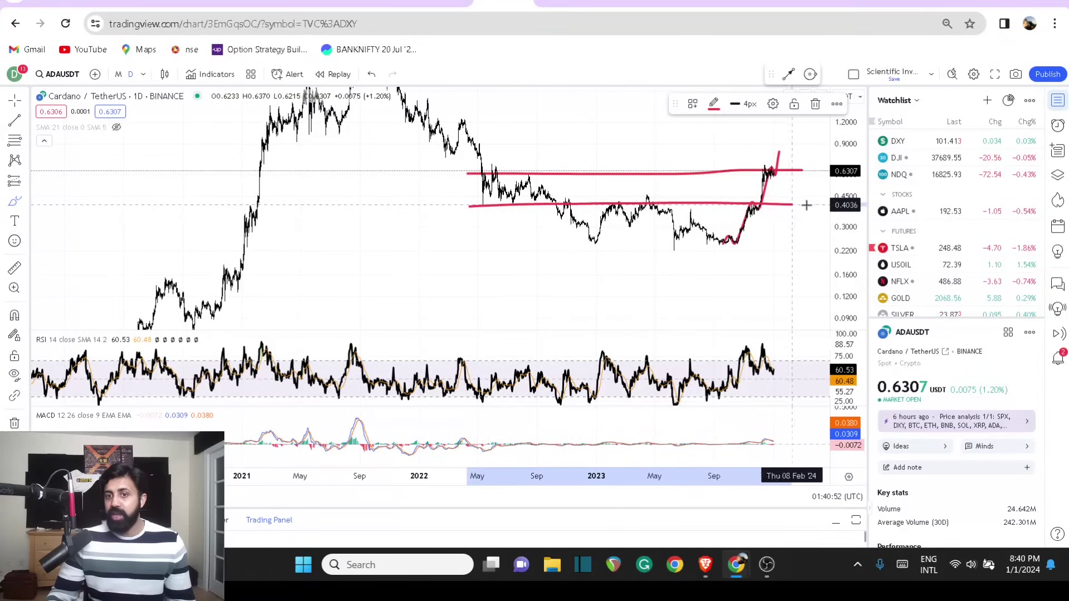
Place two red horizontal lines framing the 2020 base range
scroll(793, 263, "down", 3)
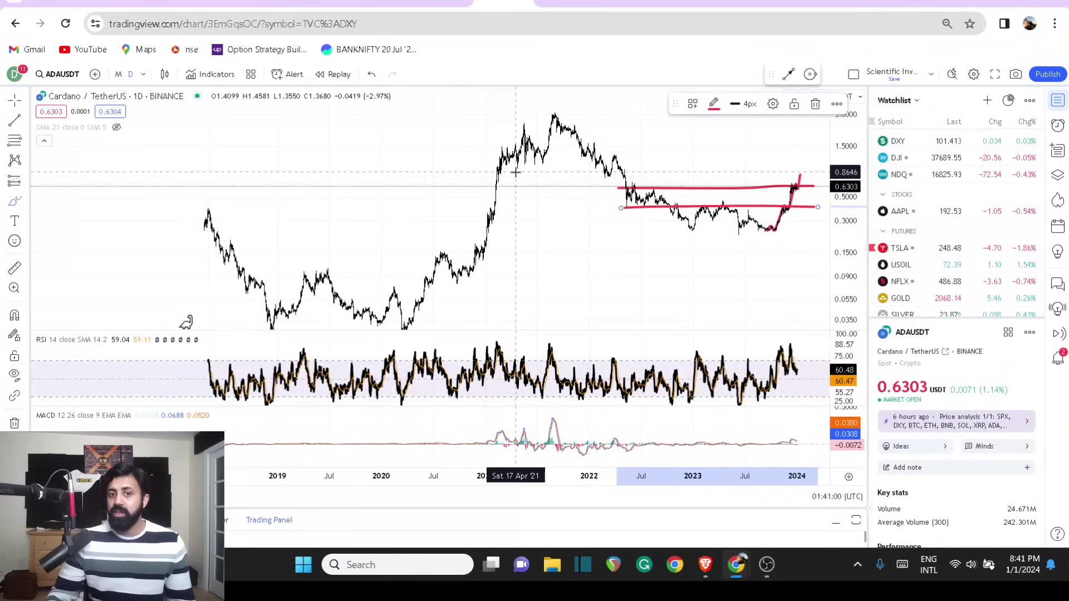
left_click(226, 273)
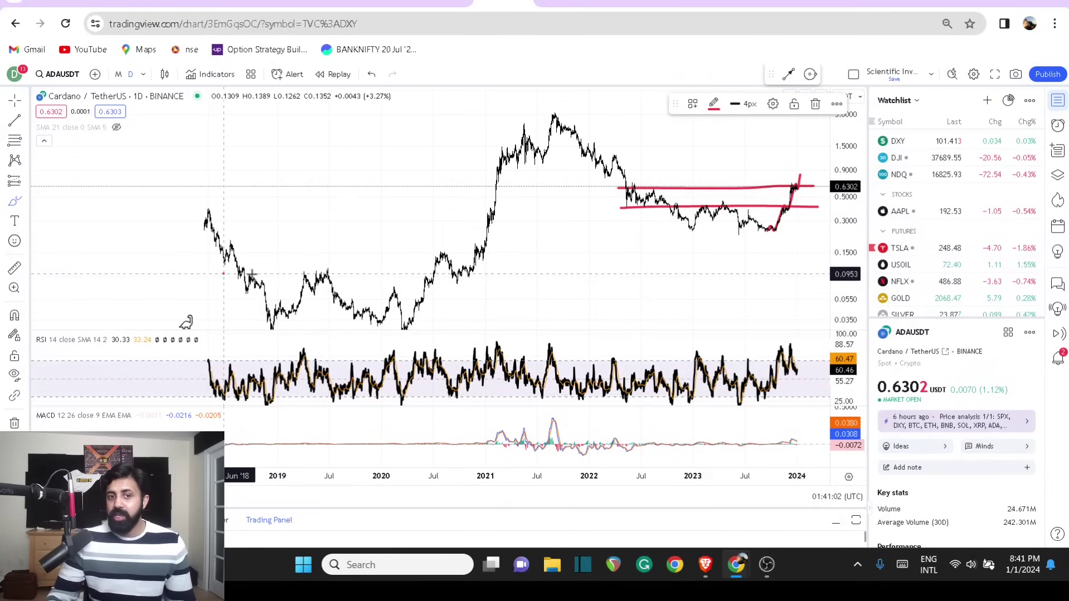
left_click(510, 273)
left_click(218, 260)
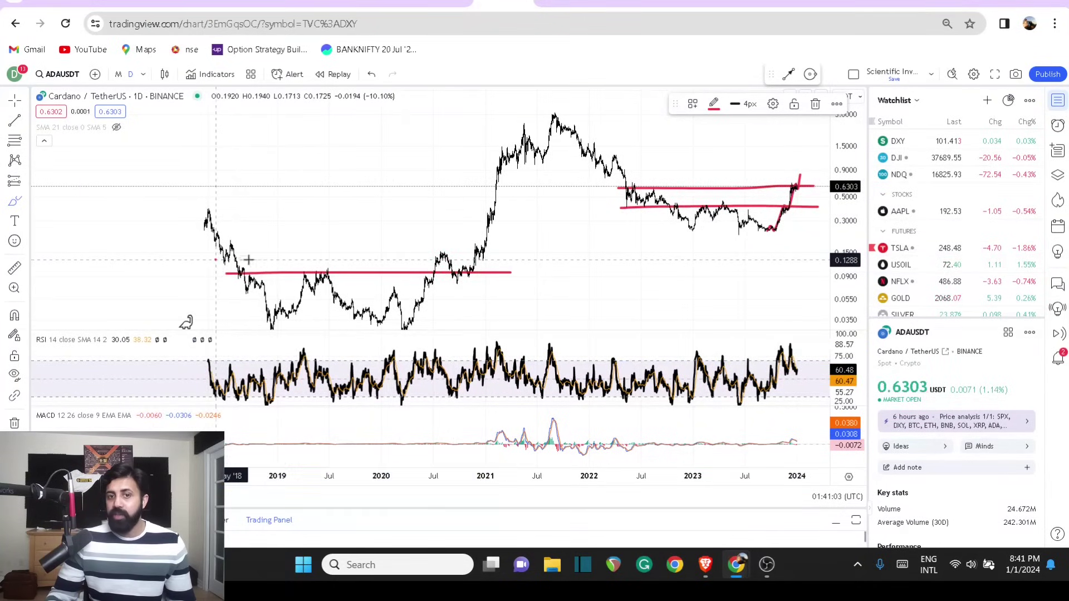
left_click(543, 254)
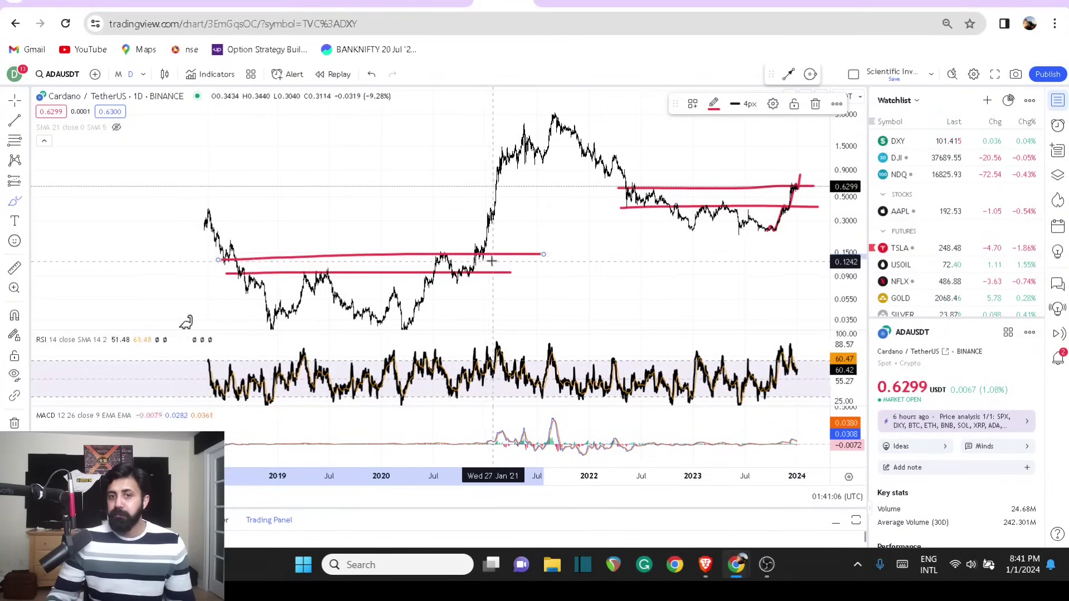
Circle the late-2020 breakout in red and trace the 2021 rally to its peak
left_click_drag(492, 261, 465, 245)
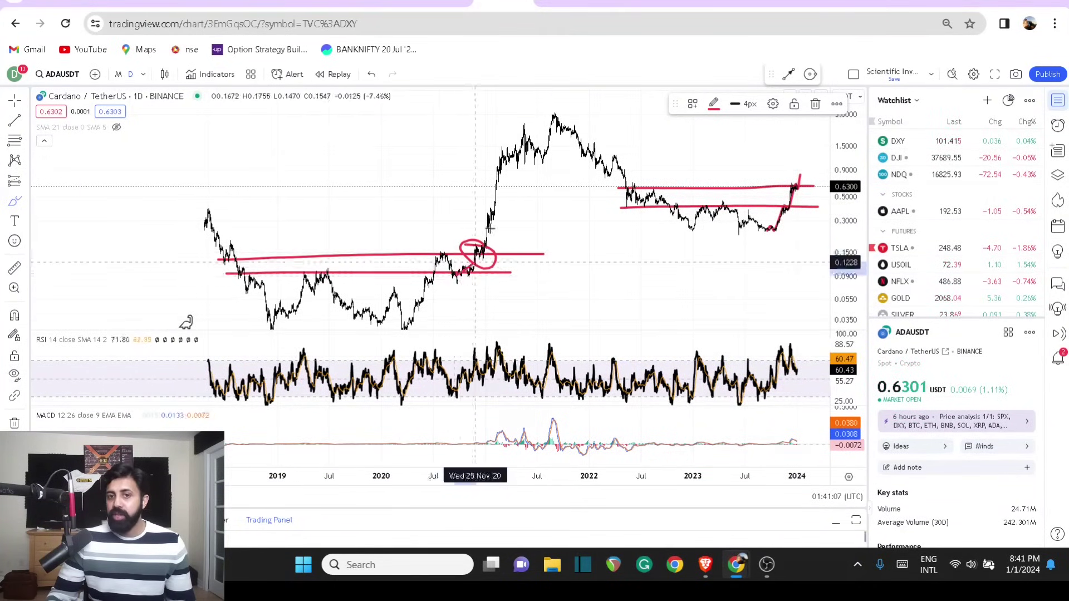
mouse_move(487, 179)
left_mouse_down()
mouse_move(504, 150)
mouse_move(537, 171)
left_mouse_up()
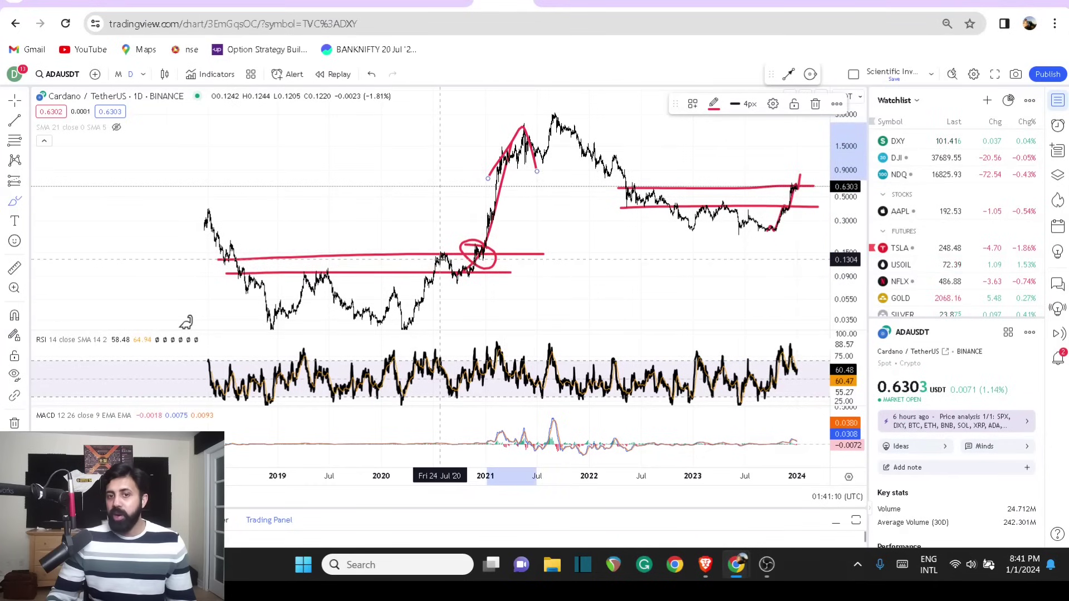
mouse_move(440, 259)
left_mouse_down()
mouse_move(473, 296)
mouse_move(500, 235)
left_mouse_up()
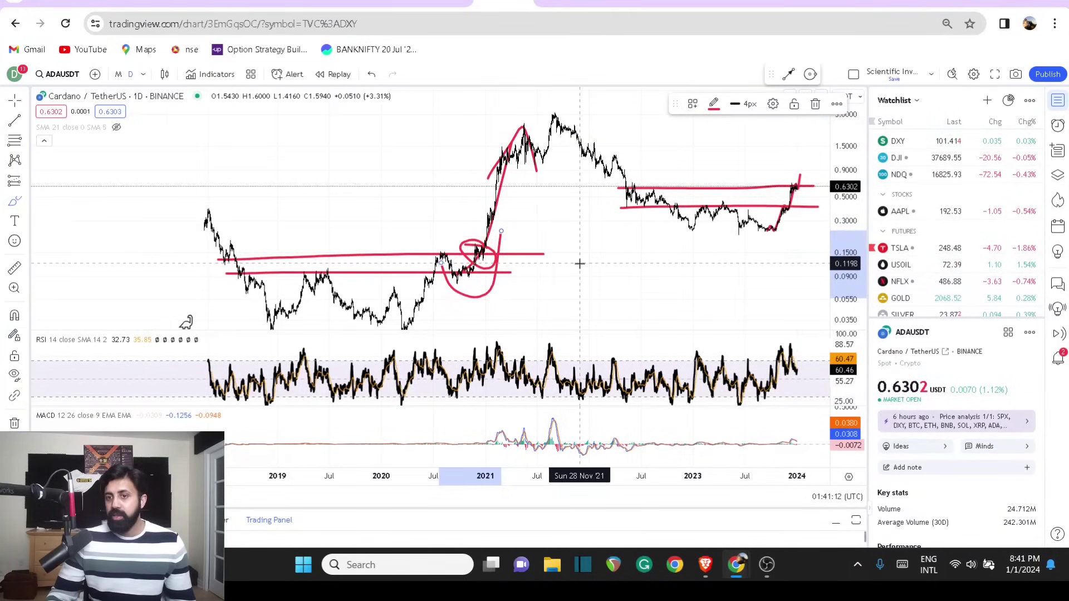
scroll(579, 268, "up", 5)
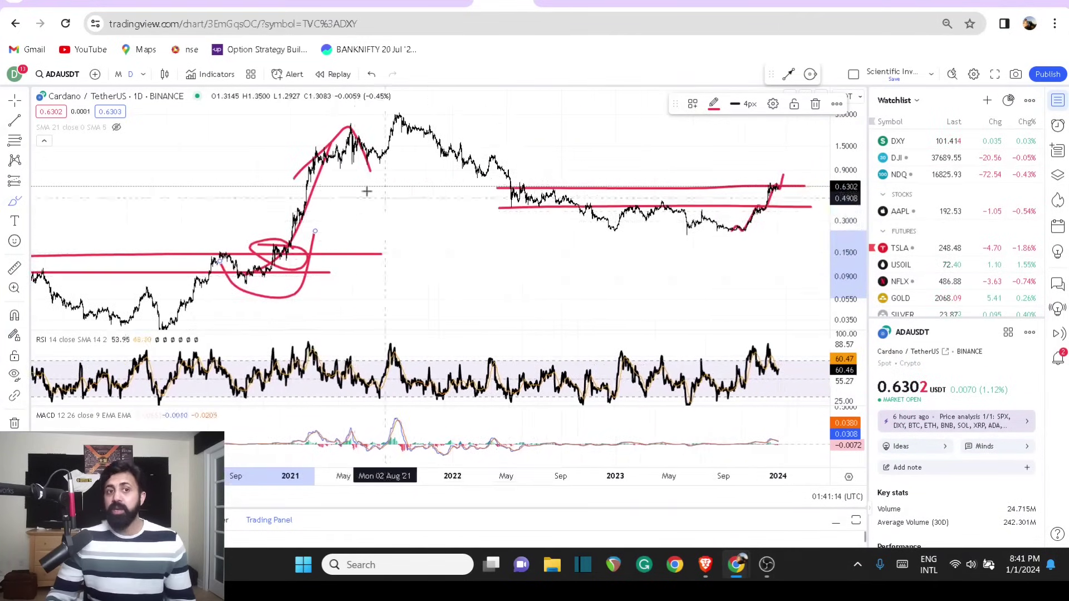
Clear Cardano's drawings on monthly candles and sketch a red rounding bottom under the 2022–2023 lows
left_click(118, 74)
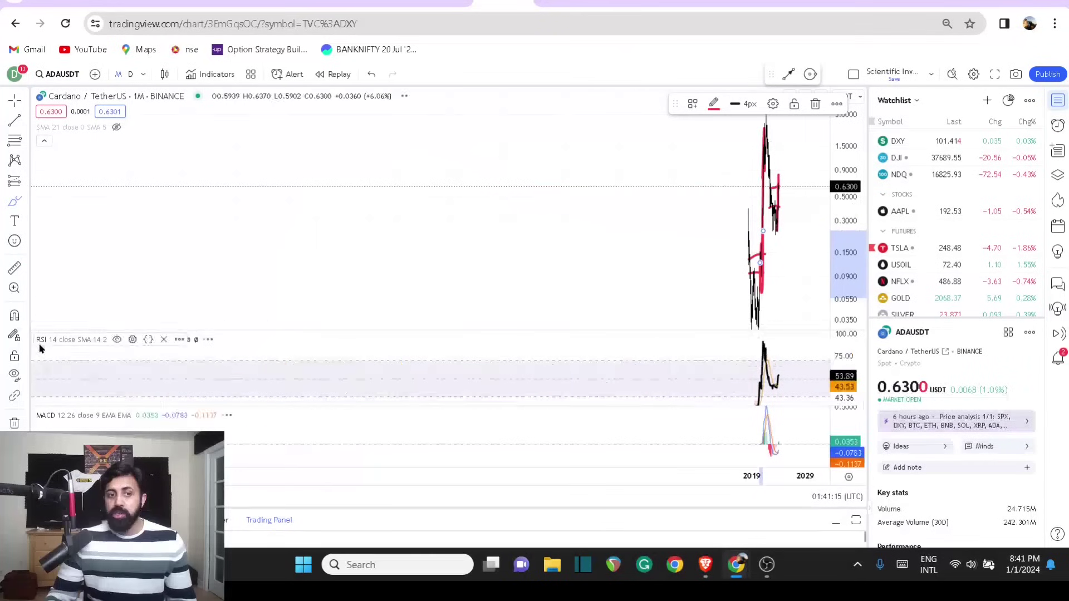
left_click(15, 423)
scroll(572, 305, "up", 5)
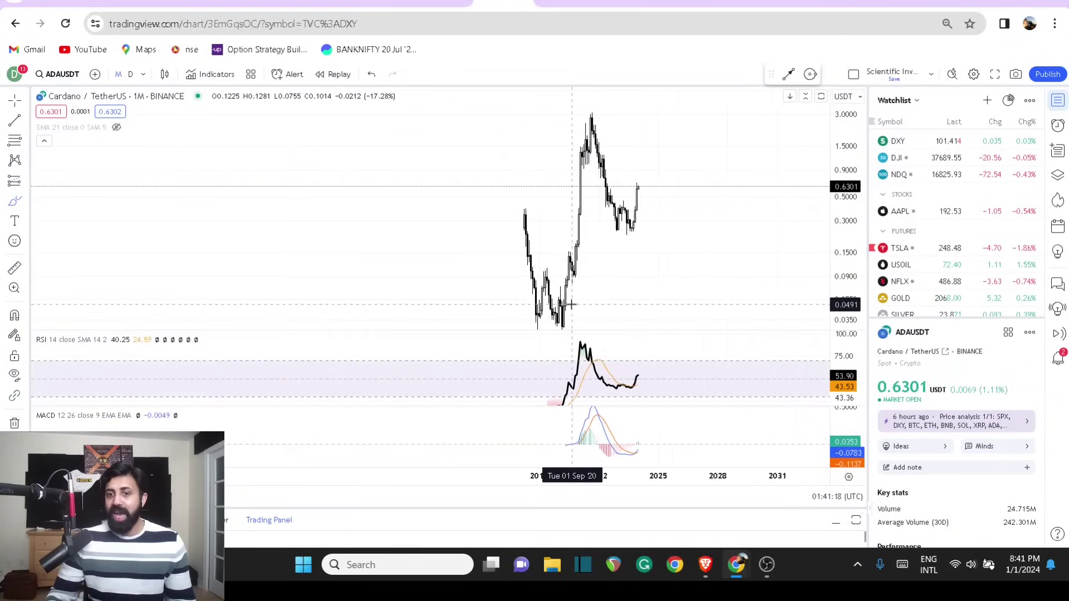
scroll(572, 304, "up", 5)
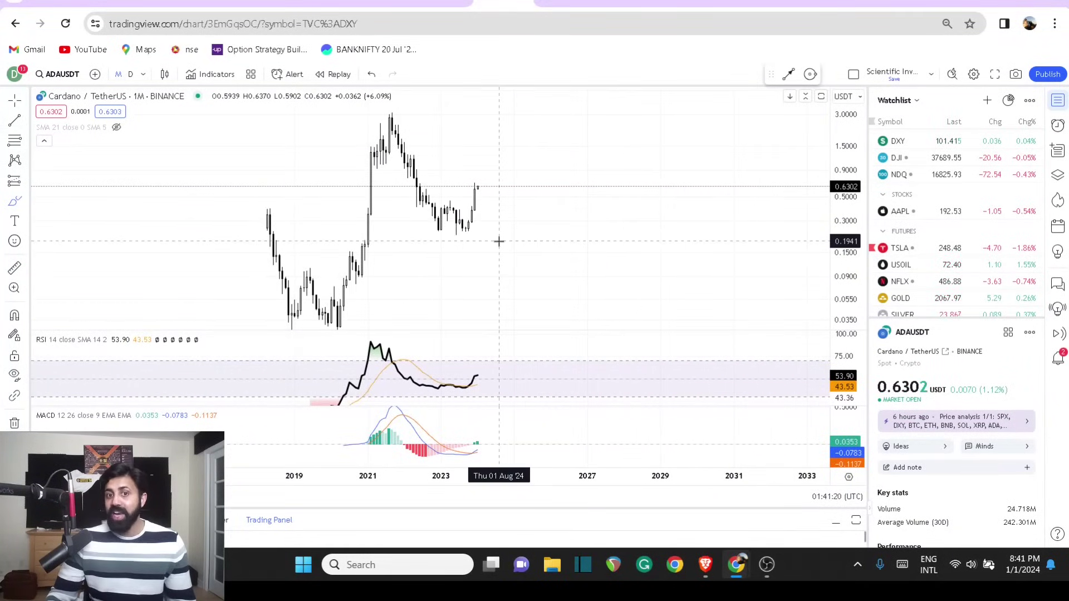
left_click(424, 212)
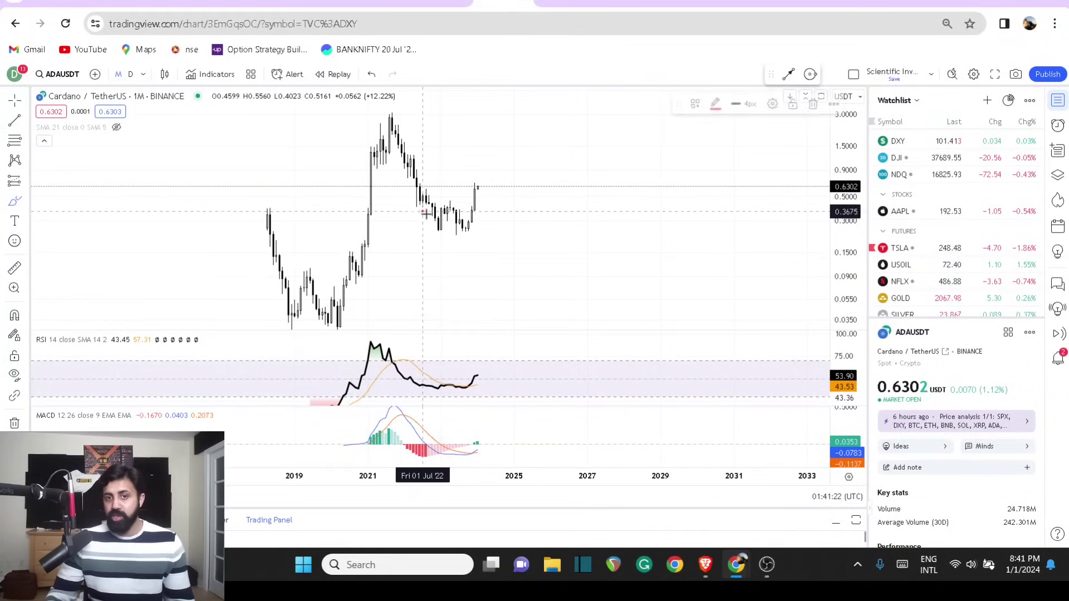
mouse_move(423, 213)
left_mouse_down()
mouse_move(461, 238)
mouse_move(490, 205)
left_mouse_up()
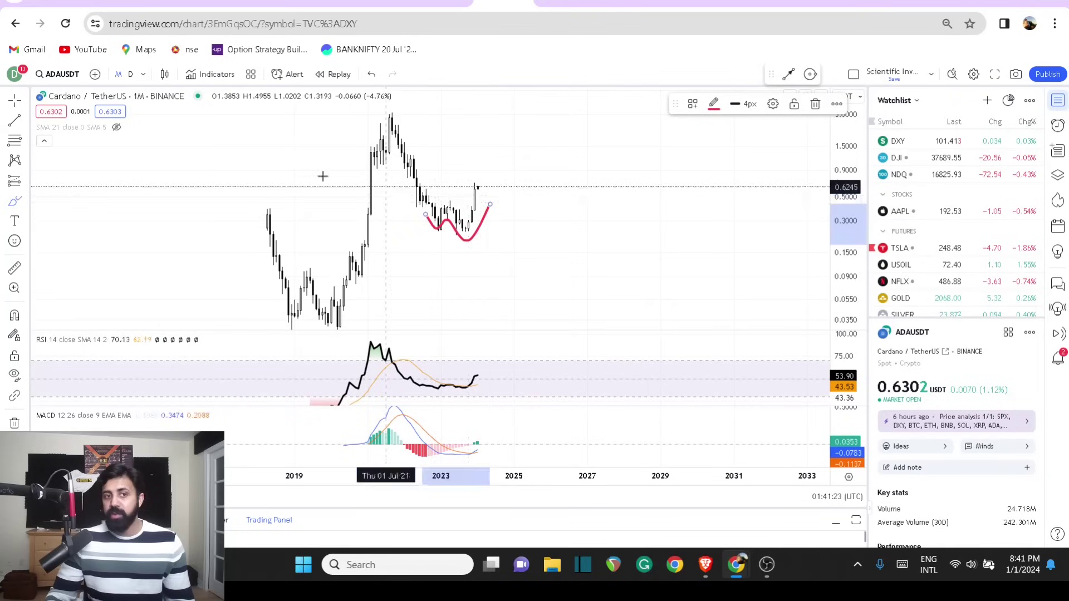
Switch Cardano to weekly candles and widen the price range to compress the chart
left_click(132, 75)
left_click(143, 74)
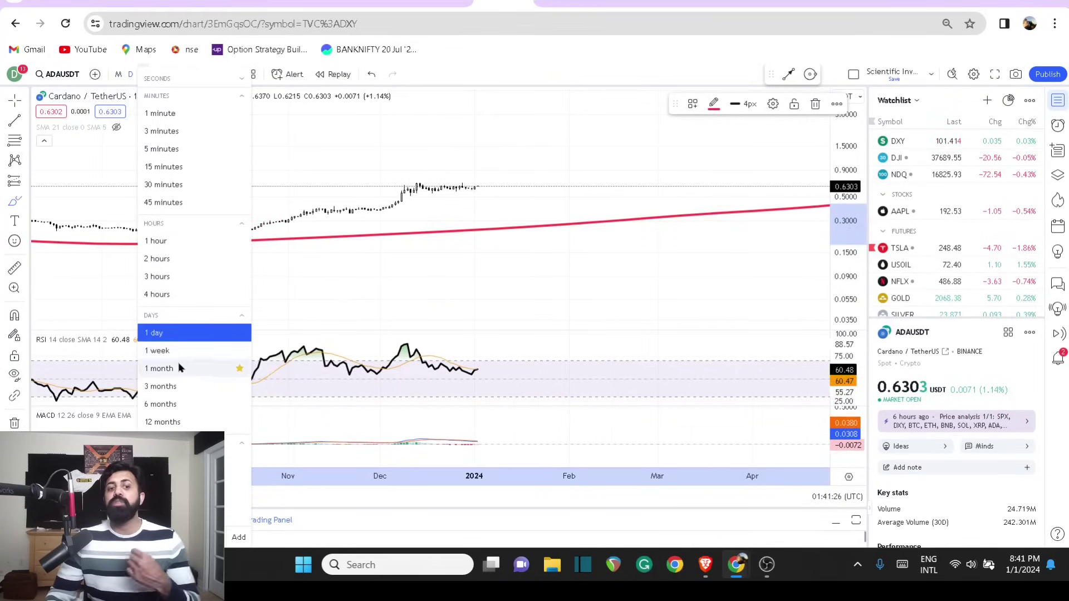
left_click(248, 351)
scroll(256, 319, "down", 8)
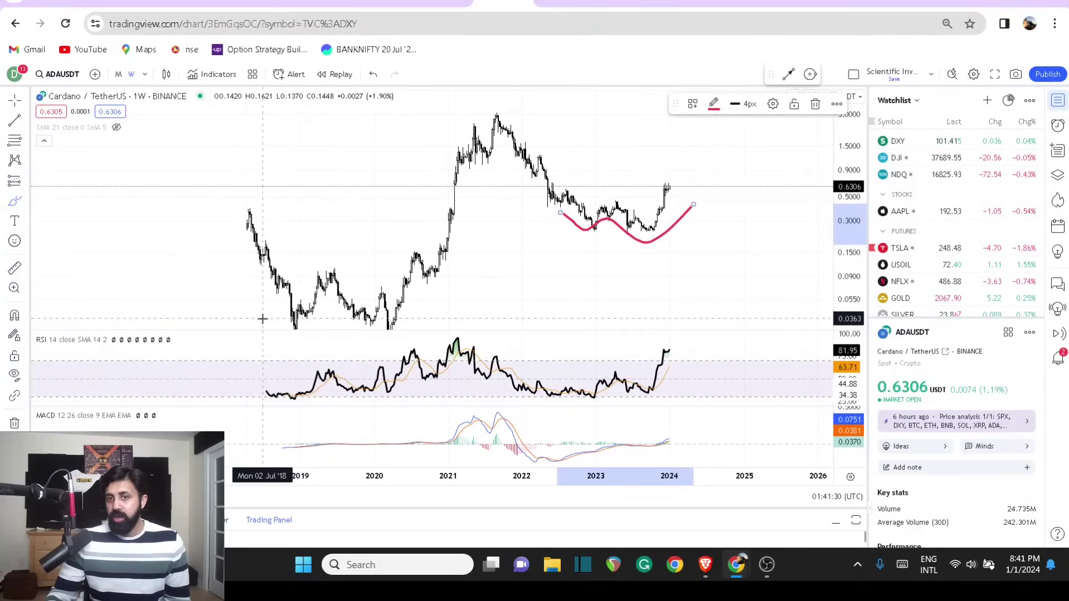
scroll(263, 318, "up", 5)
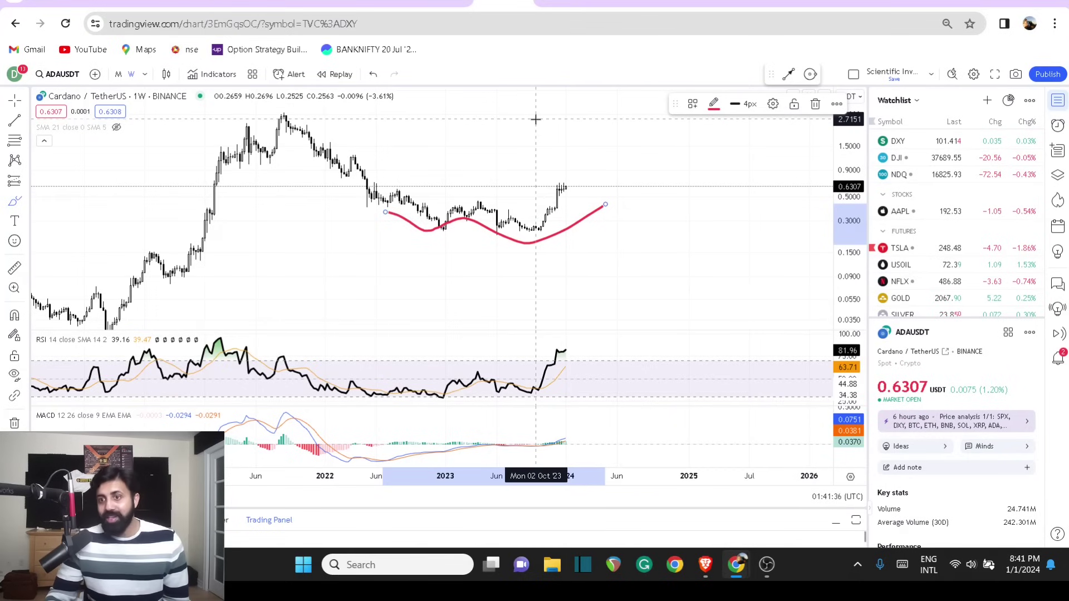
scroll(537, 128, "down", 2)
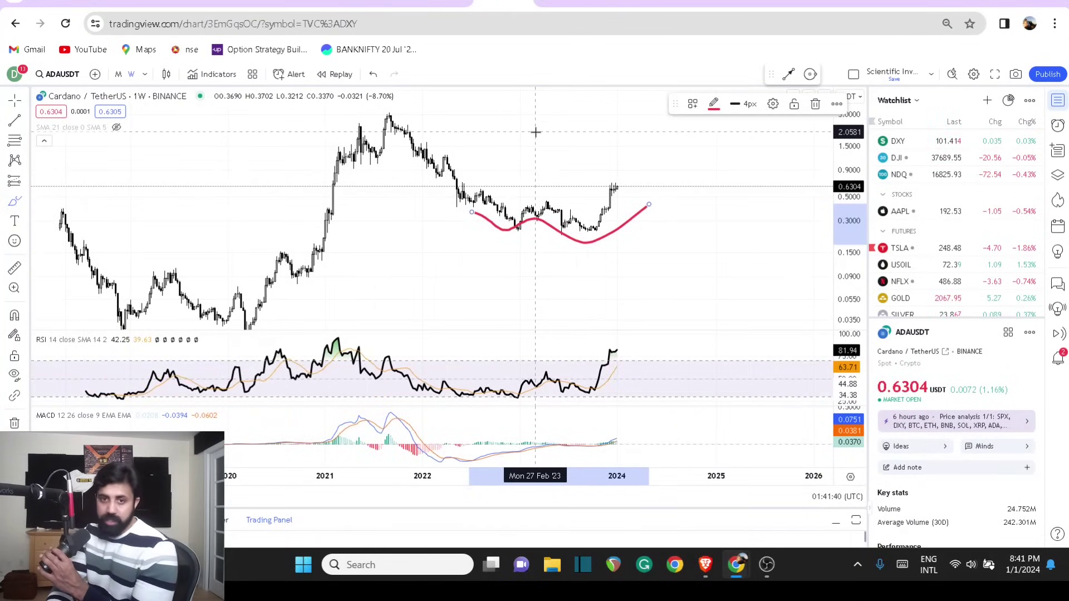
scroll(652, 167, "down", 2)
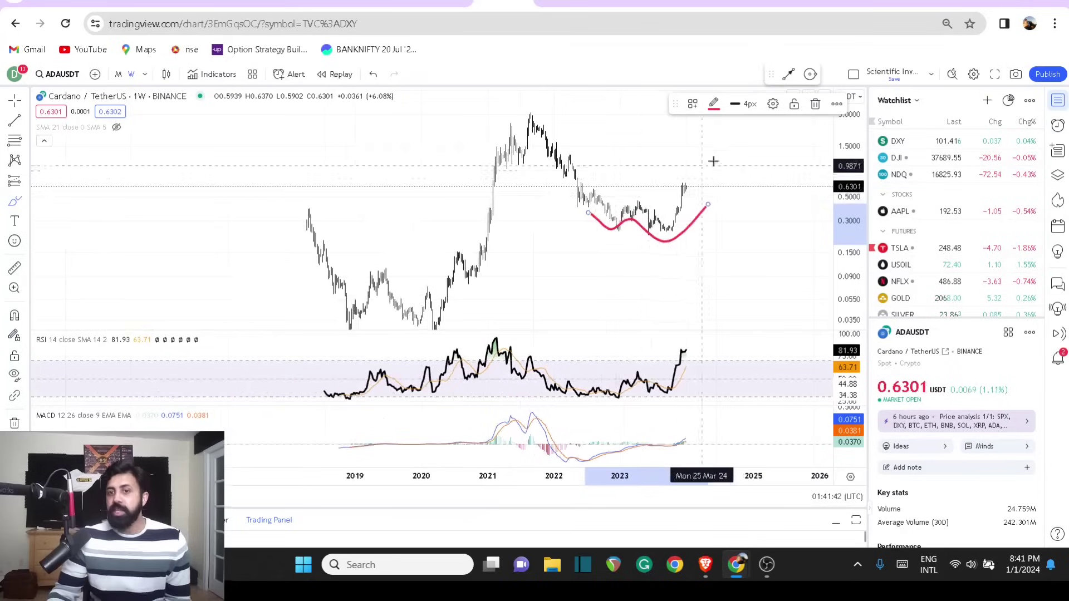
left_click_drag(851, 151, 850, 177)
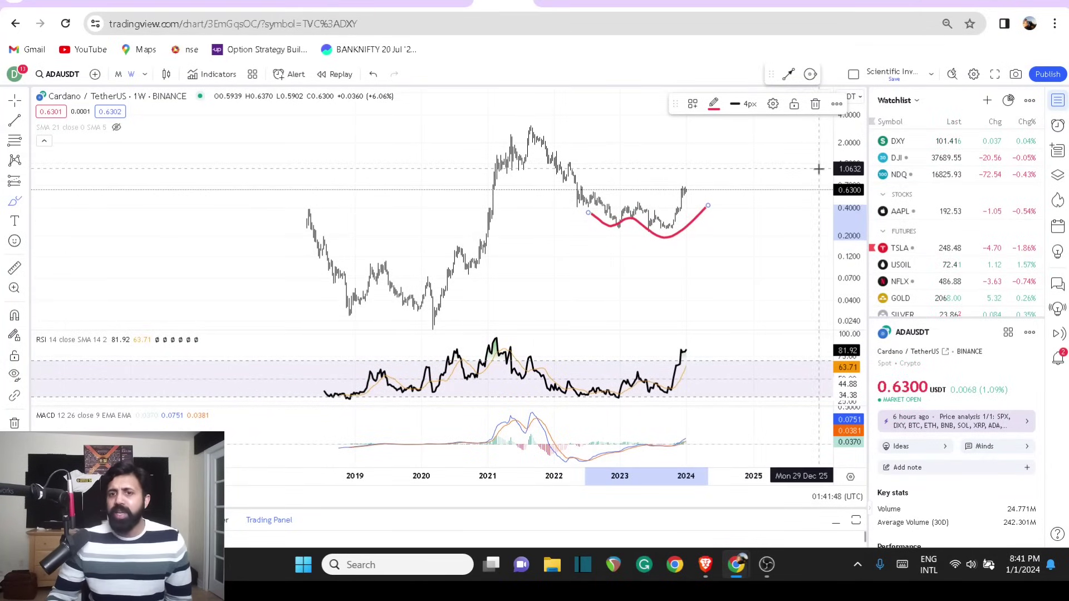
scroll(755, 255, "up", 2)
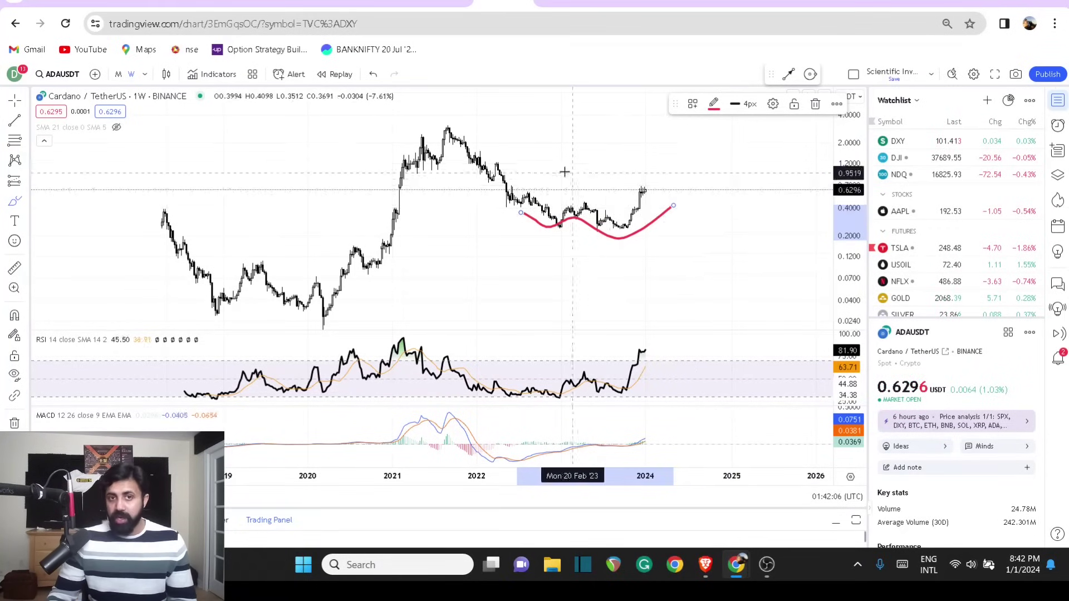
Switch the XRP chart to weekly (1W) candles
left_click(249, 3)
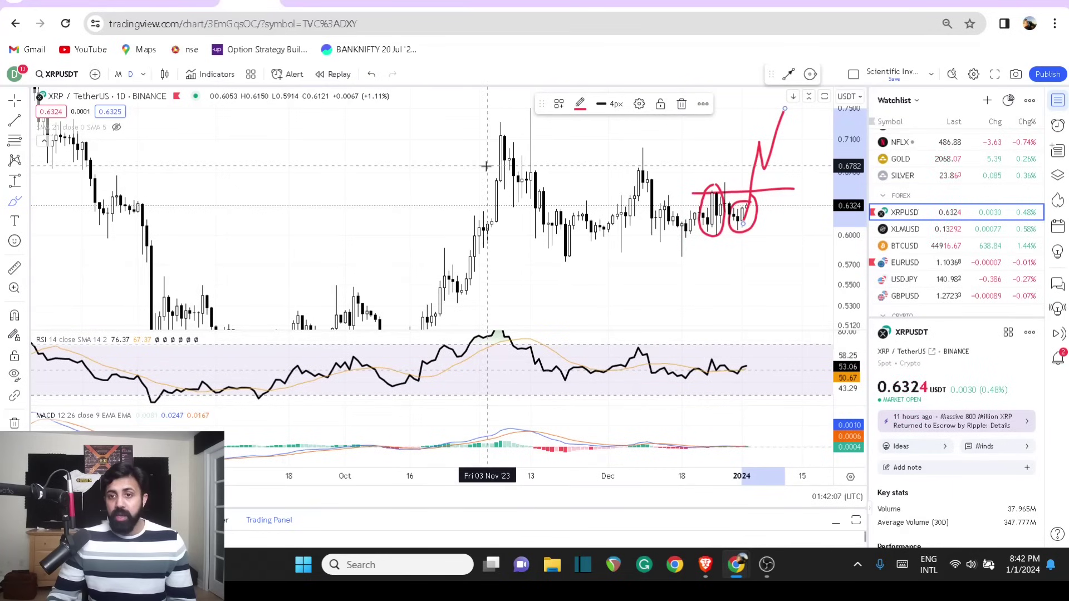
left_click(143, 74)
left_click(193, 350)
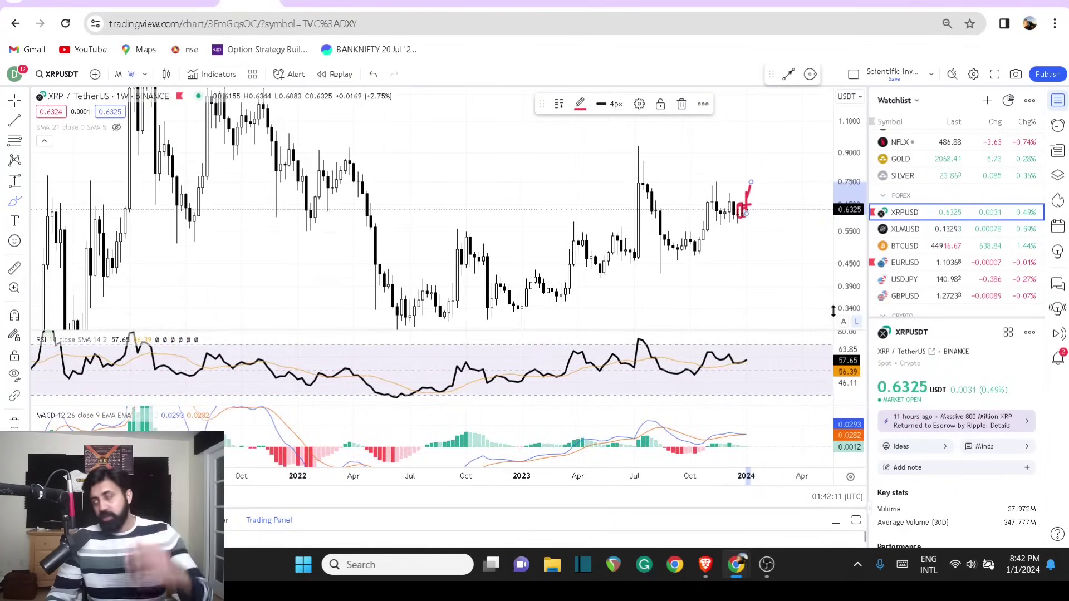
scroll(804, 296, "down", 5)
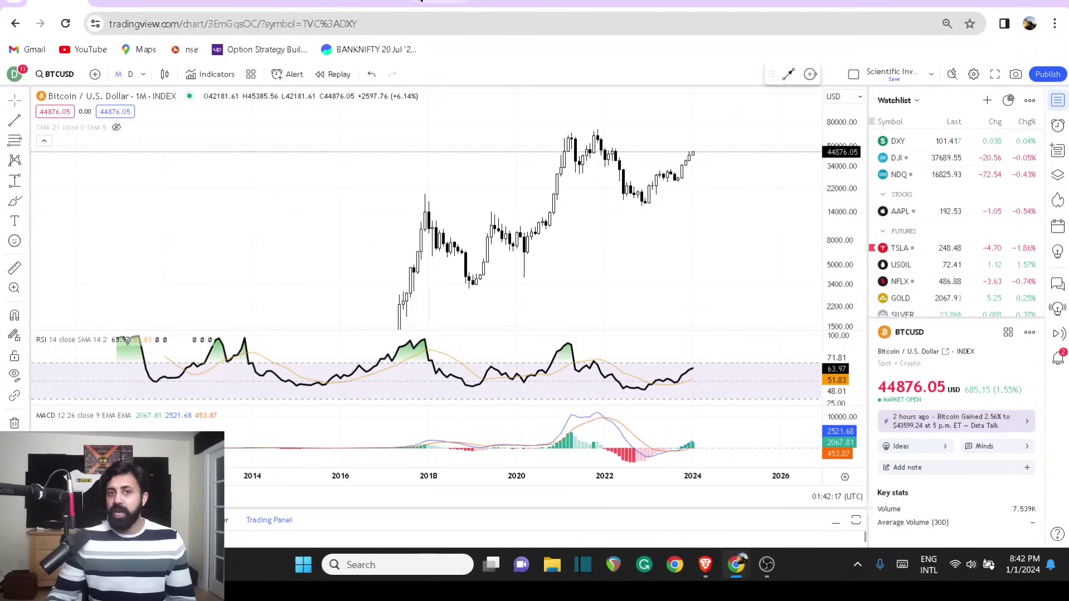
Bring up the TOTAL2 weekly chart and zoom out to show earlier history and range lines
left_click(433, 1)
scroll(557, 204, "up", 3)
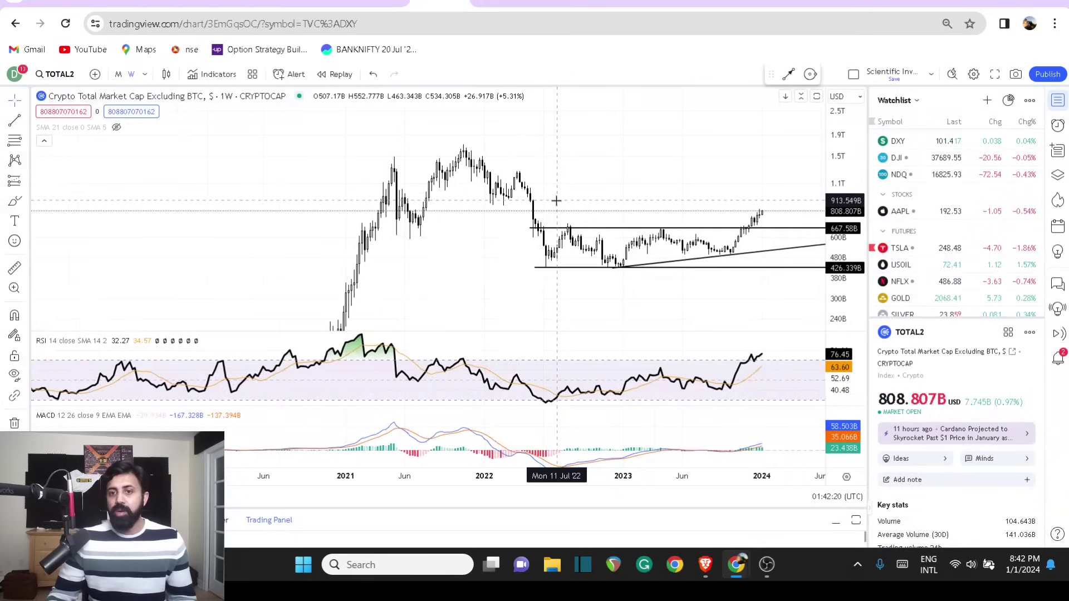
left_click_drag(406, 286, 474, 322)
scroll(474, 322, "down", 2)
scroll(474, 322, "down", 2)
left_click_drag(805, 265, 751, 246)
scroll(989, 234, "down", 3)
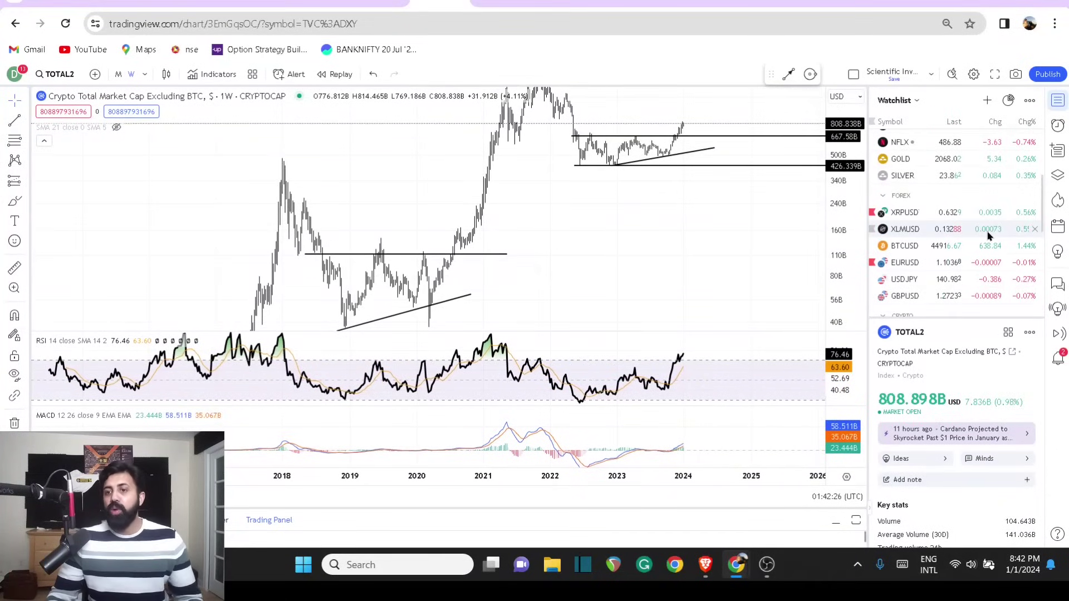
Open the XLM chart, view it monthly then weekly, and enlarge the MACD pane
left_click(988, 233)
scroll(640, 203, "up", 3)
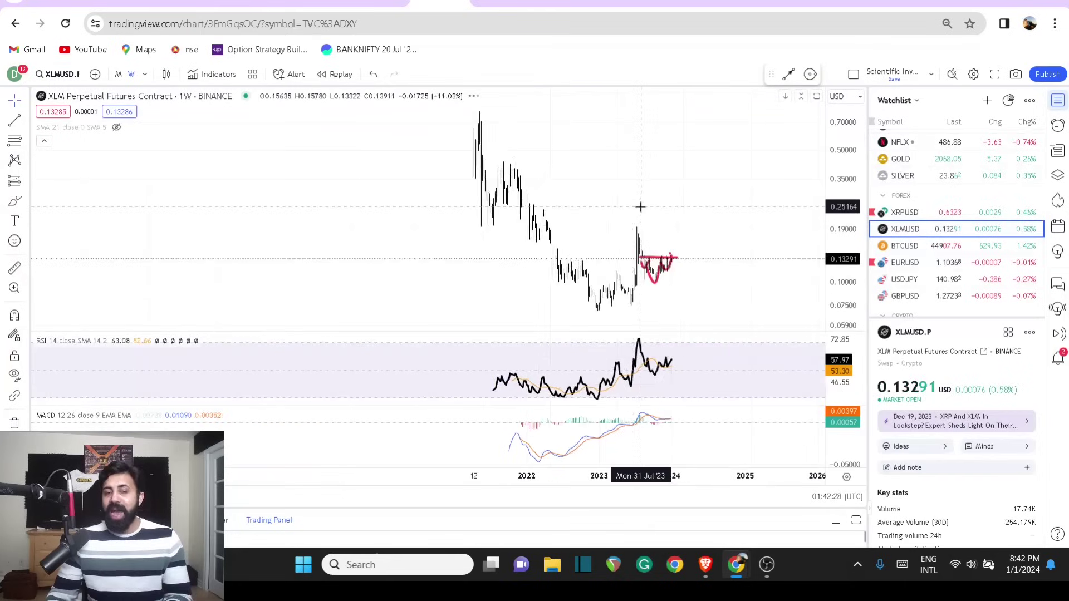
scroll(630, 217, "up", 2)
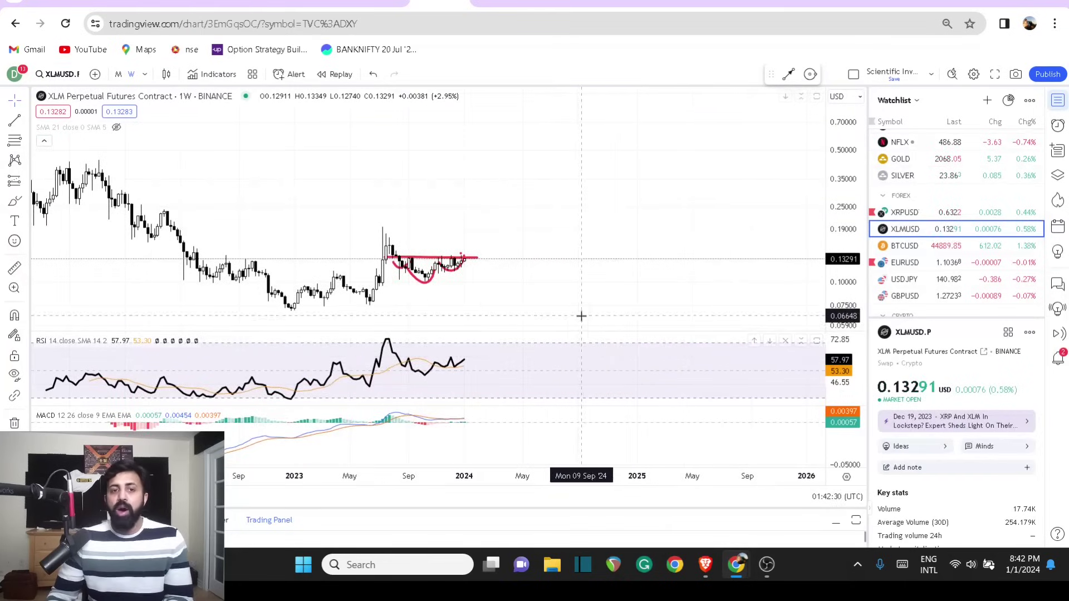
scroll(612, 322, "down", 3)
left_click(118, 74)
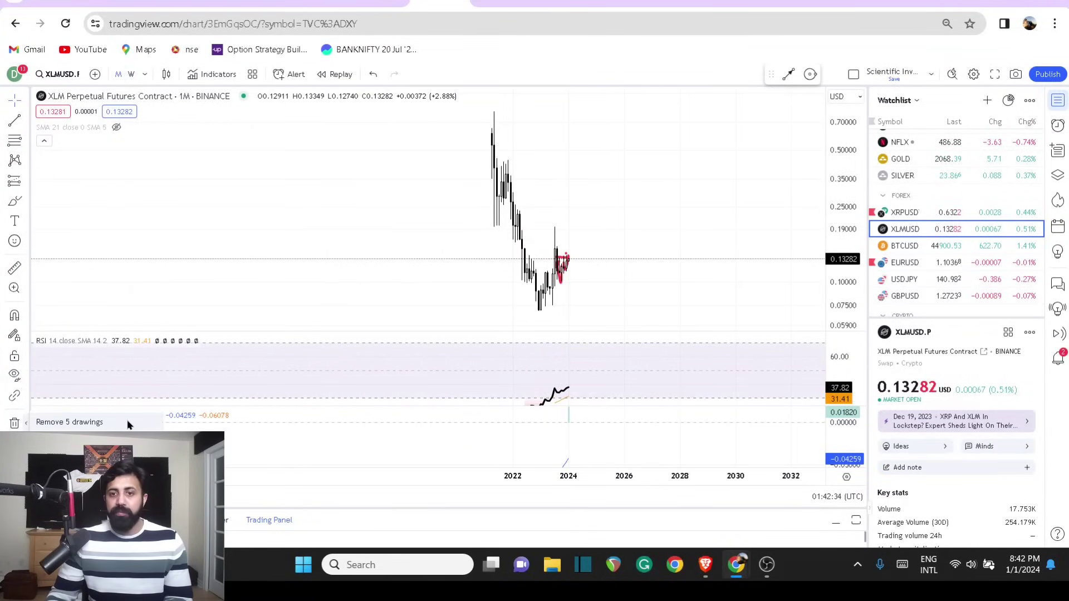
scroll(727, 203, "up", 2)
left_click_drag(592, 284, 723, 362)
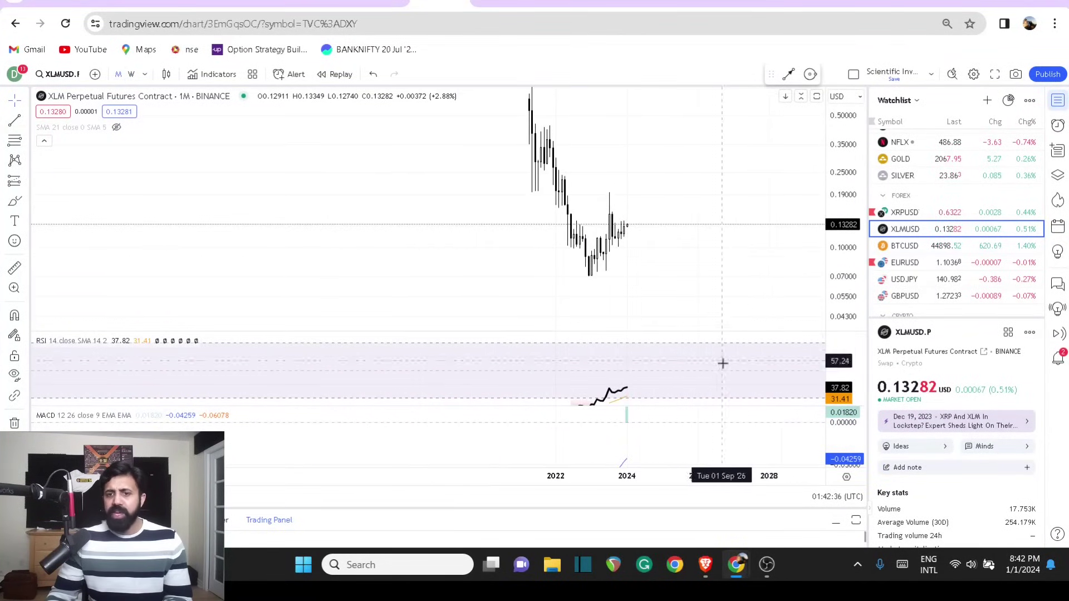
scroll(639, 299, "up", 3)
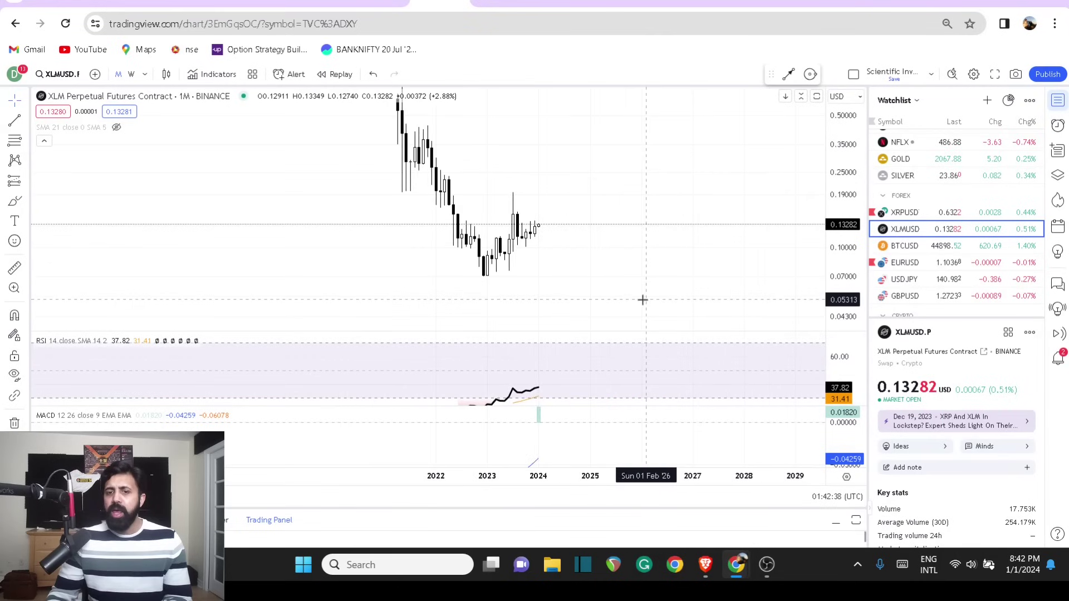
left_click(131, 74)
scroll(720, 296, "down", 1)
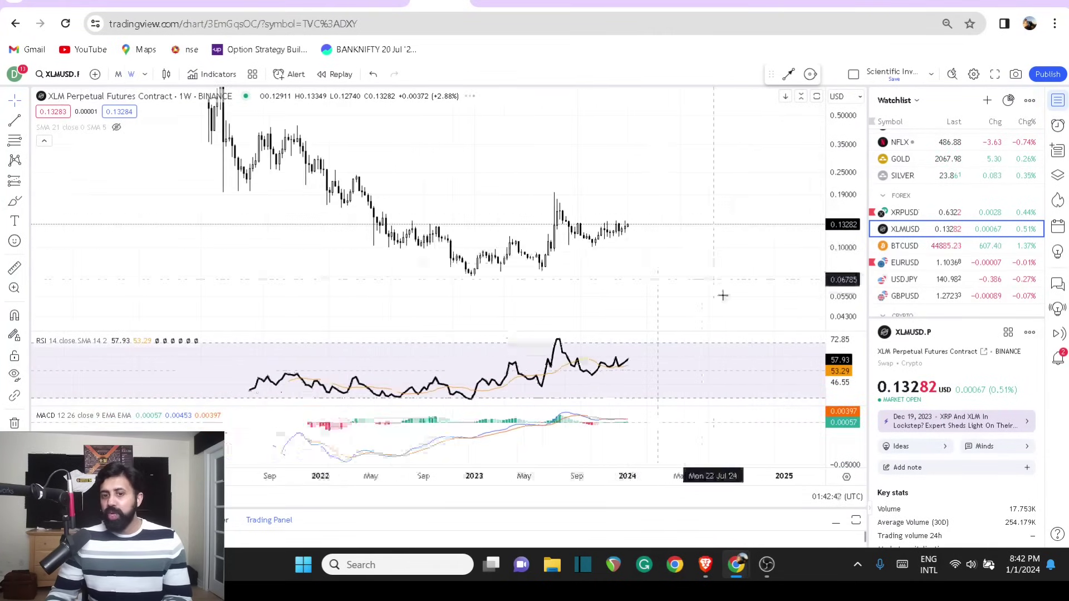
left_click_drag(783, 406, 770, 358)
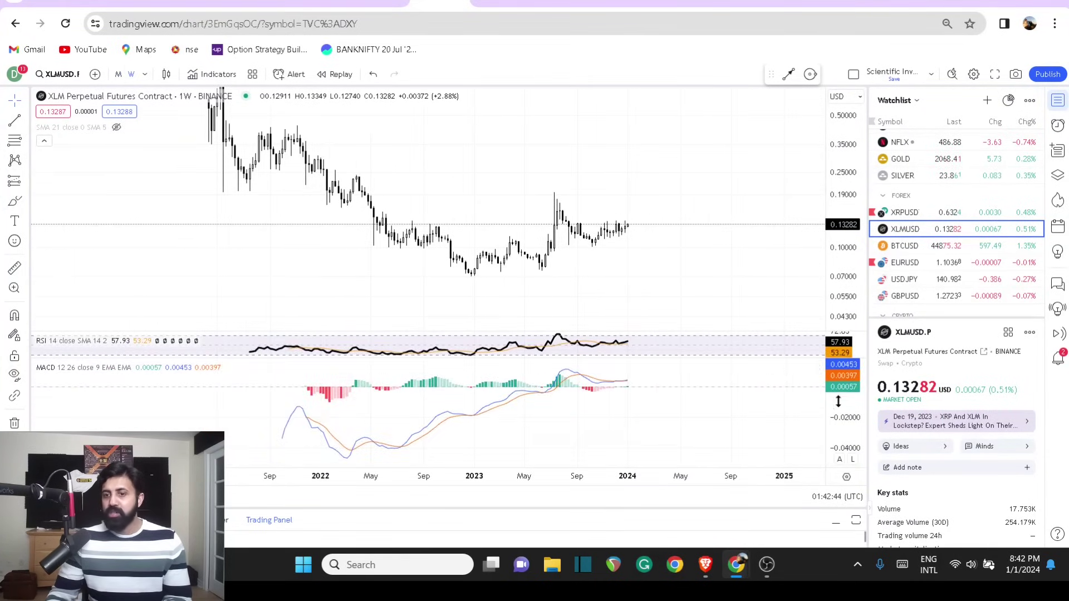
left_click_drag(723, 389, 673, 448)
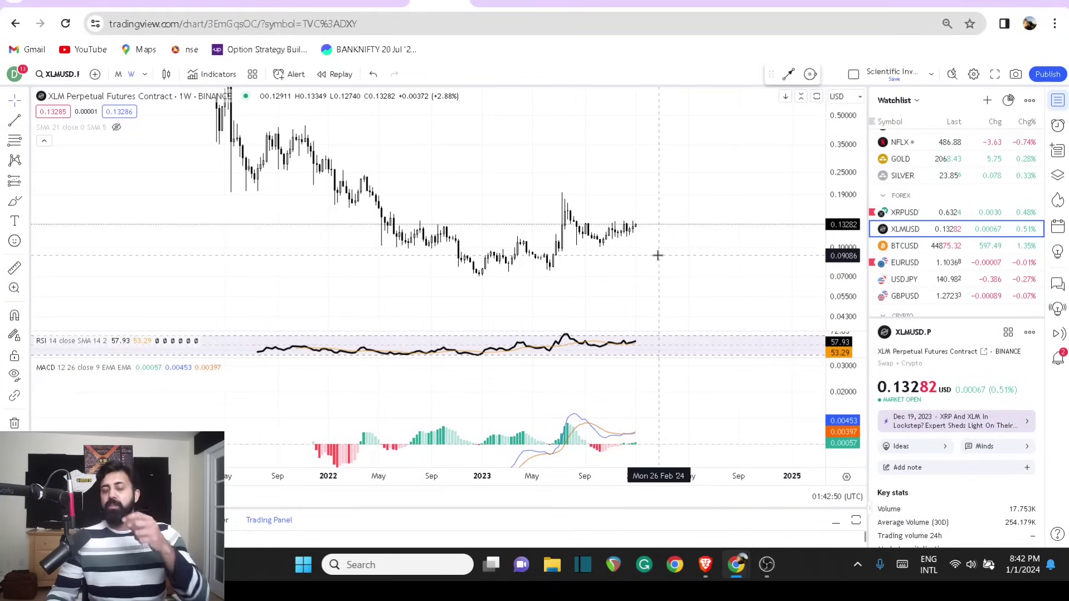
Switch to 4-hour candles, make the RSI pane much taller and widen its scale to 20–100
left_click(143, 75)
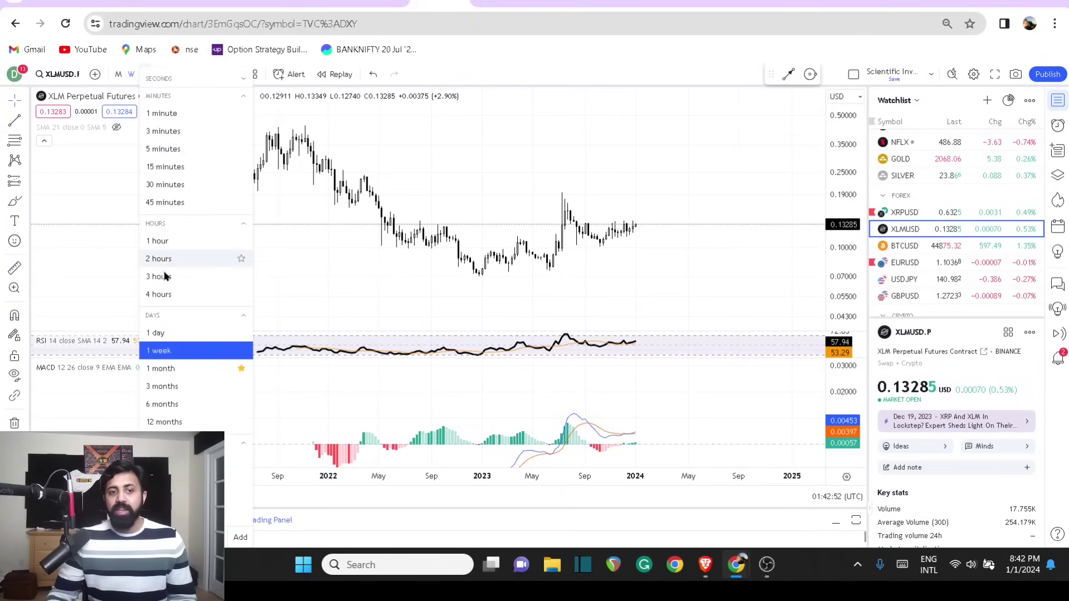
left_click(178, 293)
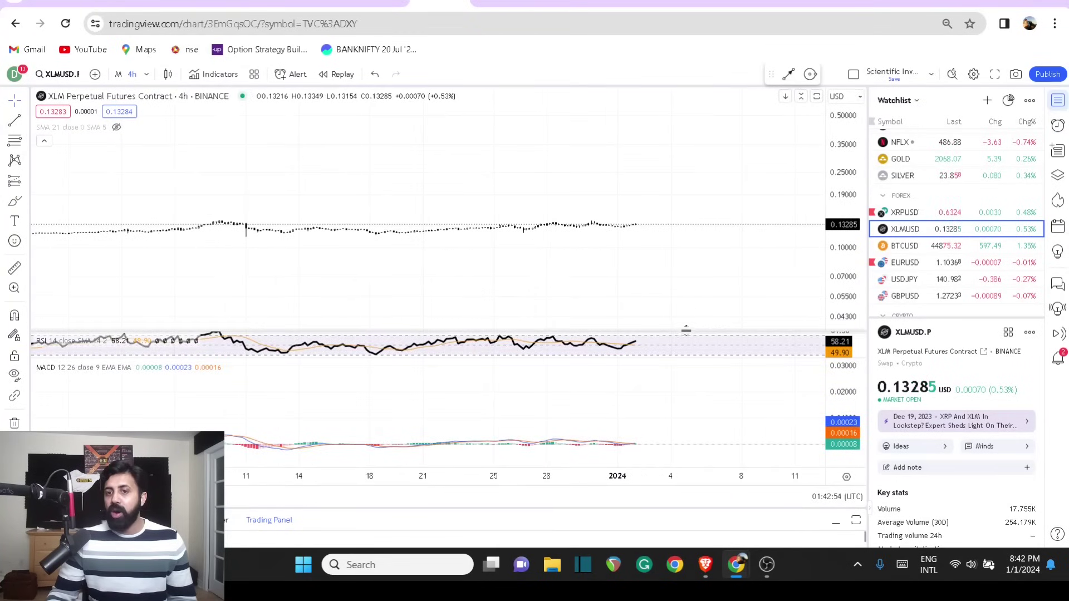
left_click_drag(687, 329, 686, 228)
scroll(706, 291, "down", 2)
left_click_drag(840, 277, 840, 309)
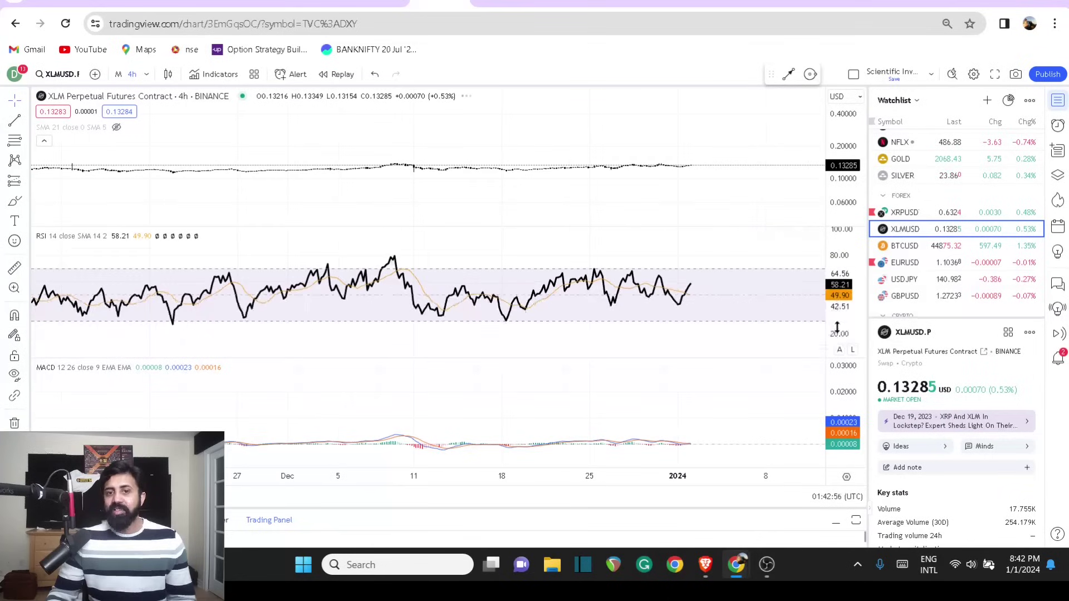
left_click_drag(848, 201, 747, 207)
Change XLM to daily candles and squeeze the price scale to fit the candles
left_click(146, 75)
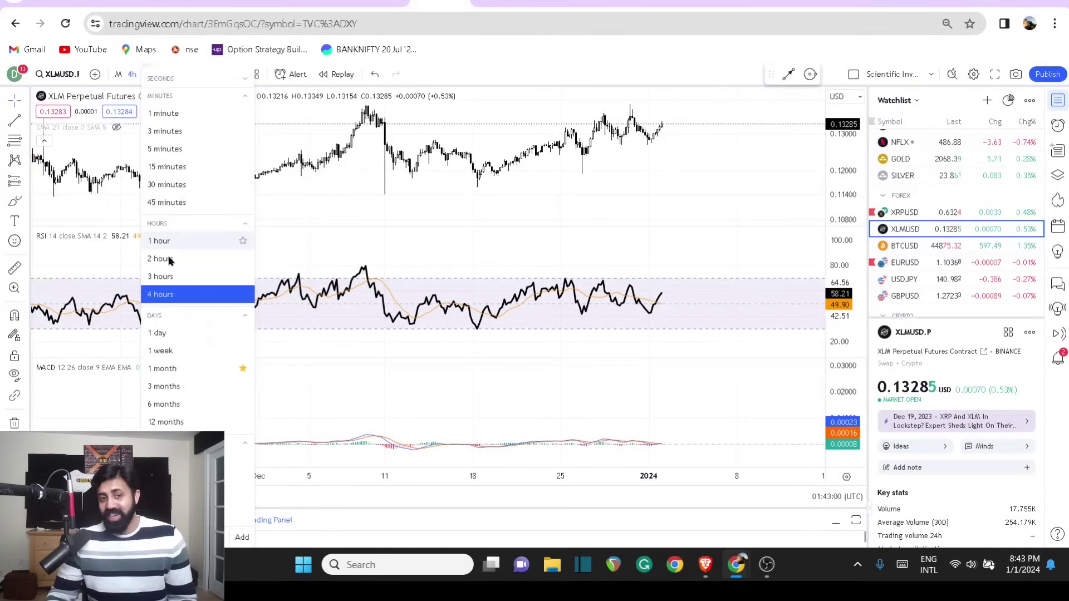
left_click(182, 335)
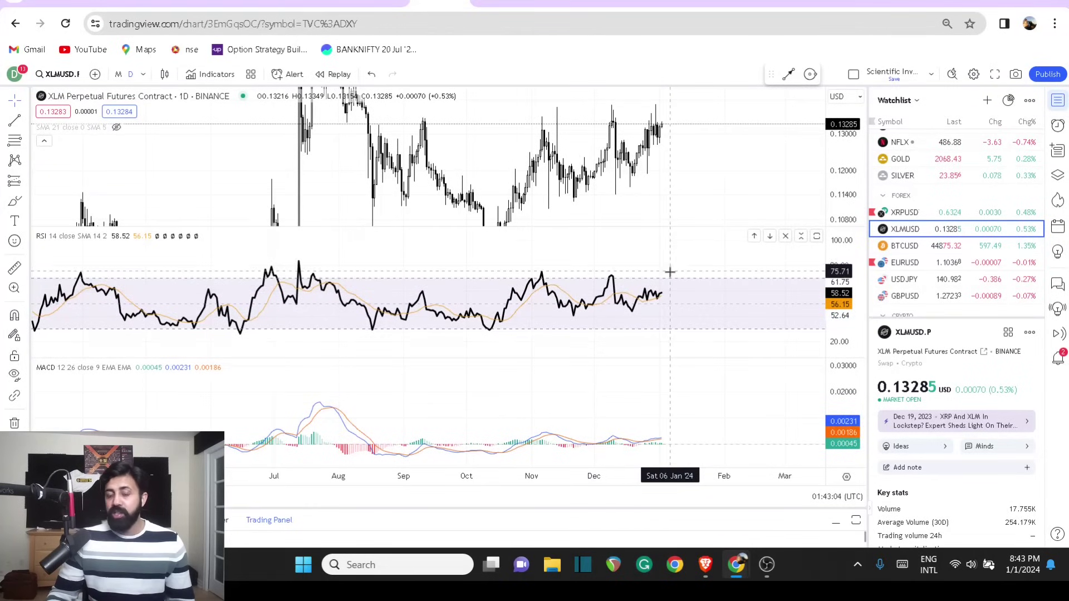
scroll(670, 272, "down", 5)
left_click_drag(830, 167, 824, 223)
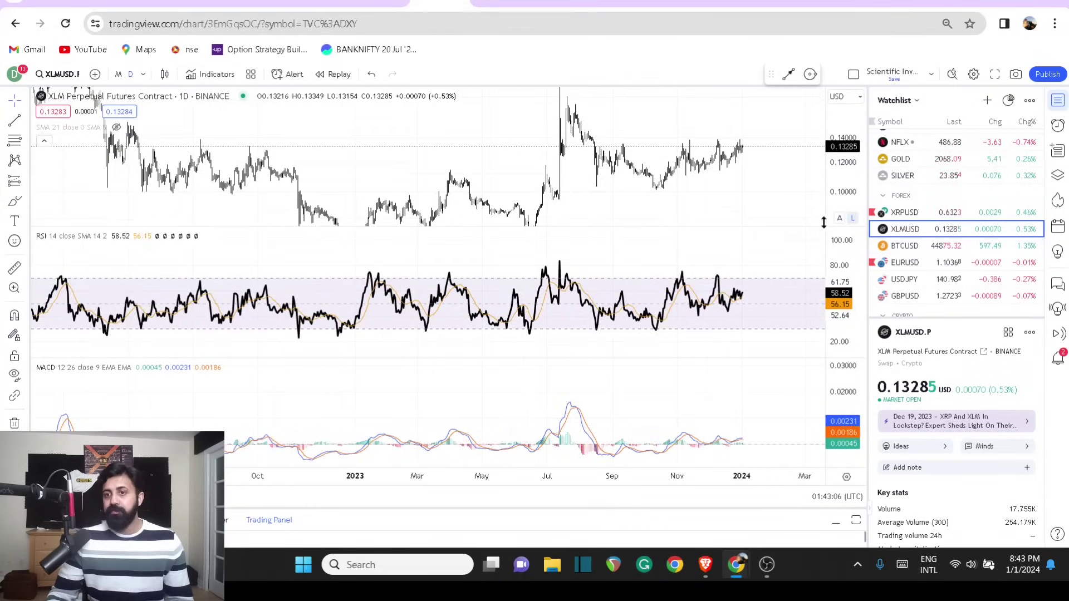
Sort Coinpaprika's coin list by 24h change, highest first, and page to the next 100 coins
left_click(705, 565)
key("ctrl+Tab")
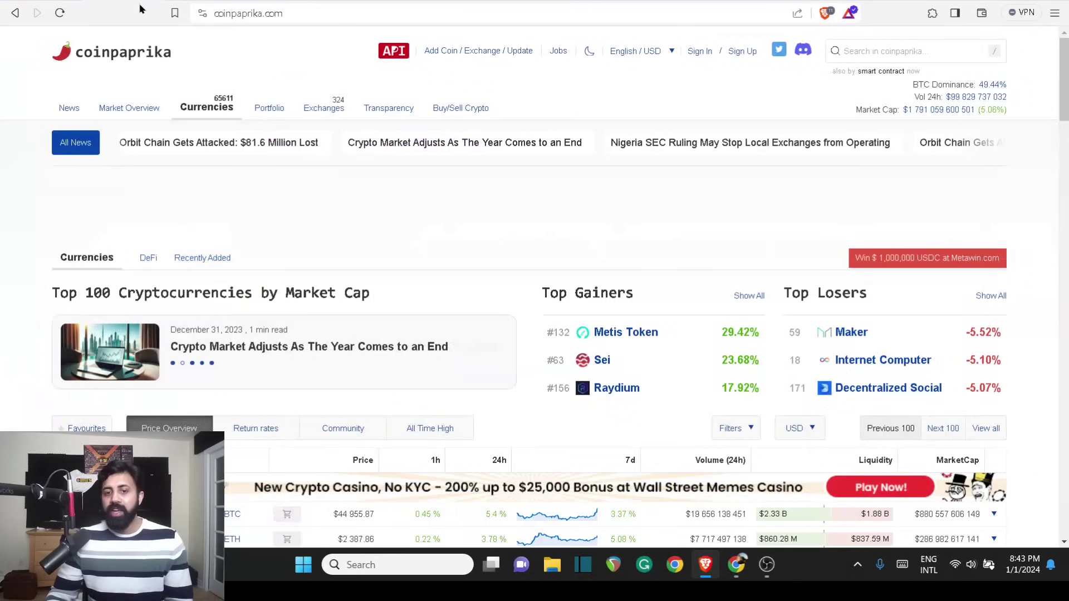
scroll(442, 217, "down", 3)
scroll(445, 216, "down", 1)
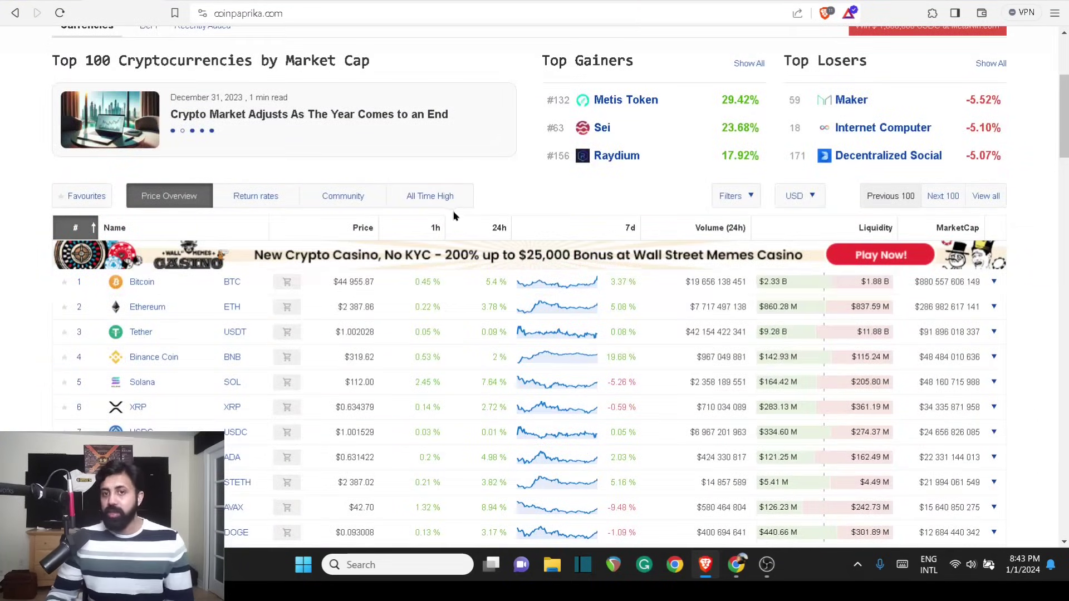
left_click(492, 228)
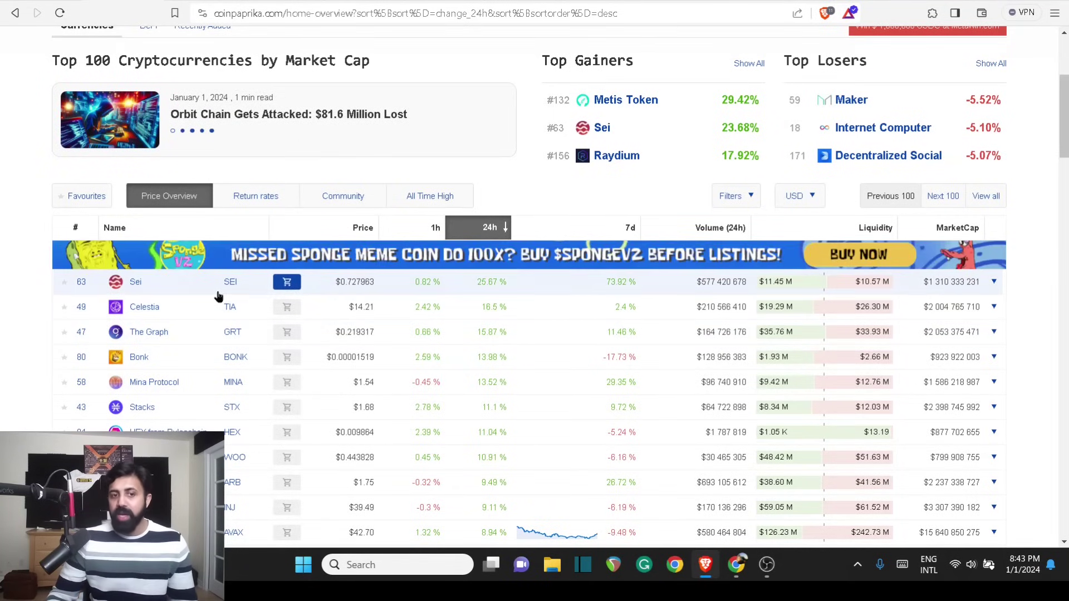
left_click(952, 196)
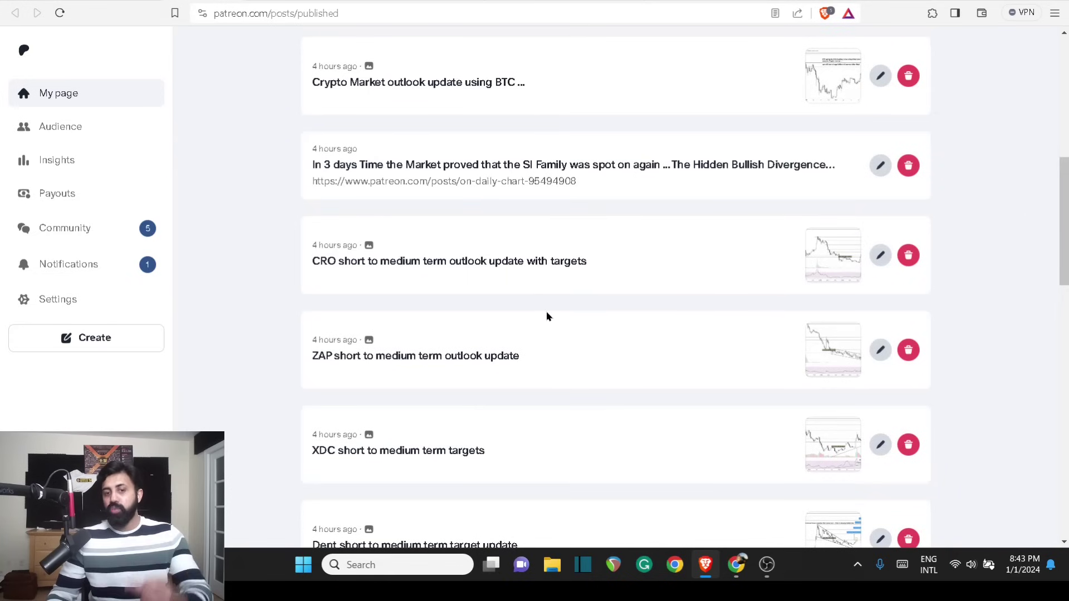
scroll(548, 316, "down", 4)
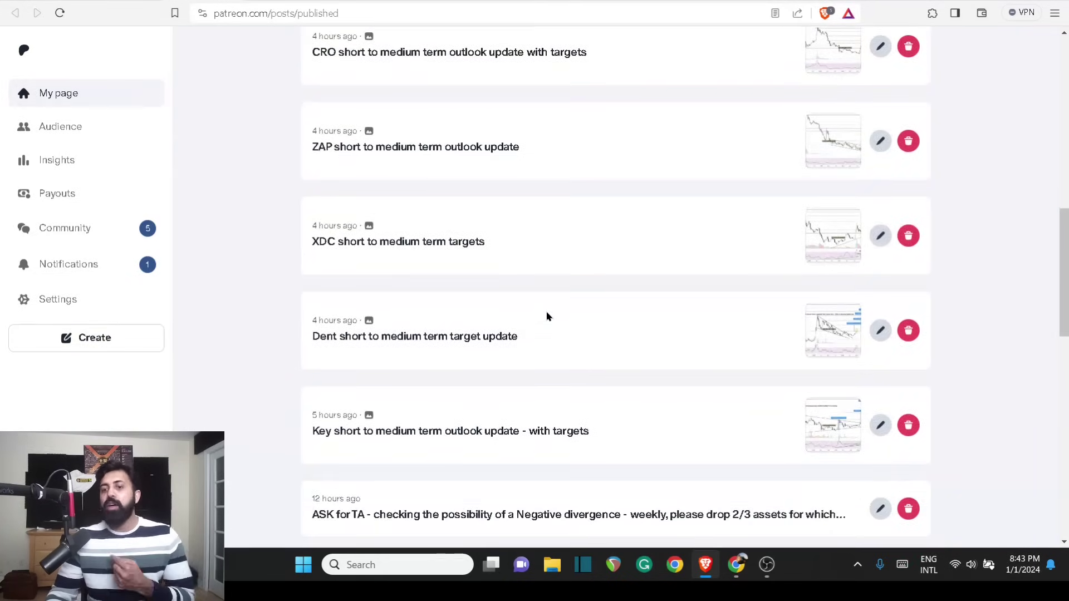
scroll(548, 317, "down", 1)
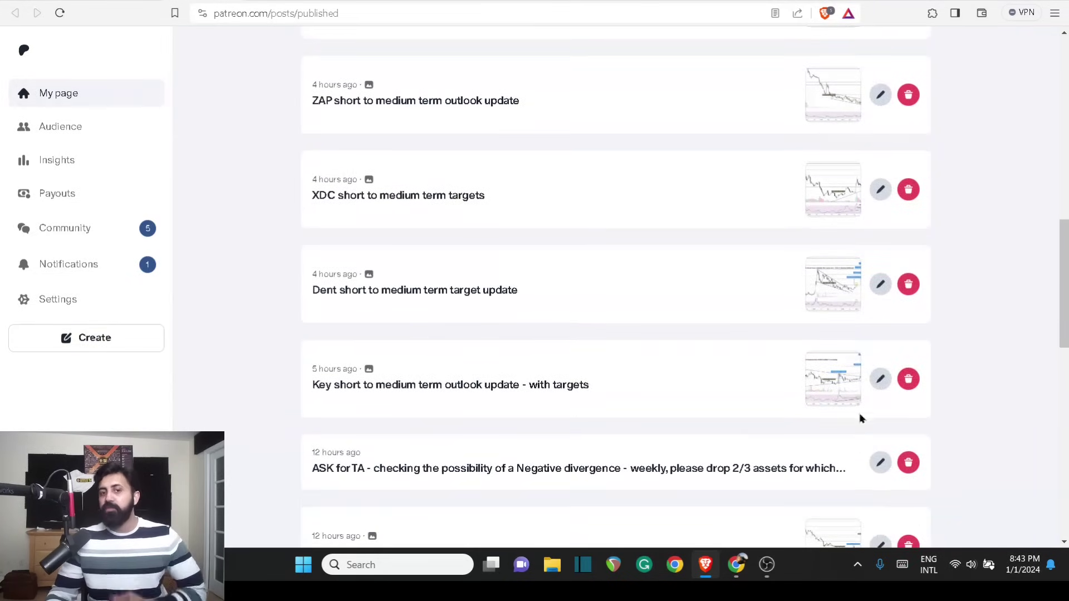
left_click(399, 8)
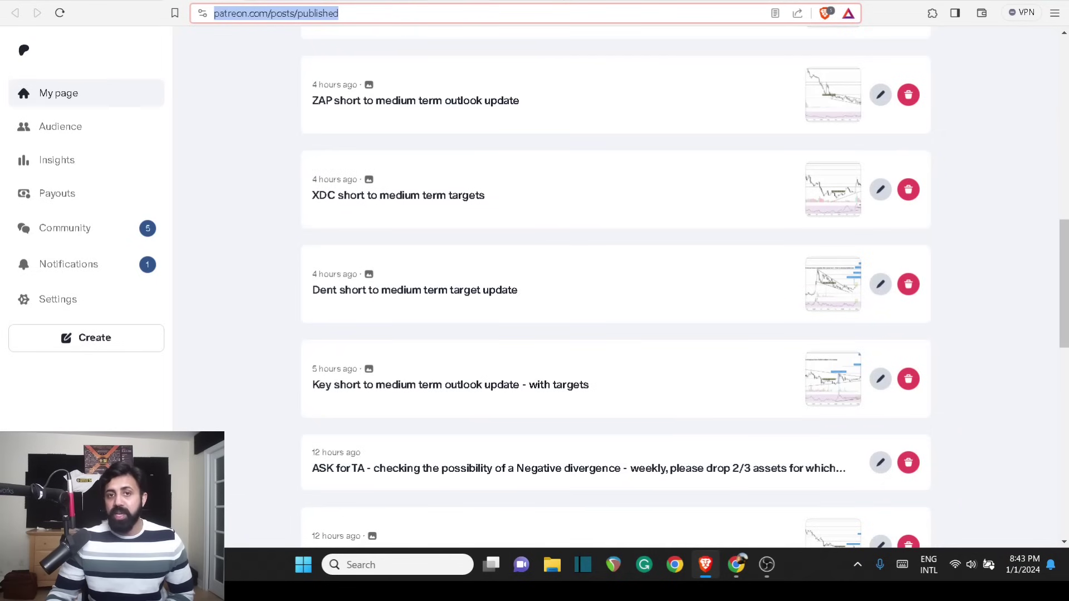
type("patreon.com/posts/btc-short-term-95332541")
key("Return")
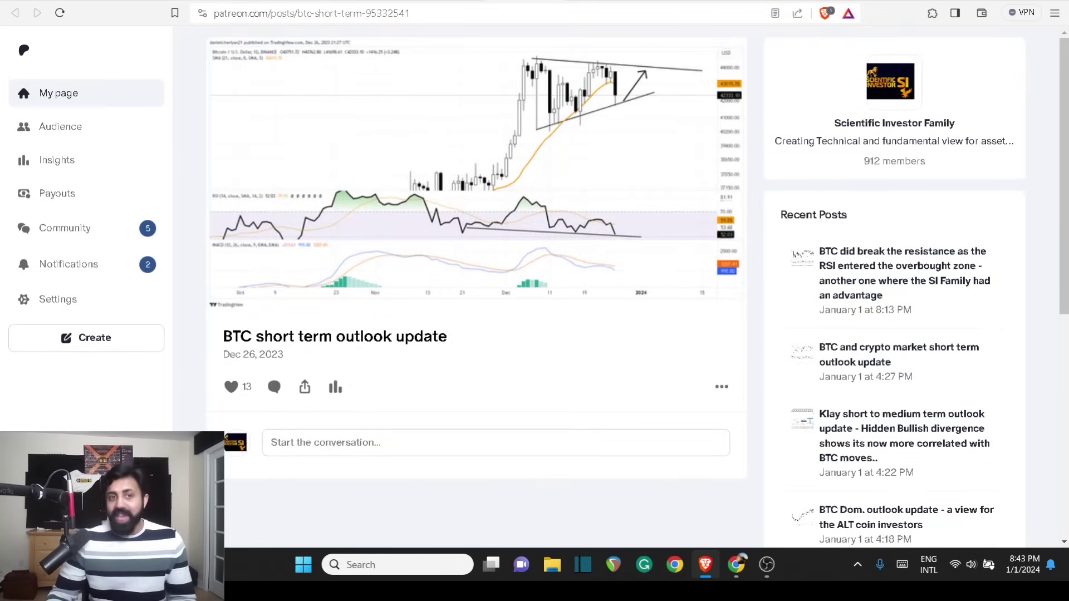
key("alt+Left")
left_click(256, 16)
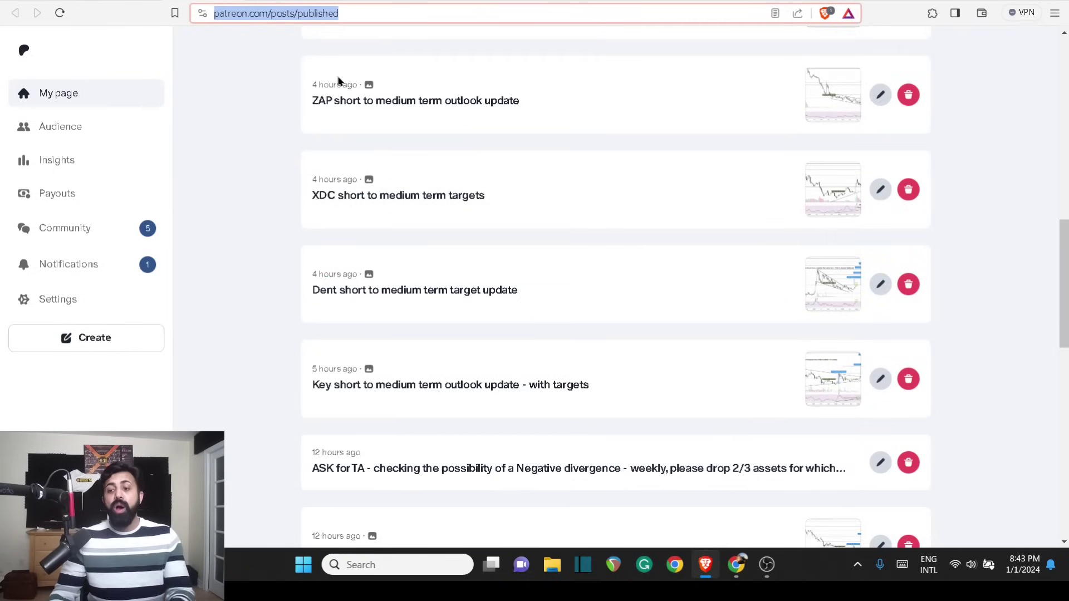
mouse_move(739, 585)
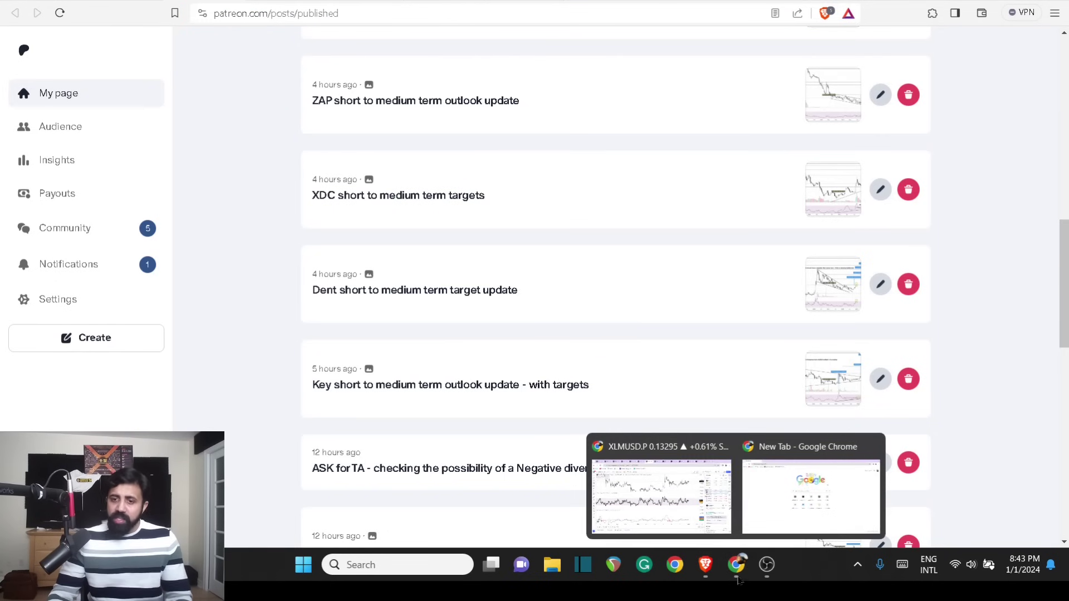
Open BTCUSD daily from the watchlist, maximize its price pane over RSI and MACD, and zoom in
left_click(657, 501)
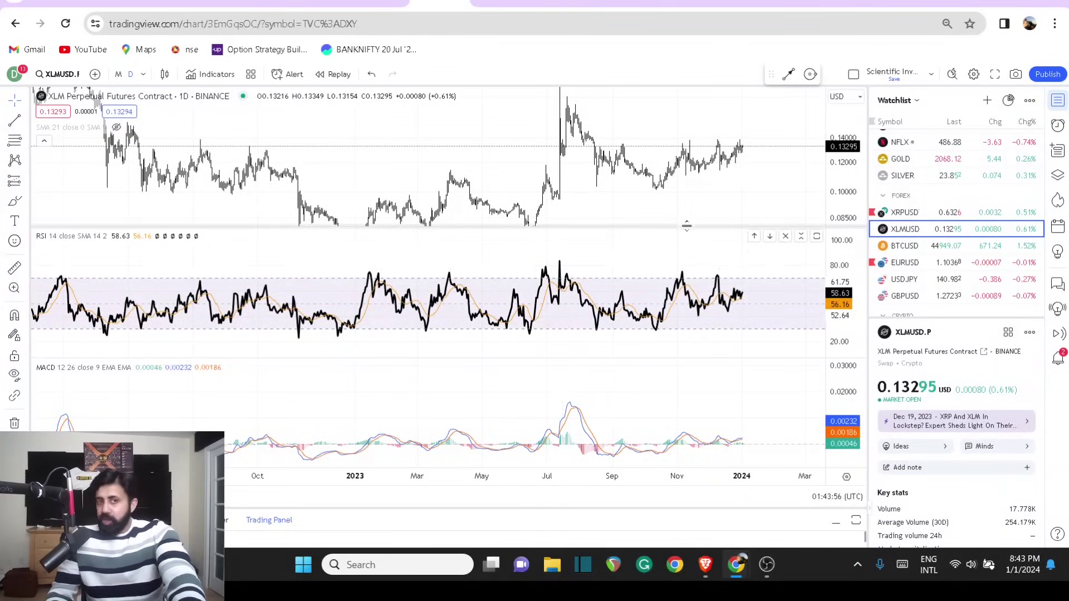
left_click(922, 250)
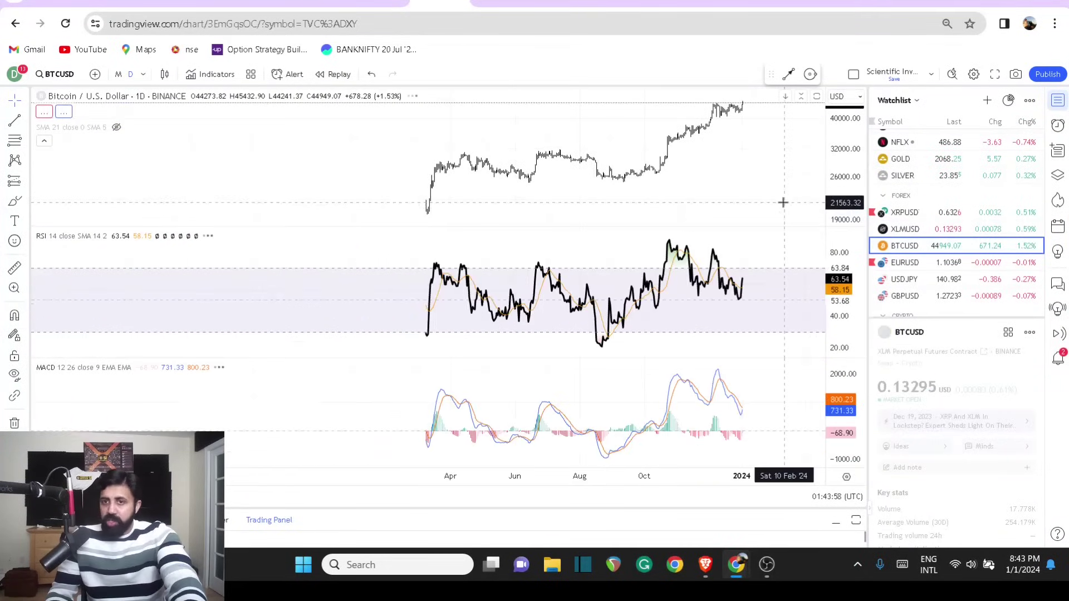
double_click(626, 166)
scroll(644, 167, "up", 5)
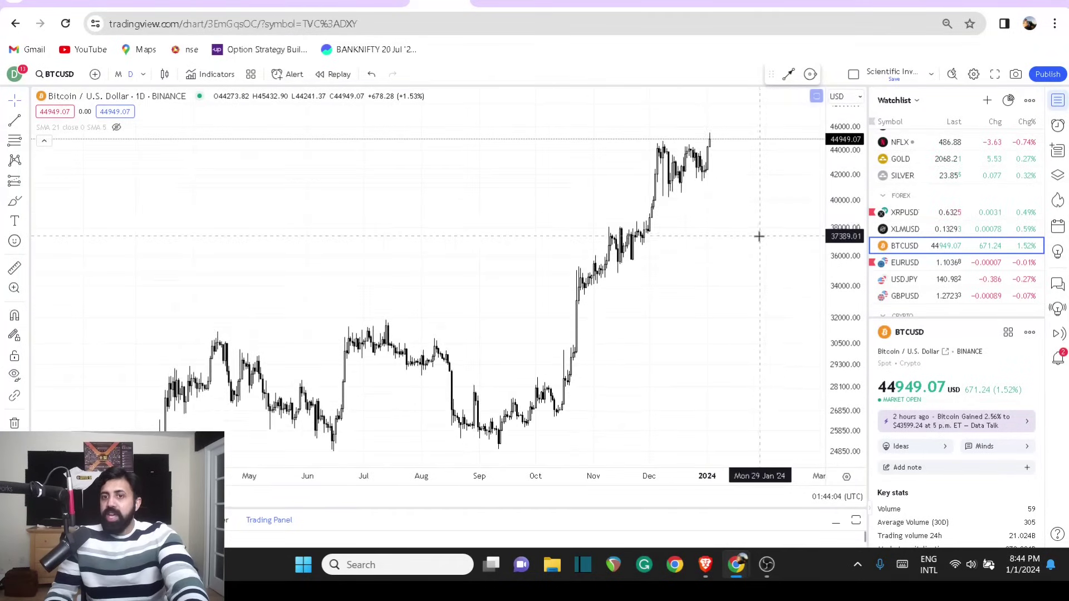
scroll(760, 233, "up", 3)
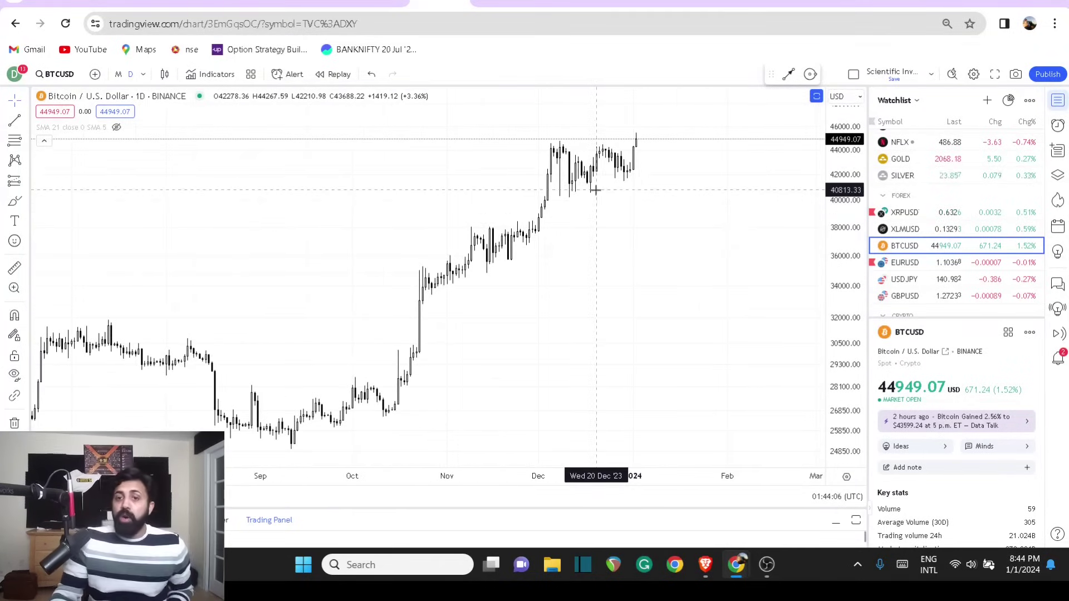
Draw horizontal ray levels near 44270 and at 31147.14 on the daily Bitcoin chart
left_click(26, 122)
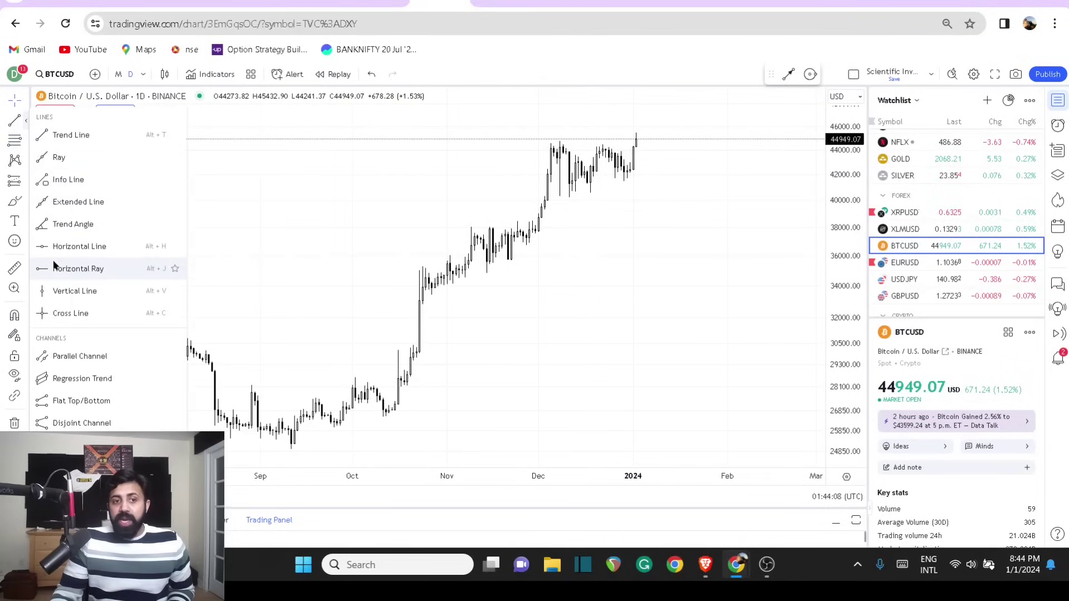
left_click(84, 268)
left_click(526, 145)
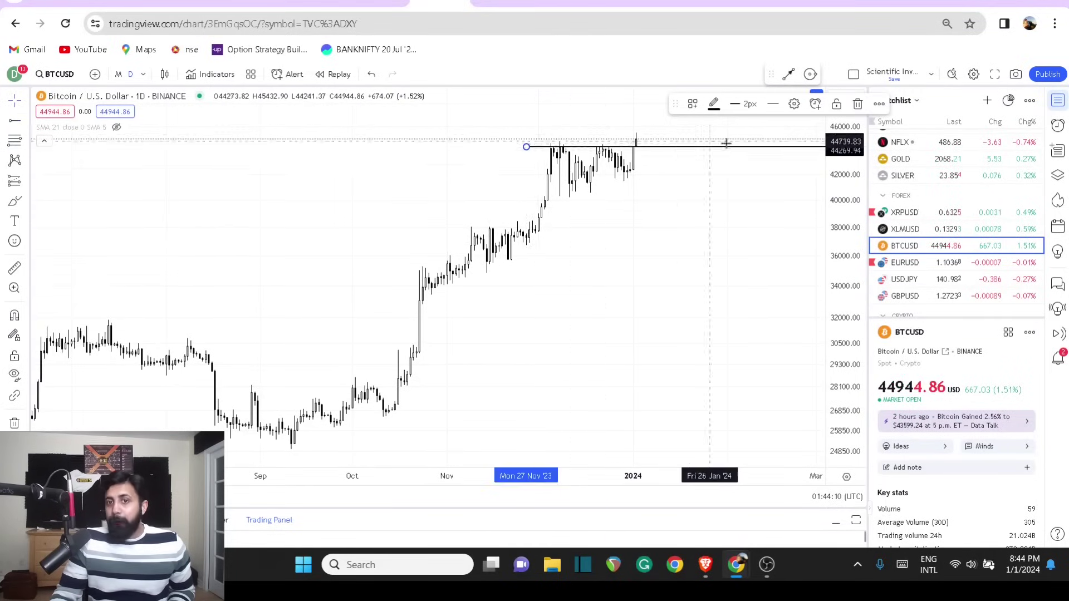
scroll(732, 278, "down", 2)
scroll(731, 288, "down", 3)
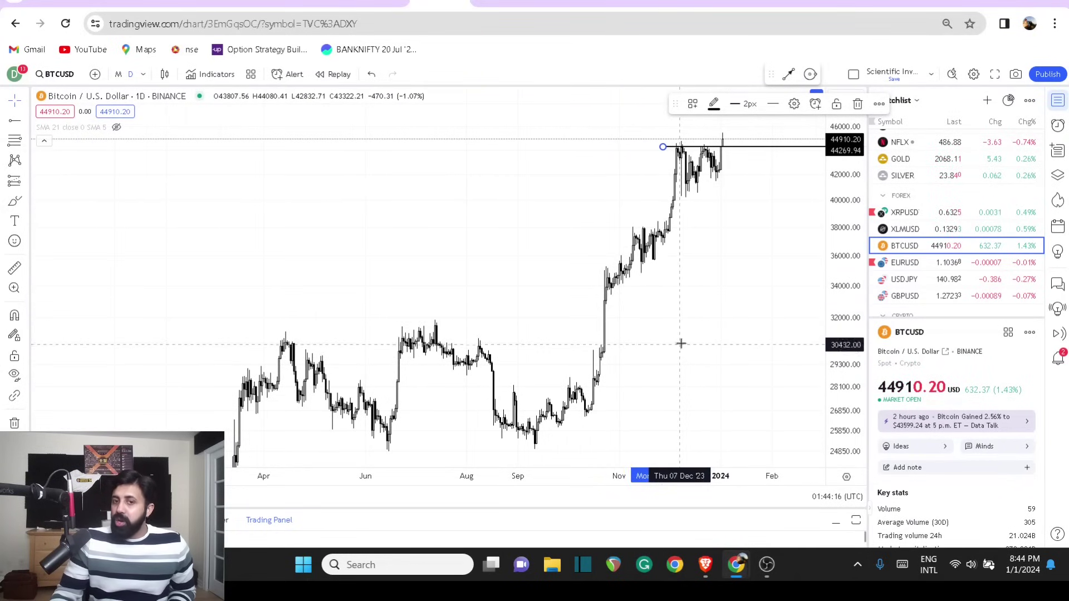
left_click(10, 123)
left_click(245, 333)
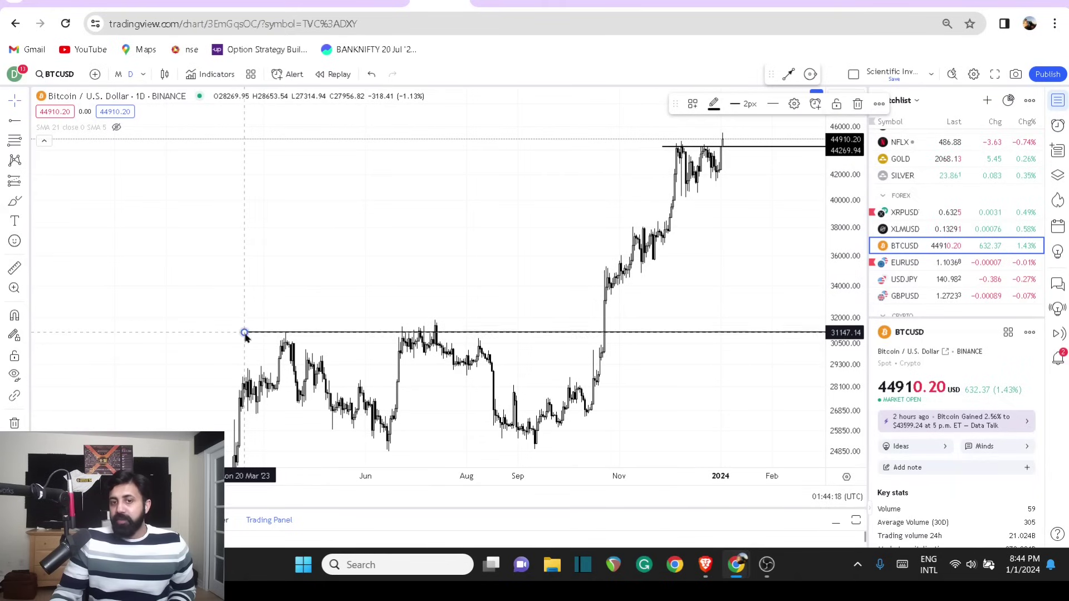
Frame the 2023 prices and brush a red circle around the March breakout at 25173.97
scroll(626, 362, "up", 3)
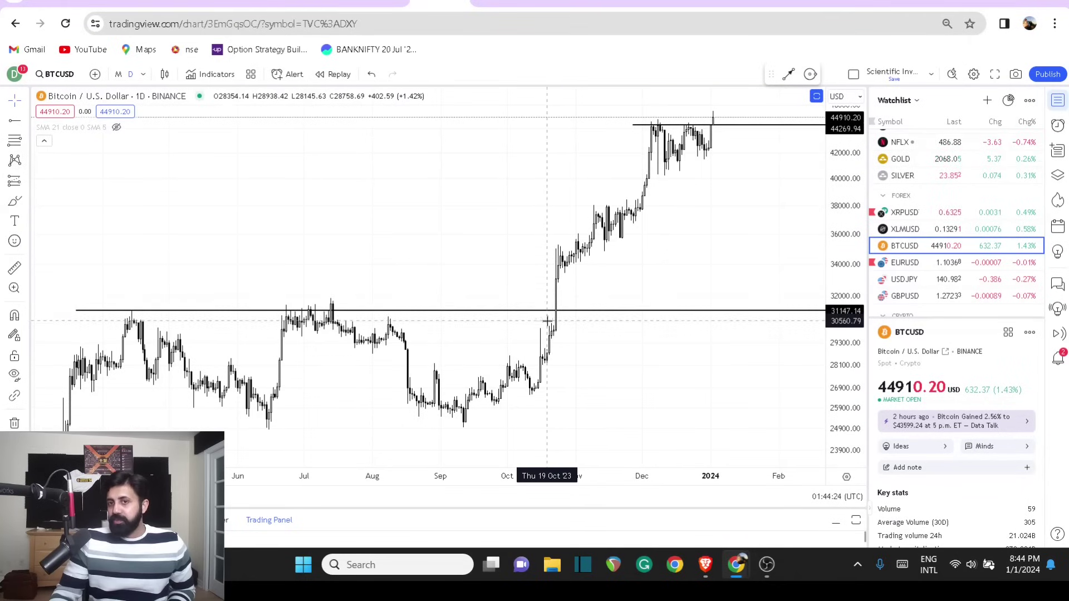
scroll(549, 238, "down", 6)
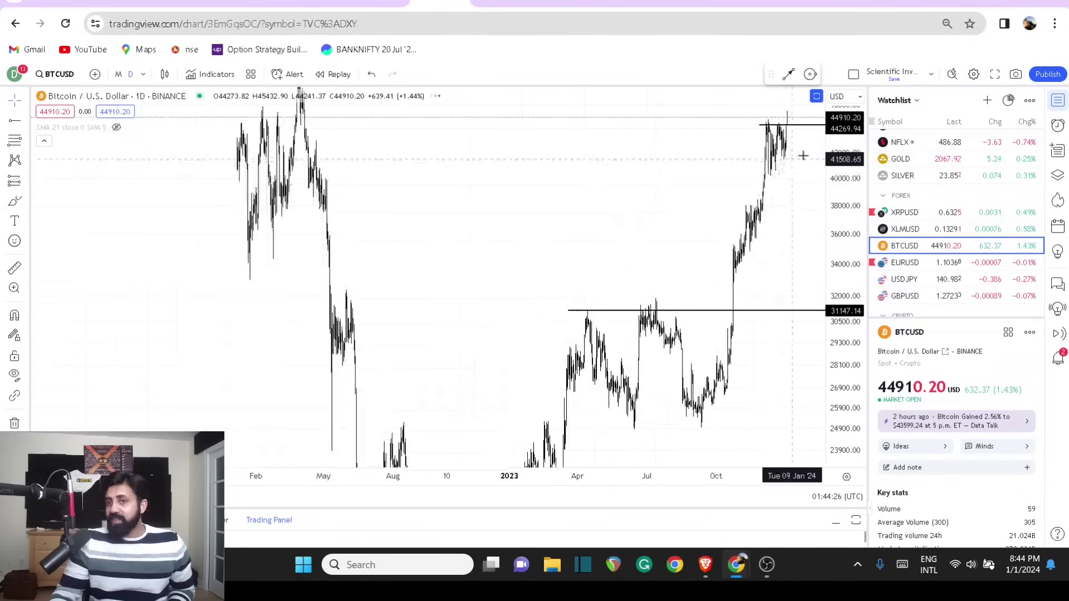
left_click_drag(787, 377, 737, 308)
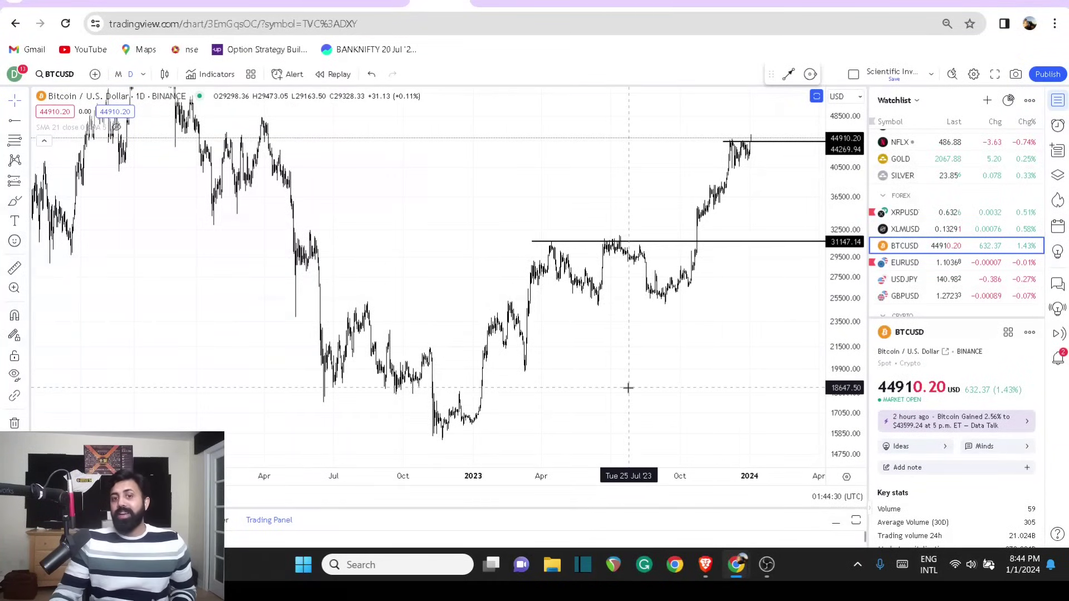
scroll(334, 267, "up", 1)
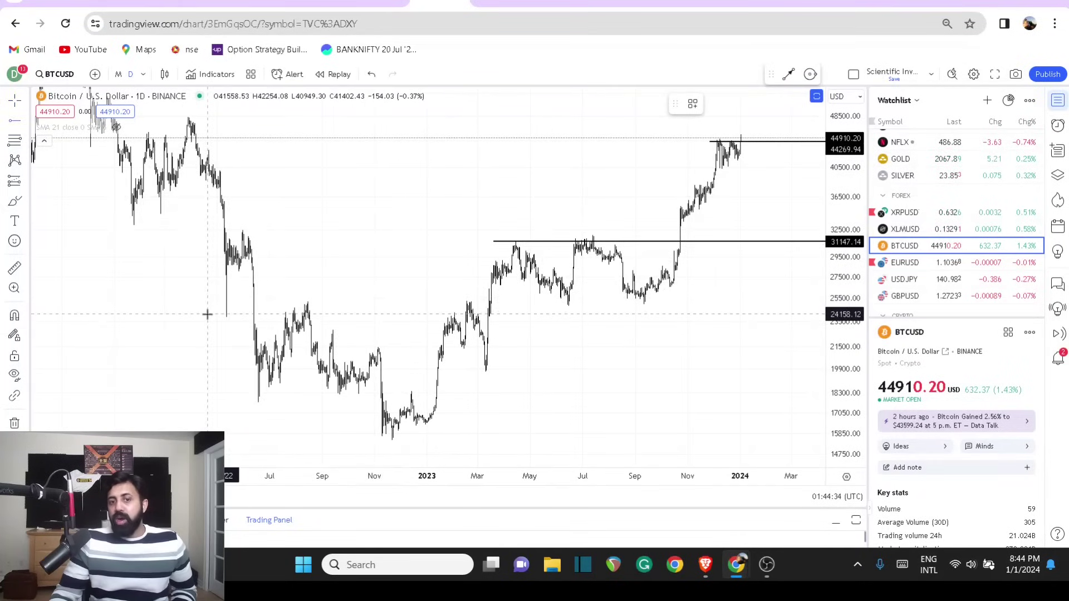
scroll(513, 351, "up", 3)
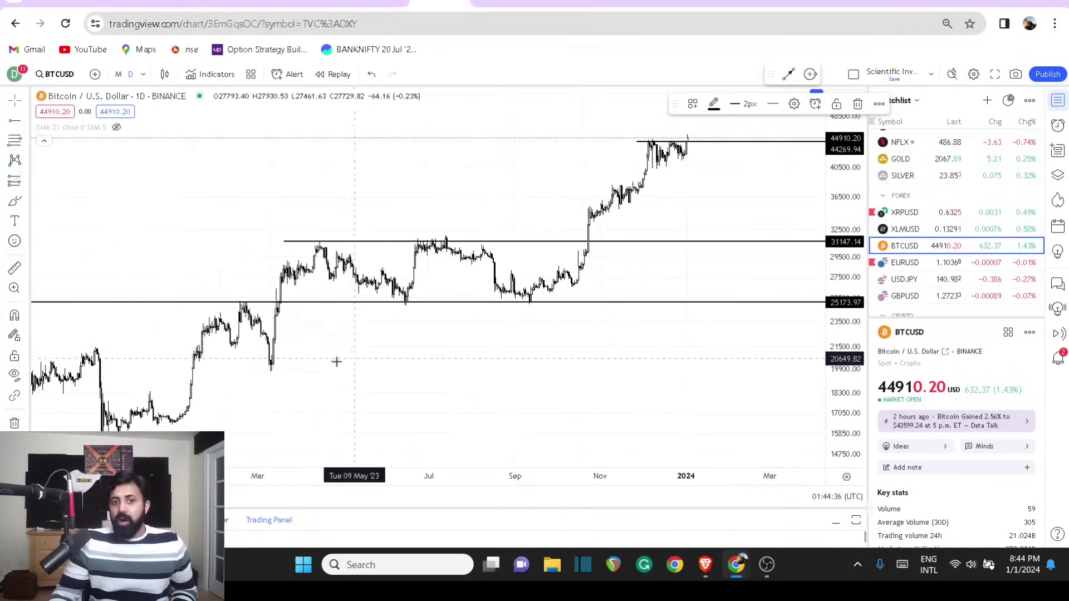
left_click_drag(337, 361, 755, 342)
scroll(755, 345, "up", 3)
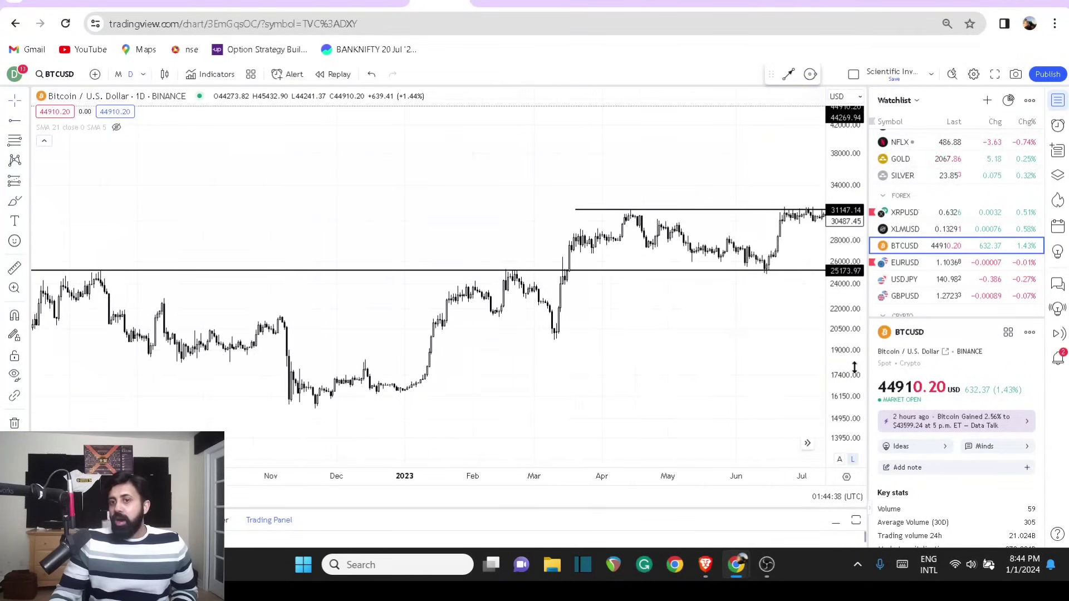
scroll(781, 337, "up", 2)
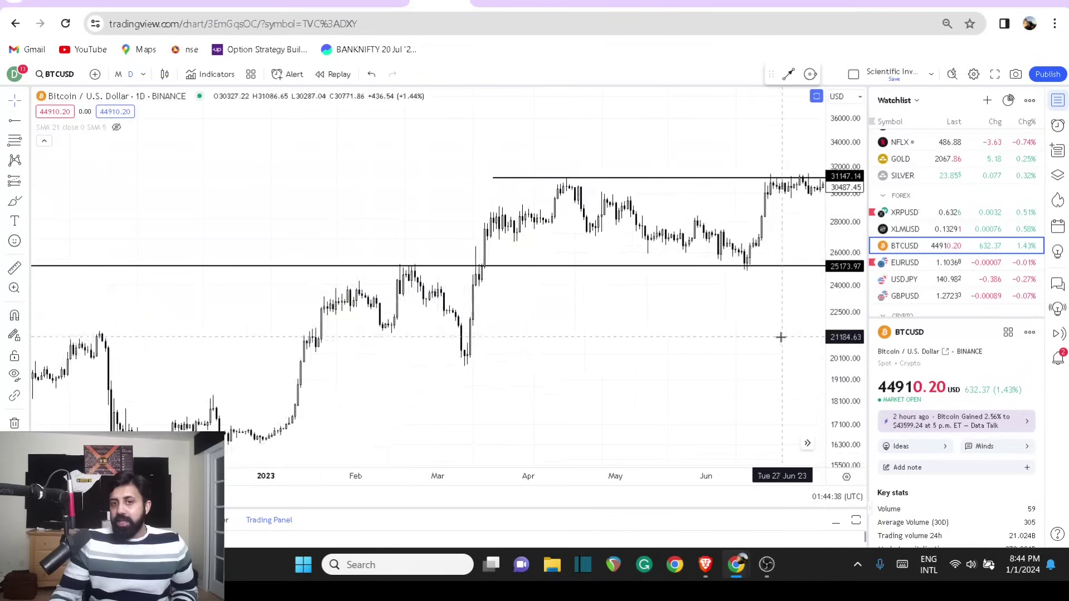
left_click(15, 201)
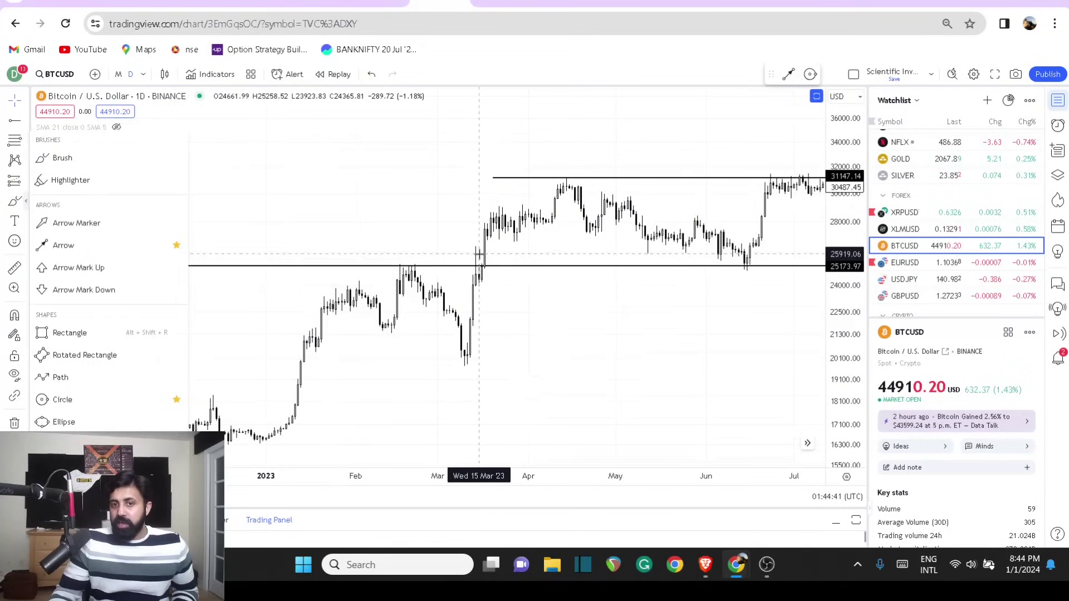
left_click(72, 159)
mouse_move(500, 252)
left_mouse_down()
mouse_move(465, 255)
mouse_move(474, 289)
mouse_move(498, 253)
left_mouse_up()
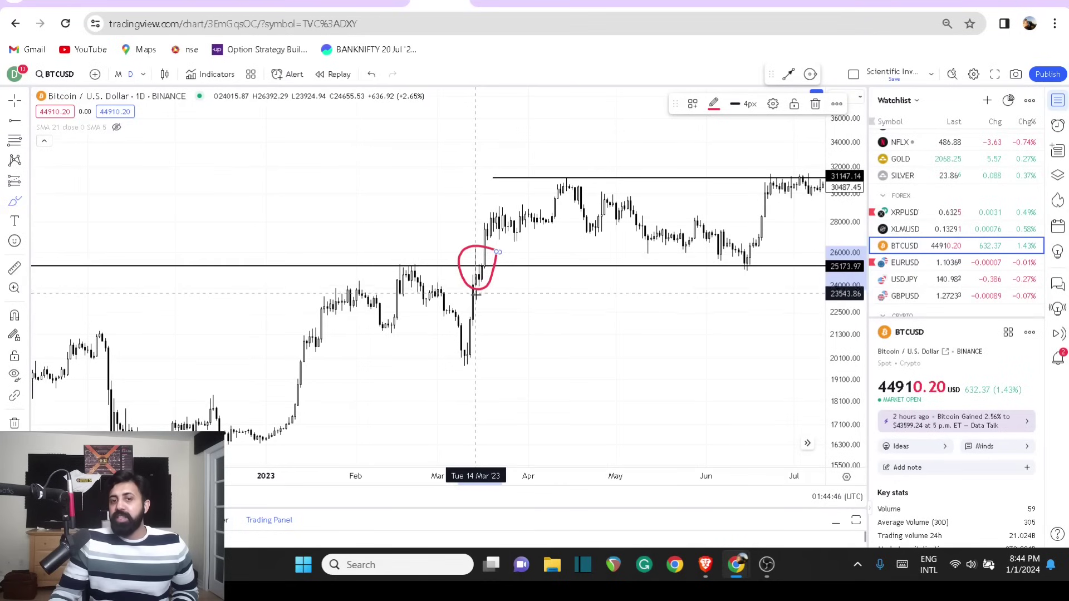
scroll(479, 278, "down", 4)
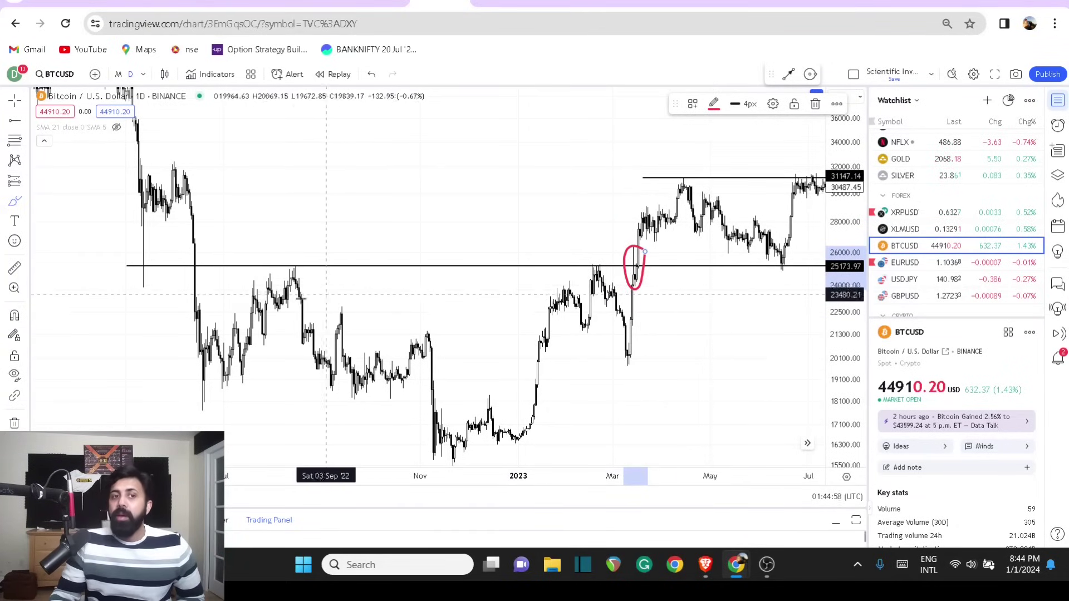
scroll(167, 234, "down", 2)
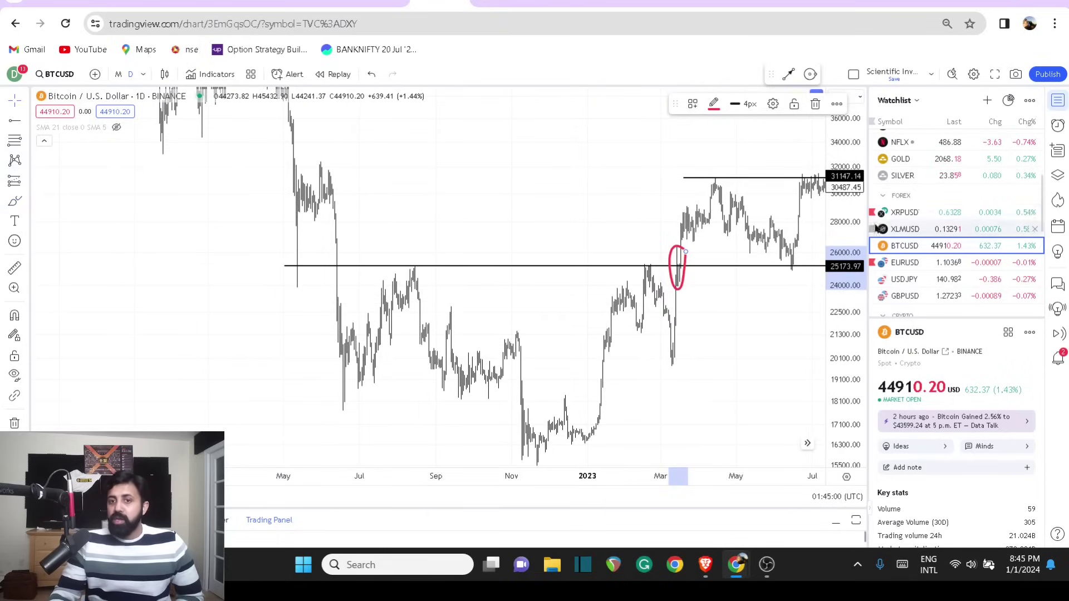
Switch Bitcoin to 1-week candles and frame the 2021 highs through the 2024 move
left_click(144, 74)
left_click(164, 349)
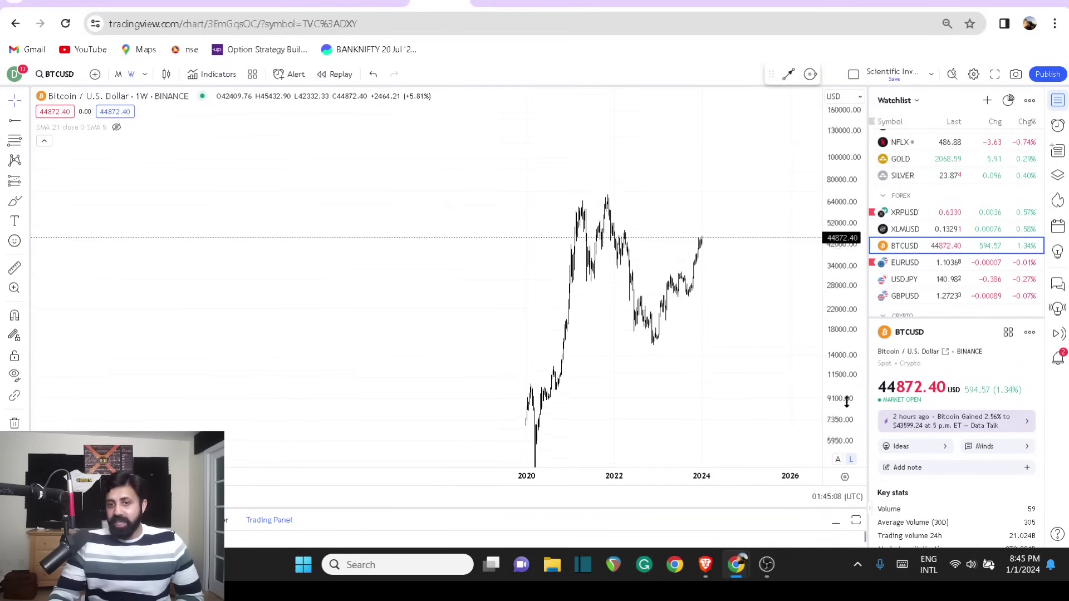
scroll(692, 389, "up", 6)
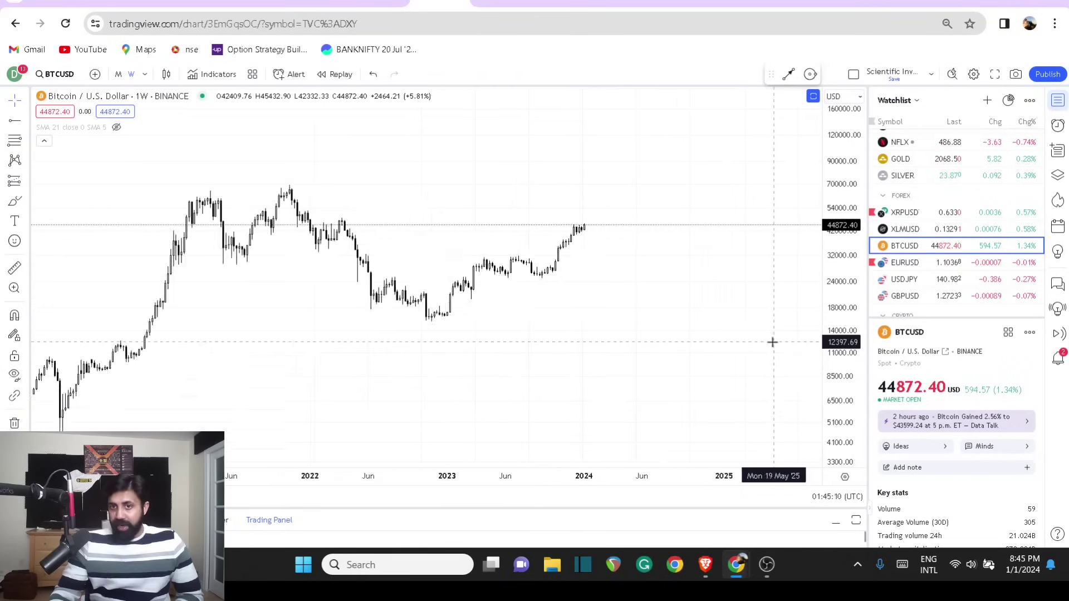
scroll(771, 342, "up", 6)
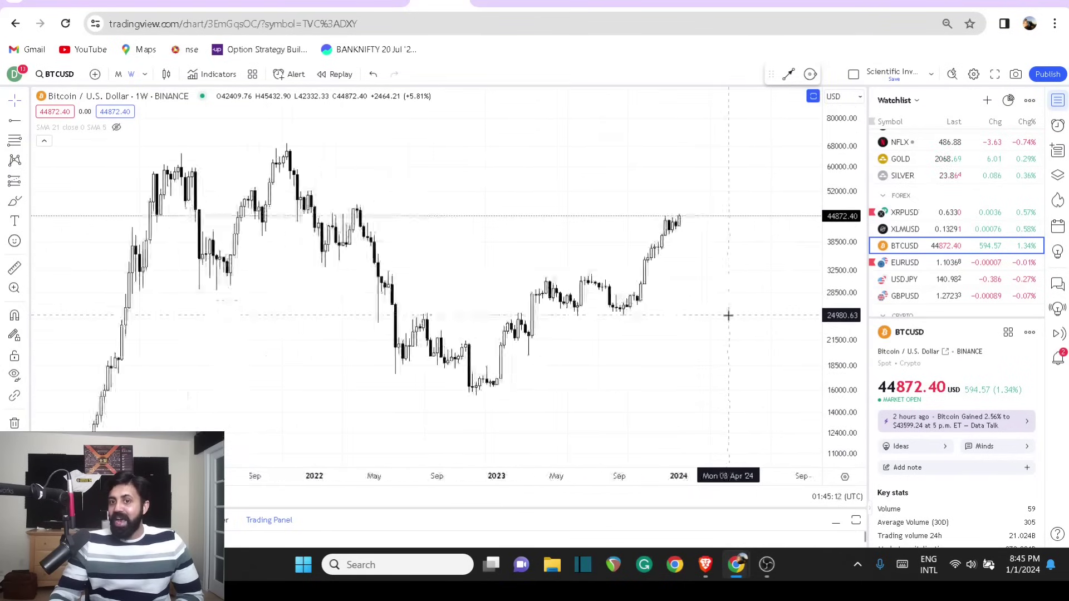
scroll(730, 316, "up", 3)
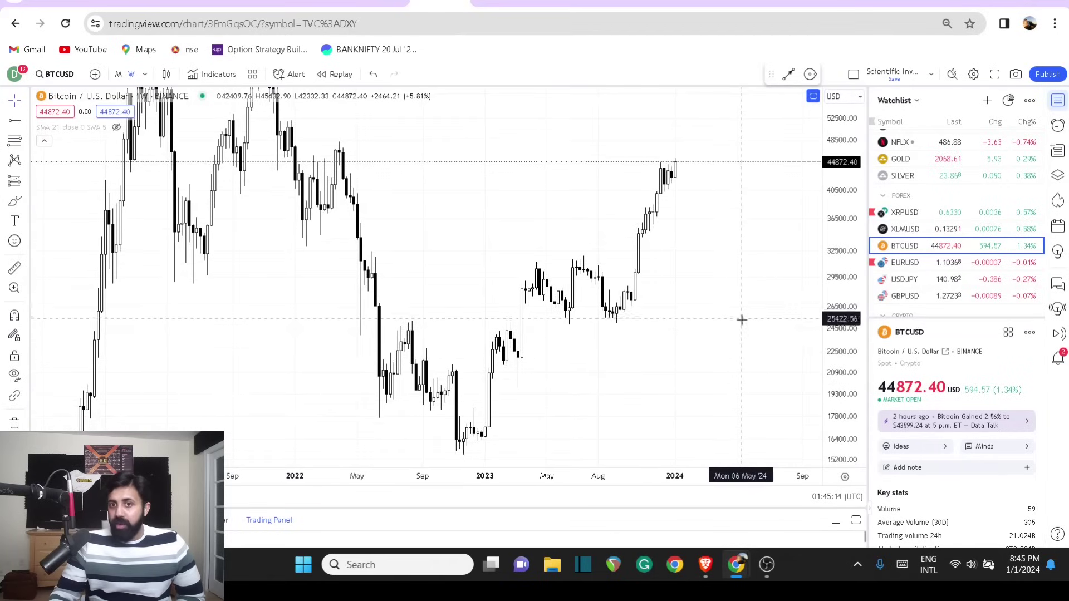
scroll(744, 321, "down", 3)
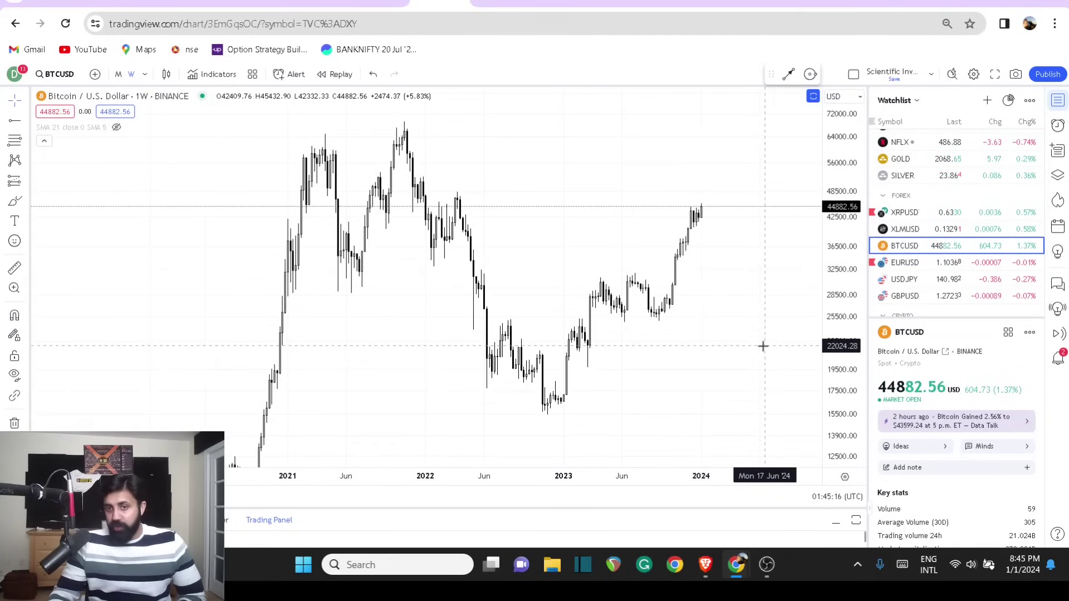
scroll(777, 306, "up", 3)
scroll(847, 302, "up", 1)
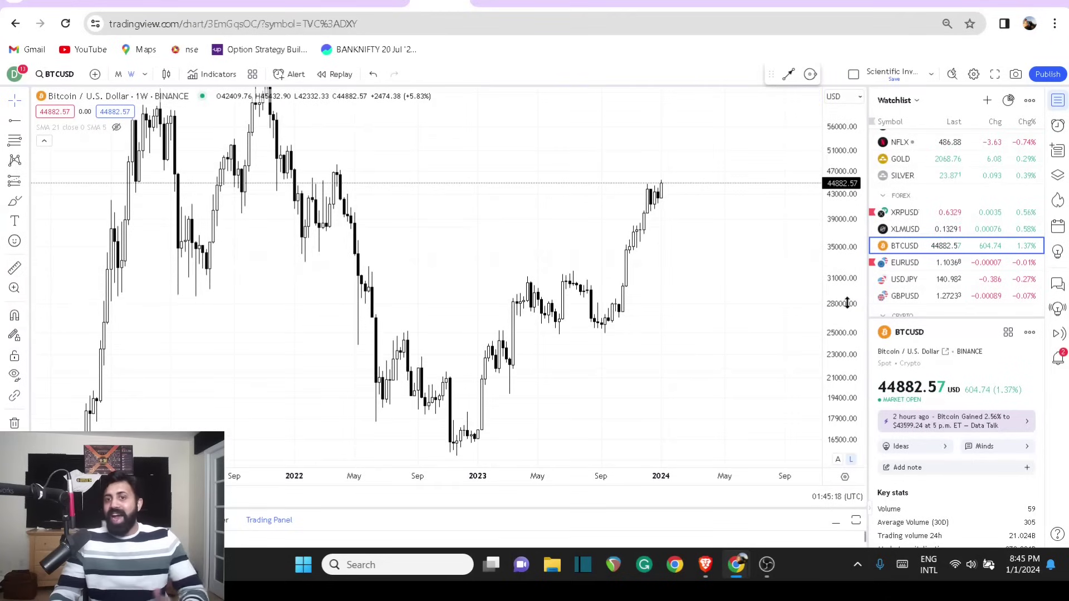
scroll(786, 303, "up", 4)
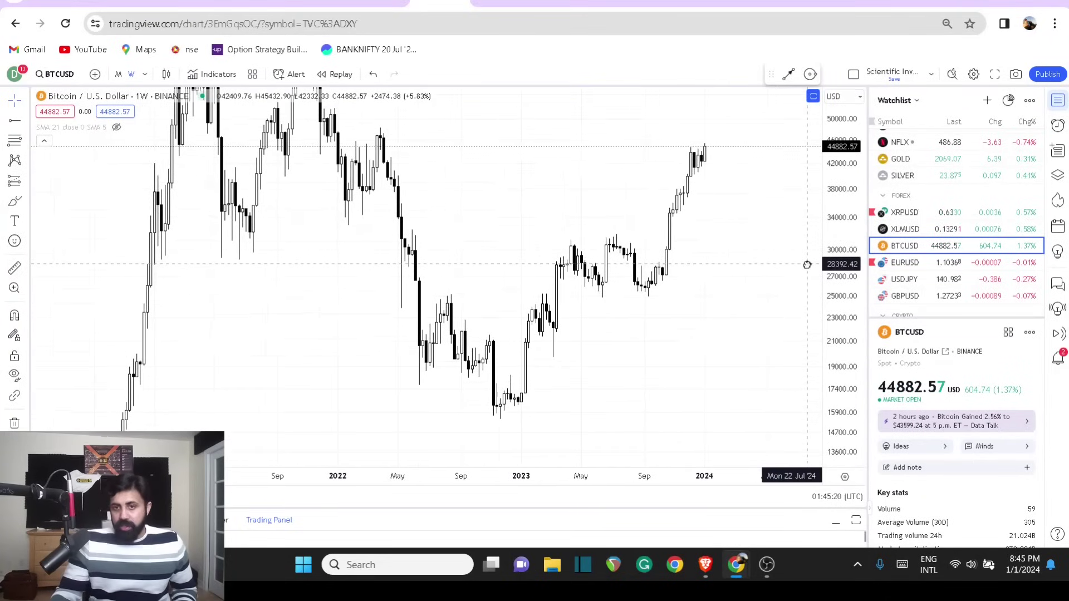
scroll(786, 310, "down", 2)
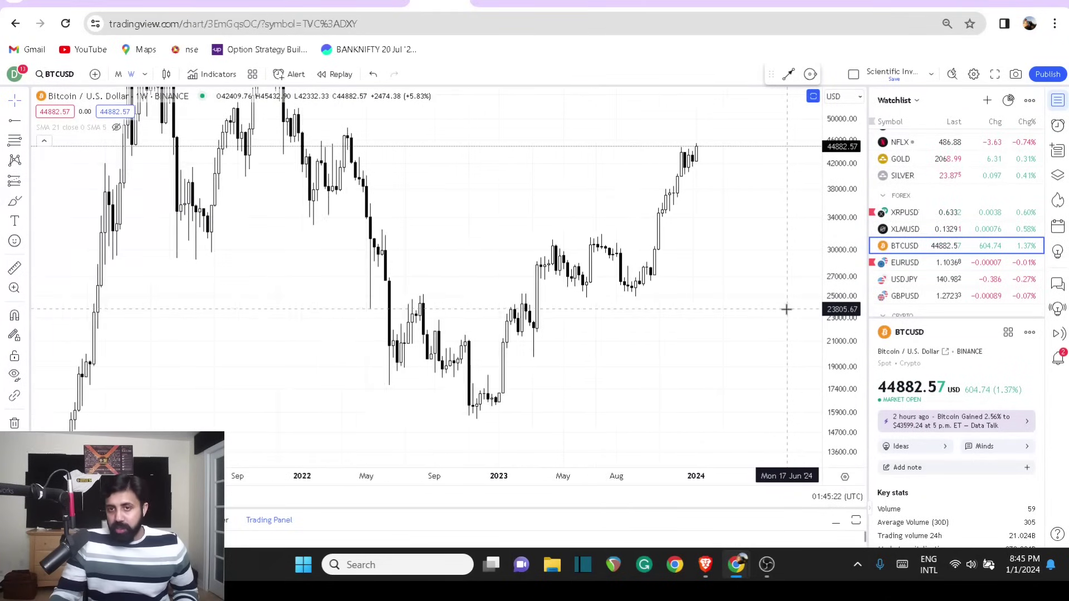
left_click_drag(782, 304, 766, 352)
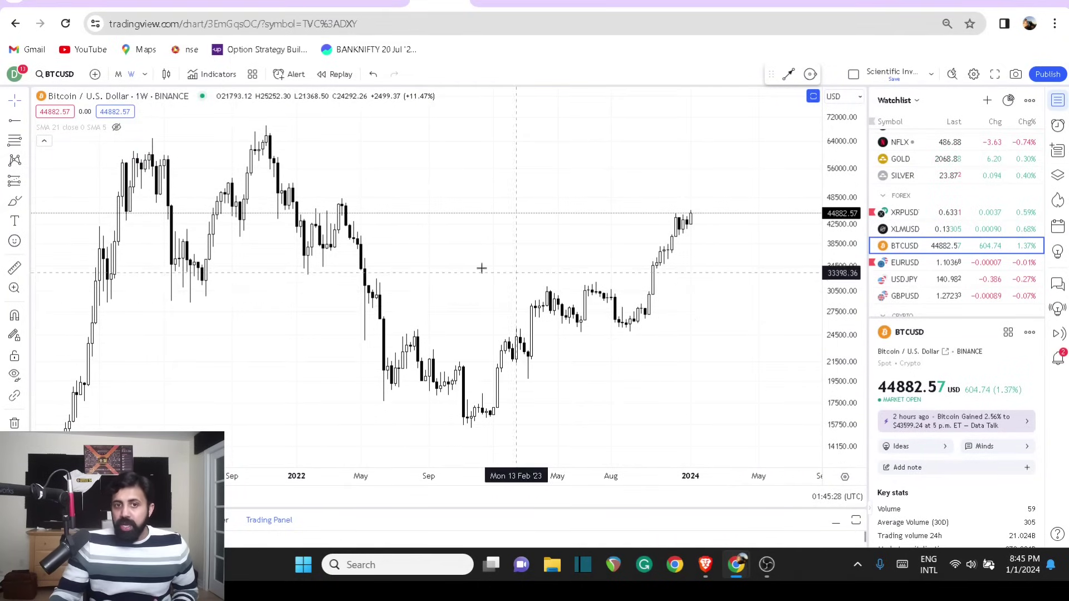
scroll(479, 204, "down", 2)
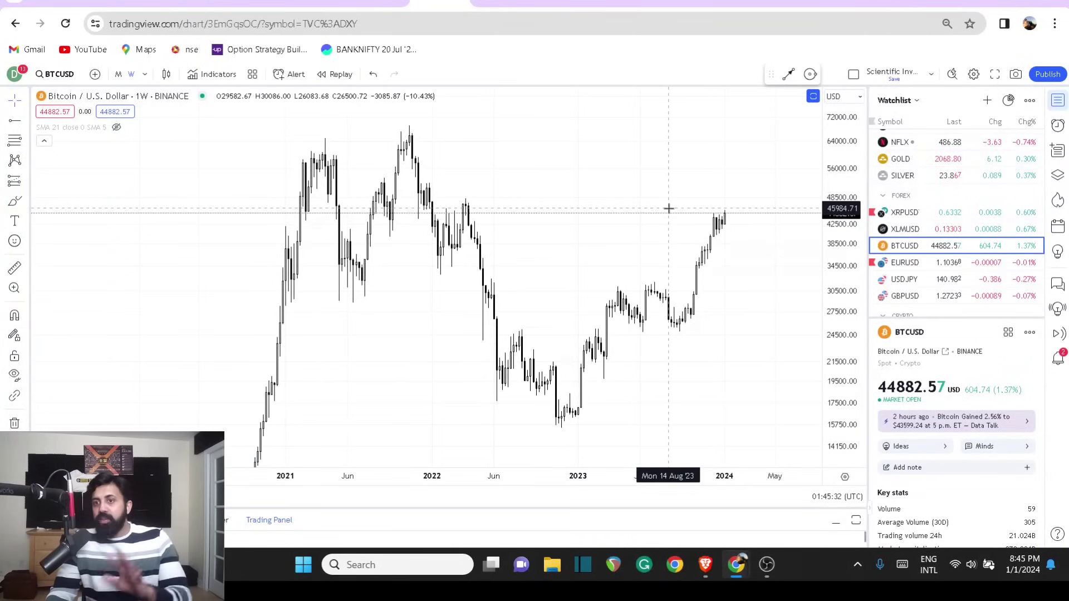
scroll(969, 223, "up", 4)
Show DXY on monthly candles, compressing the price scale so the whole channel fits
left_click(975, 158)
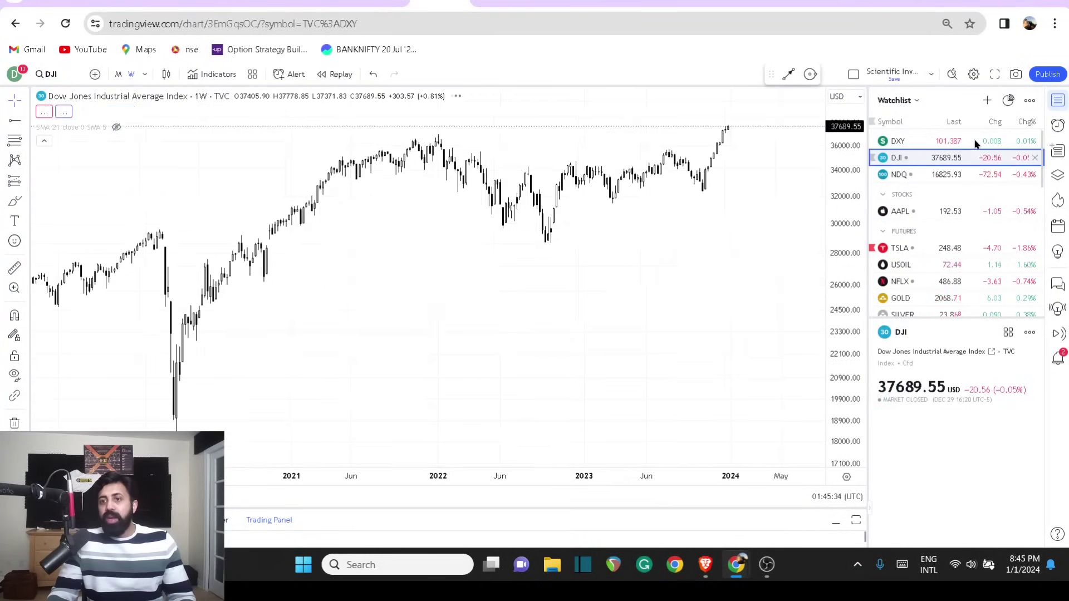
left_click(976, 143)
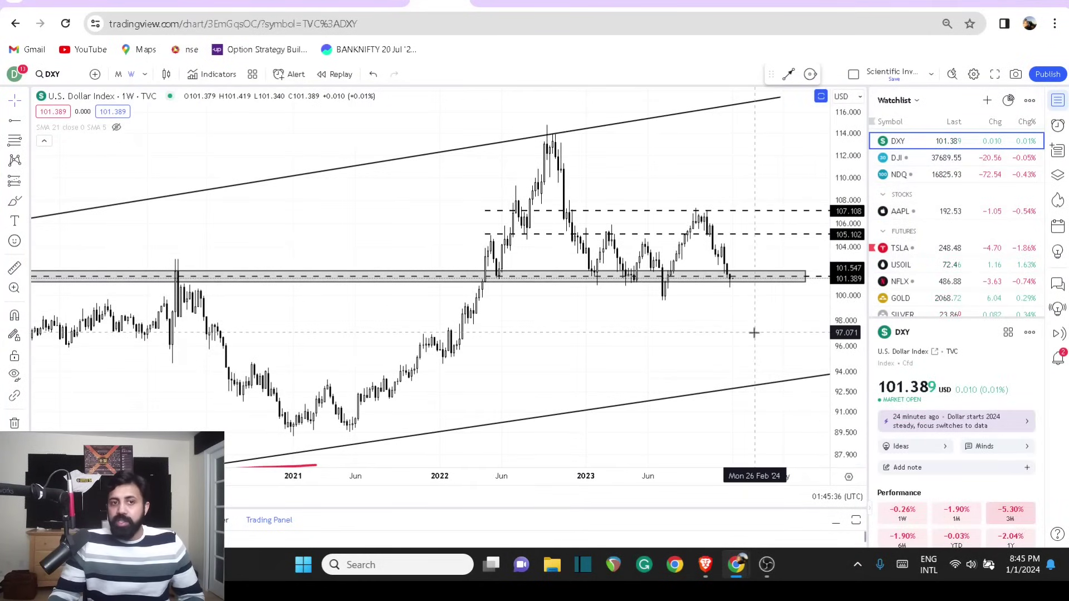
left_click(118, 74)
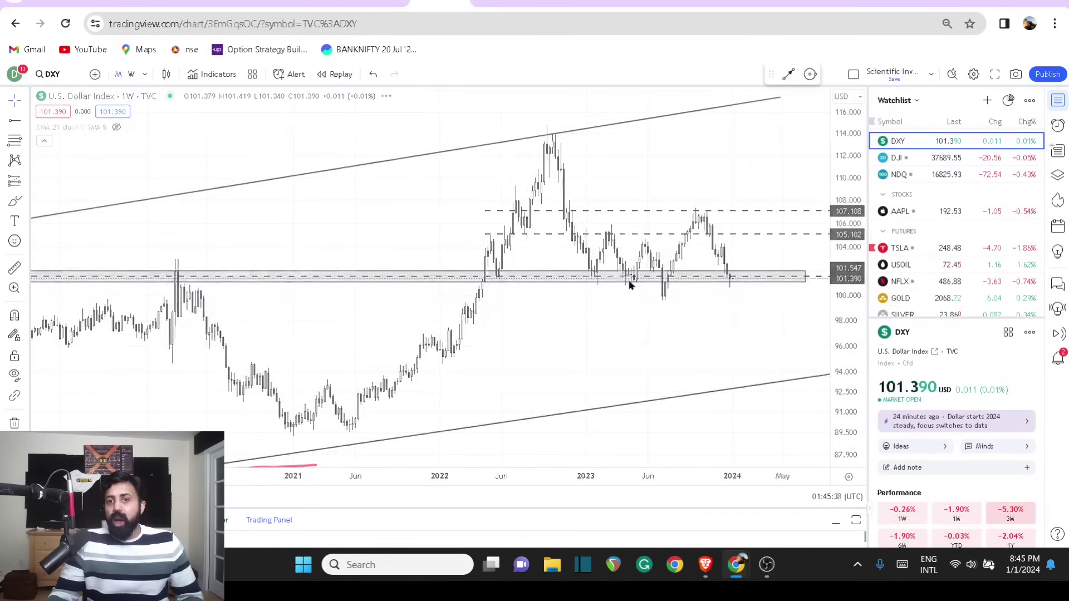
scroll(707, 304, "up", 4)
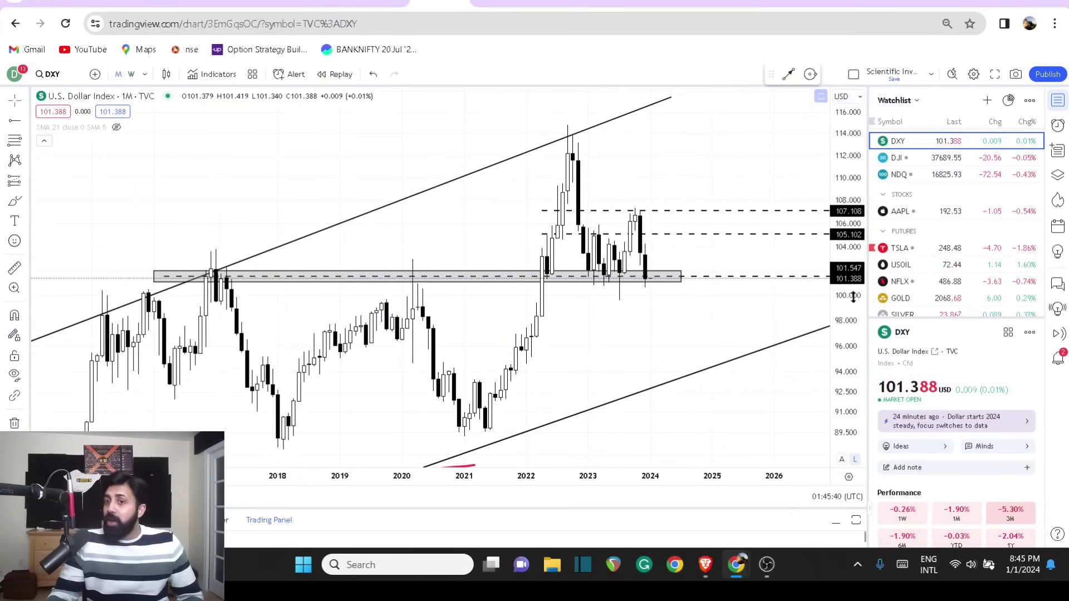
left_click_drag(854, 334, 855, 354)
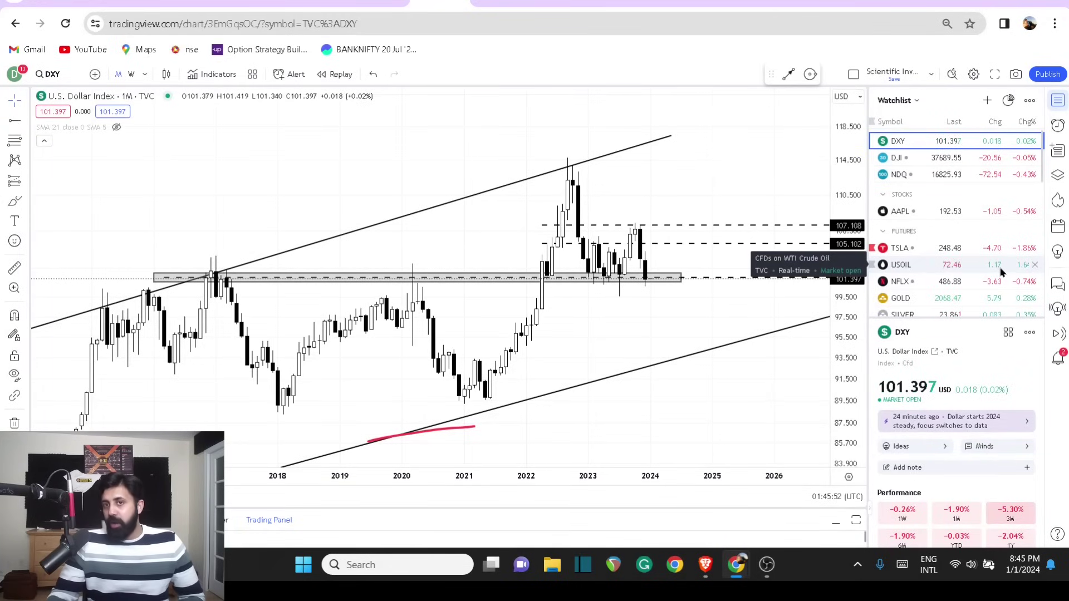
scroll(1001, 271, "down", 3)
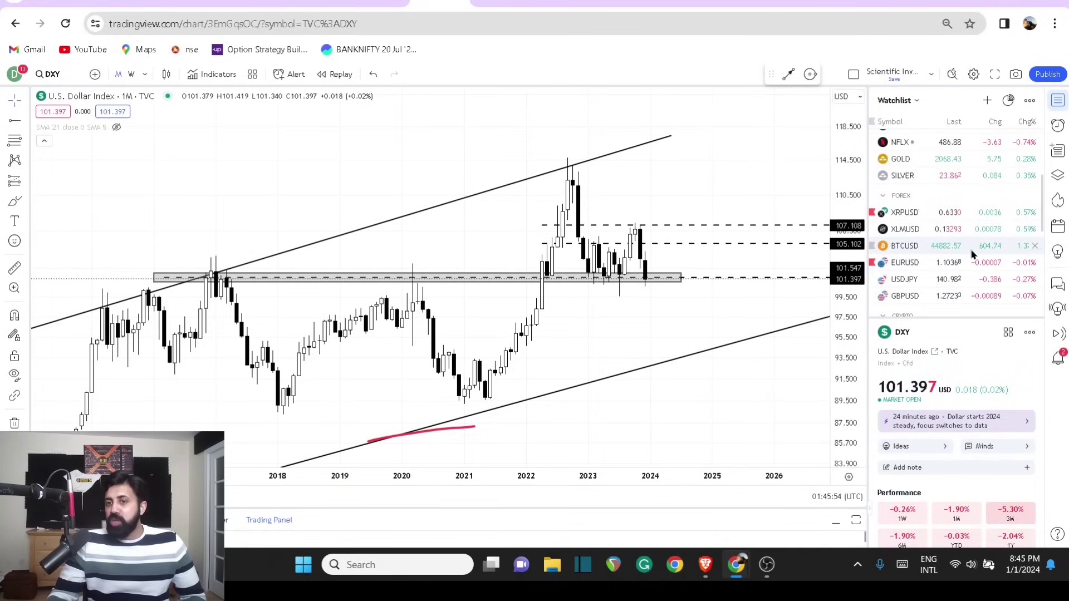
Return to Bitcoin and switch it from daily to 4-hour candles
left_click(972, 251)
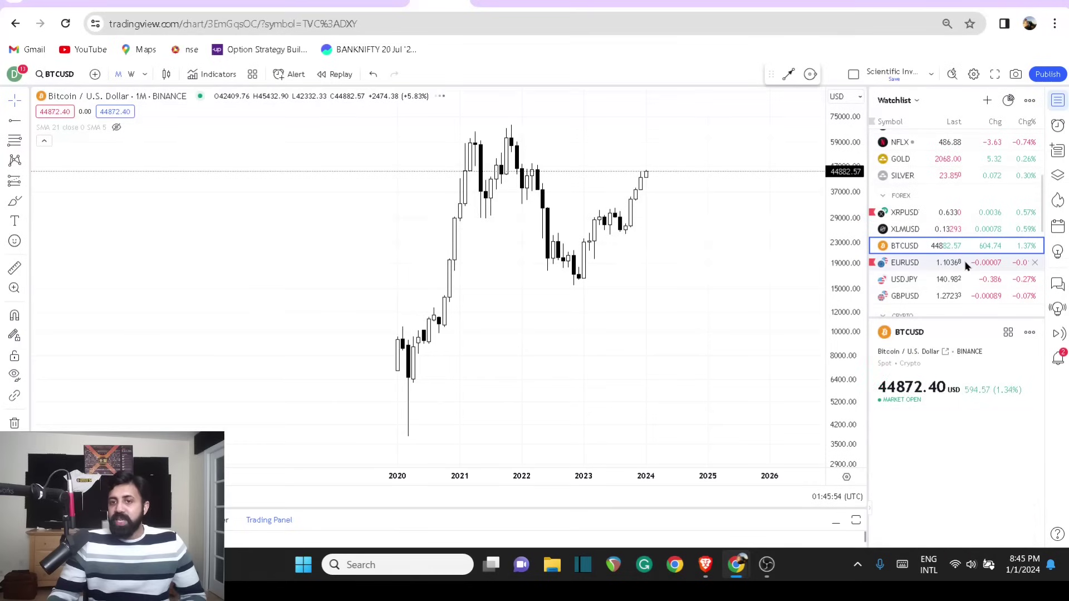
left_click(144, 78)
left_click(167, 332)
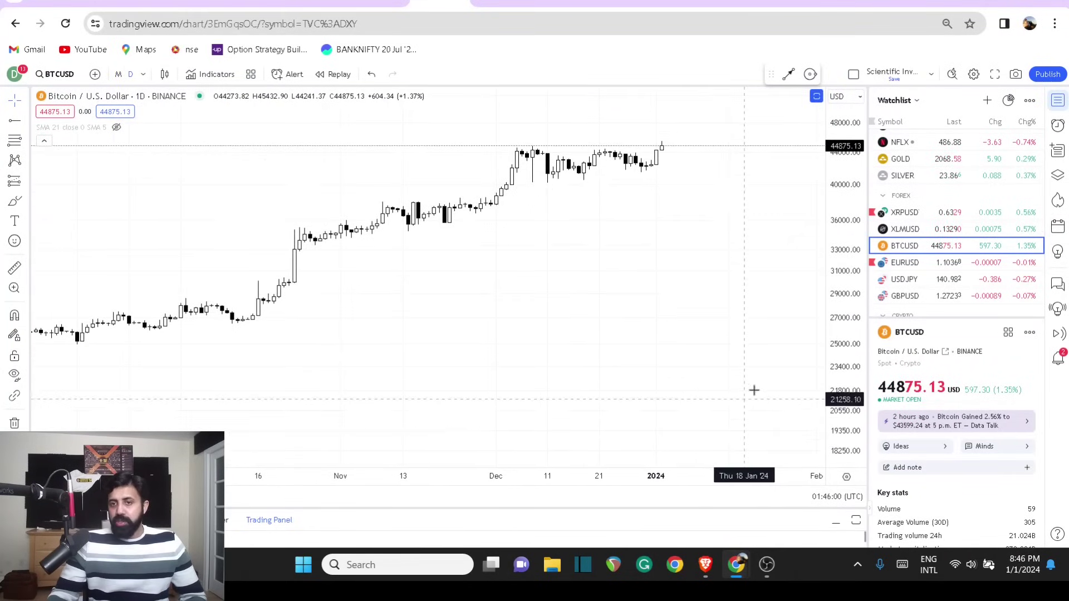
scroll(754, 390, "up", 4)
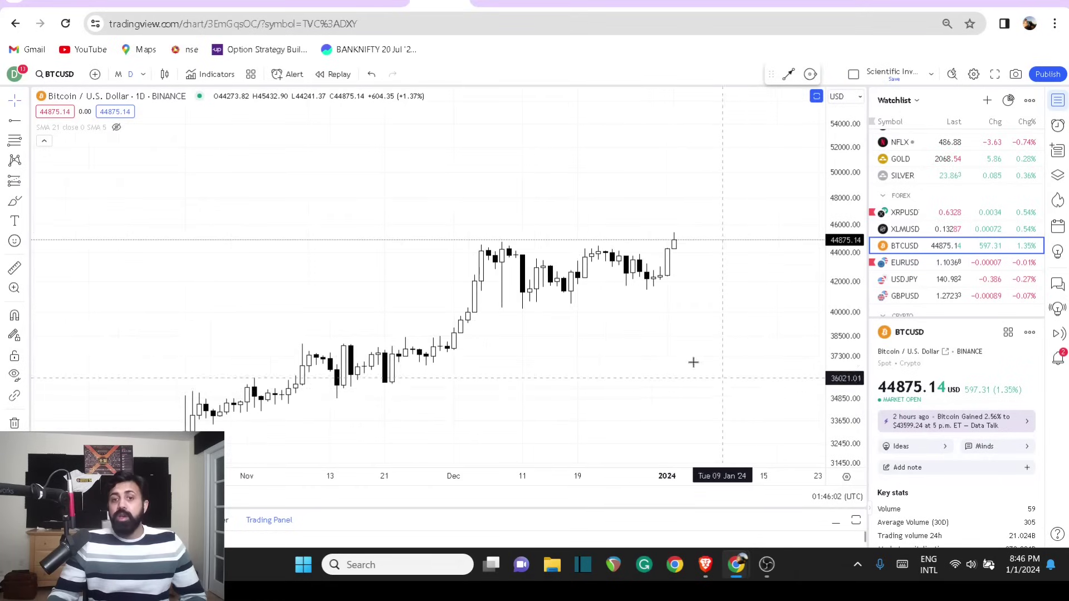
left_click(143, 74)
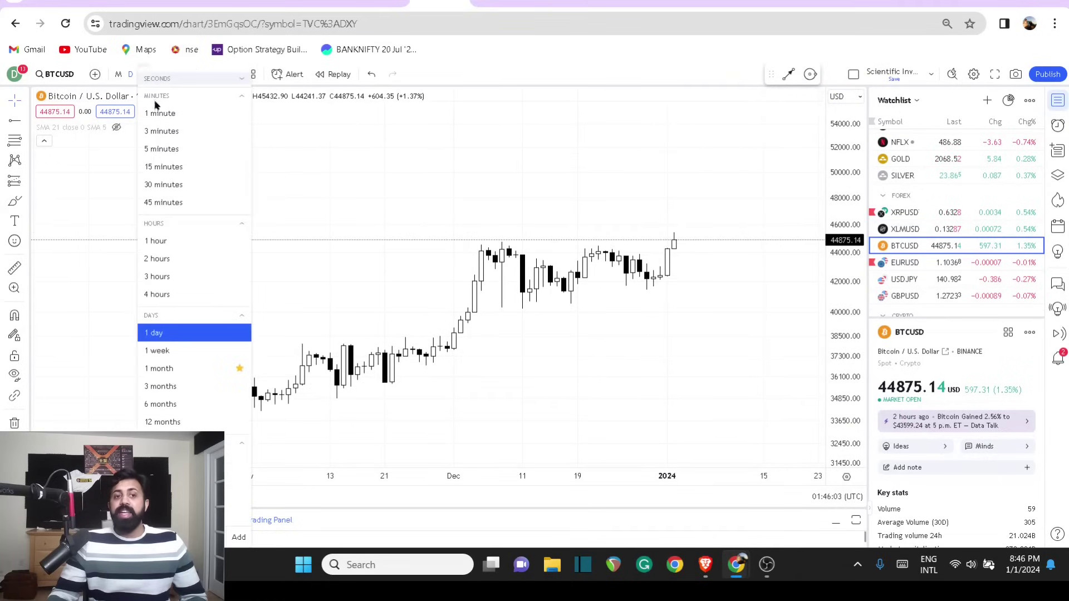
left_click(174, 296)
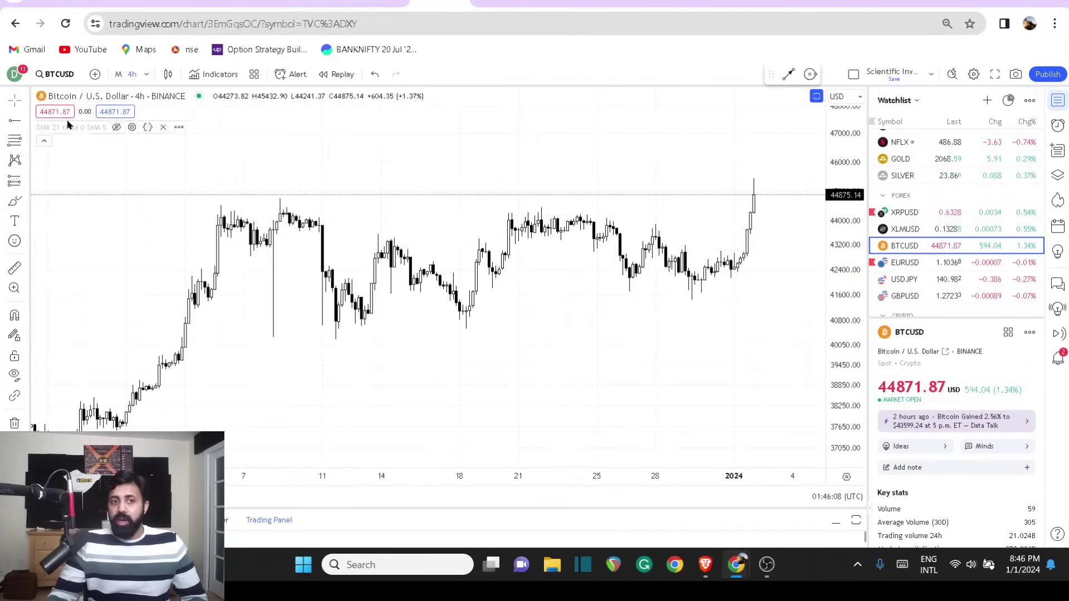
Mark the 4h range high and the 40769.42 range low with horizontal lines, then view the dollar tweet
left_click(15, 122)
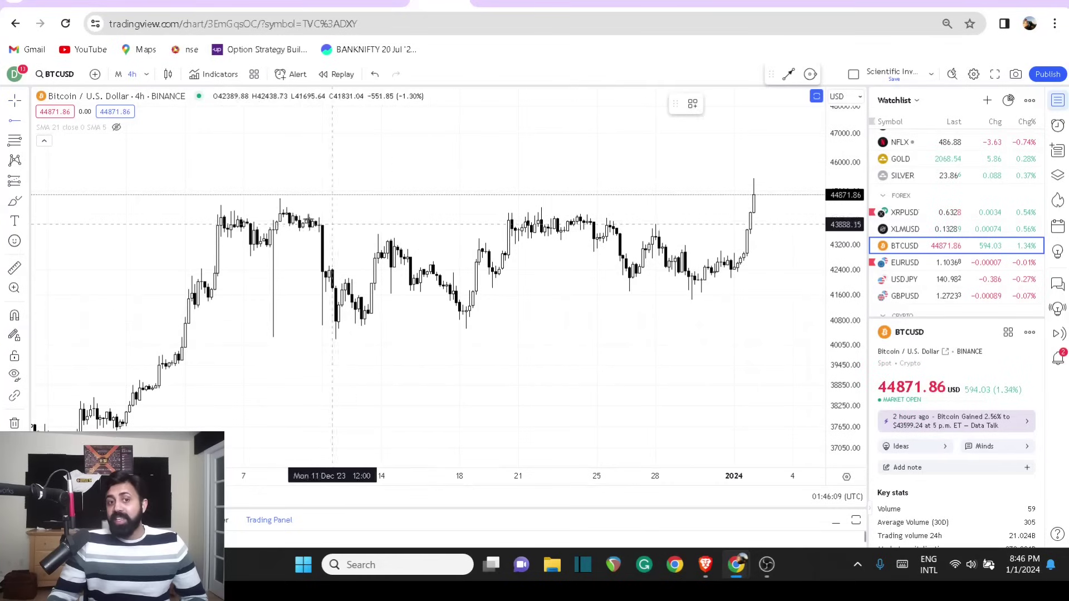
left_click(187, 211)
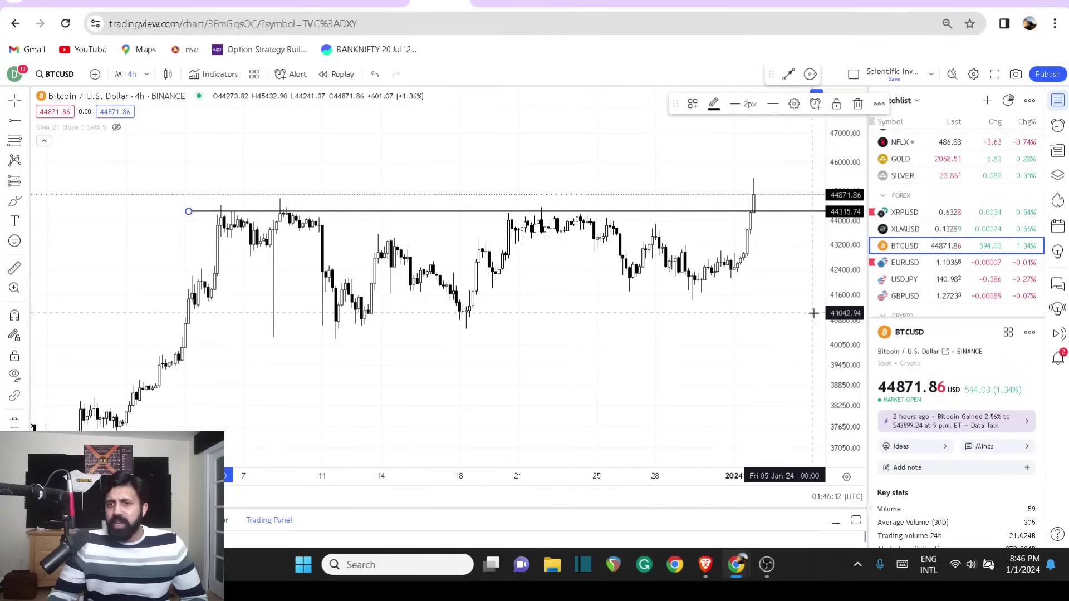
left_click_drag(838, 359, 840, 335)
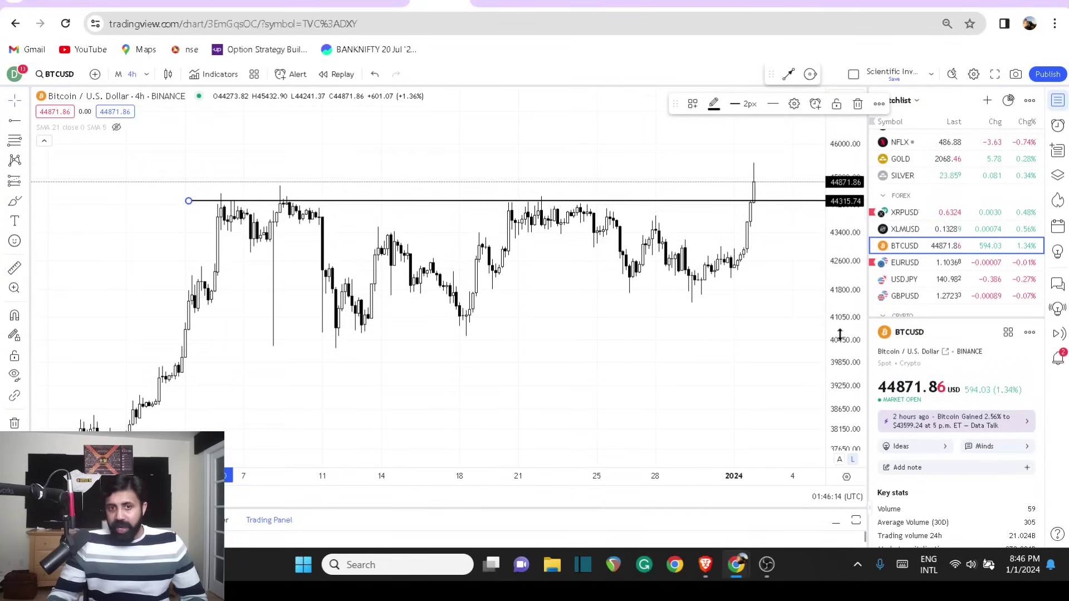
left_click(15, 121)
left_click(174, 329)
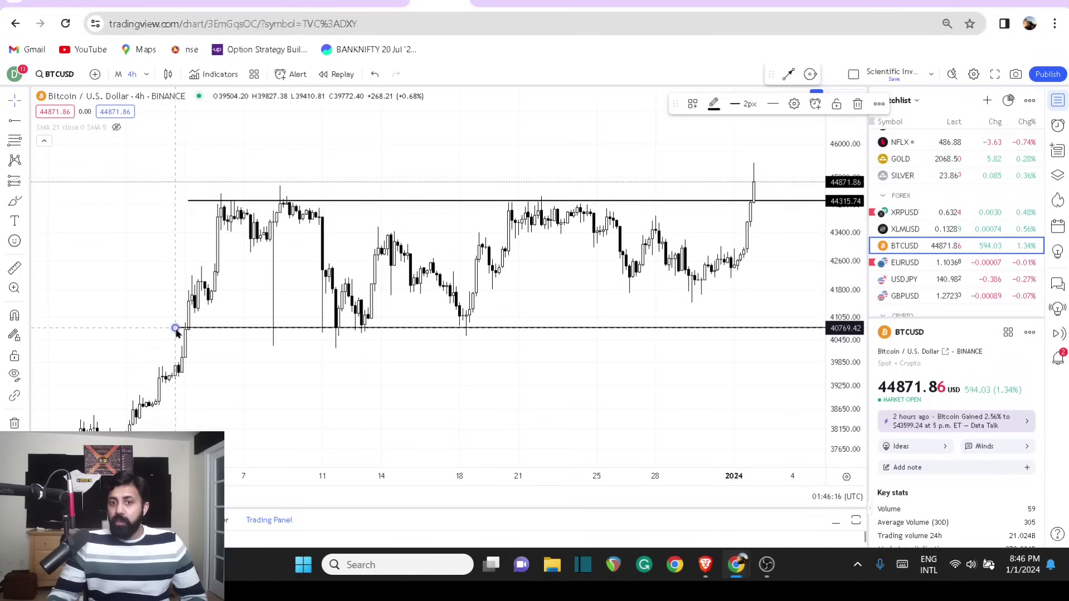
left_click_drag(654, 398, 626, 461)
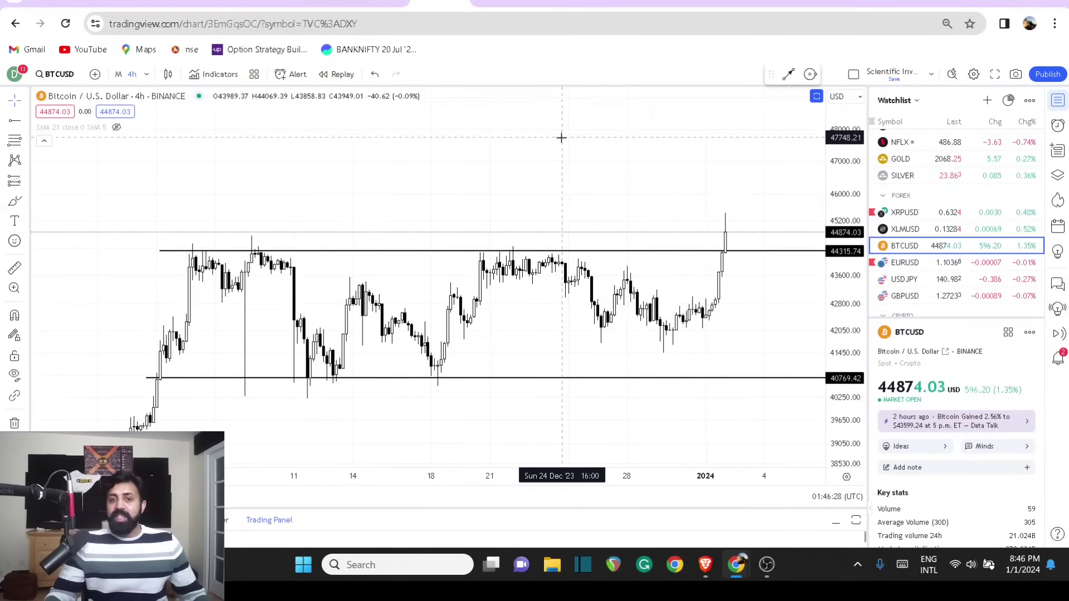
left_click(567, 2)
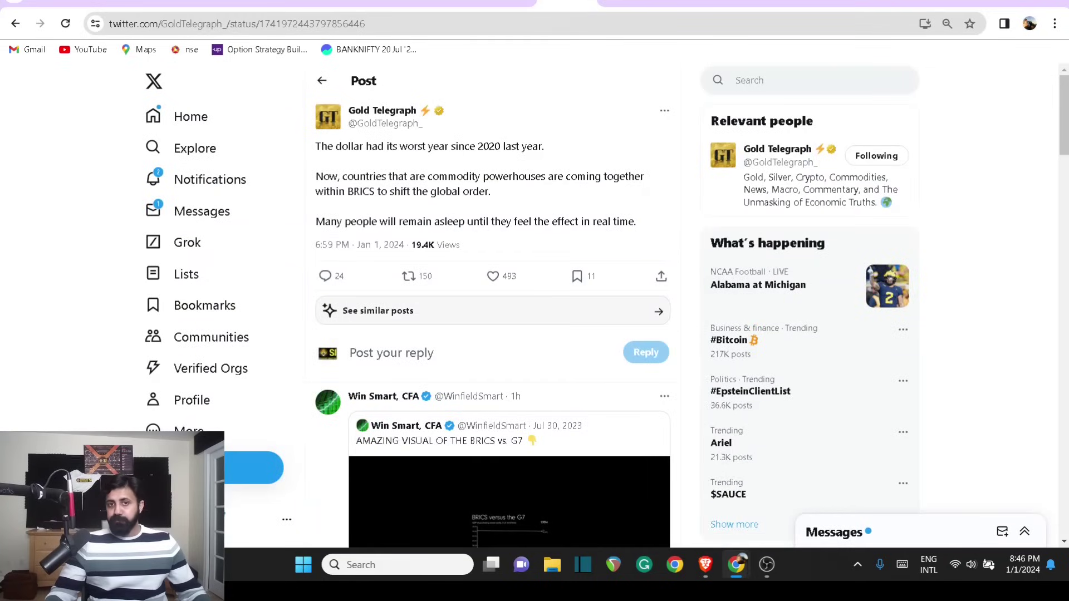
Highlight the dollar tweet's first sentence, then move to the #BITCOIN new 1-year high post
left_click_drag(315, 144, 640, 156)
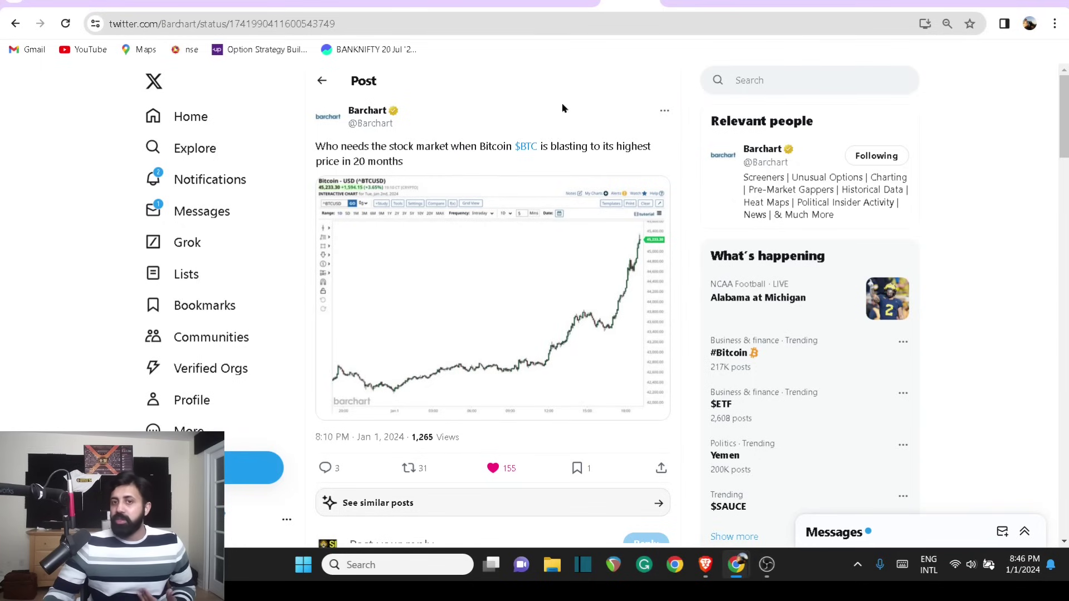
left_click(691, 5)
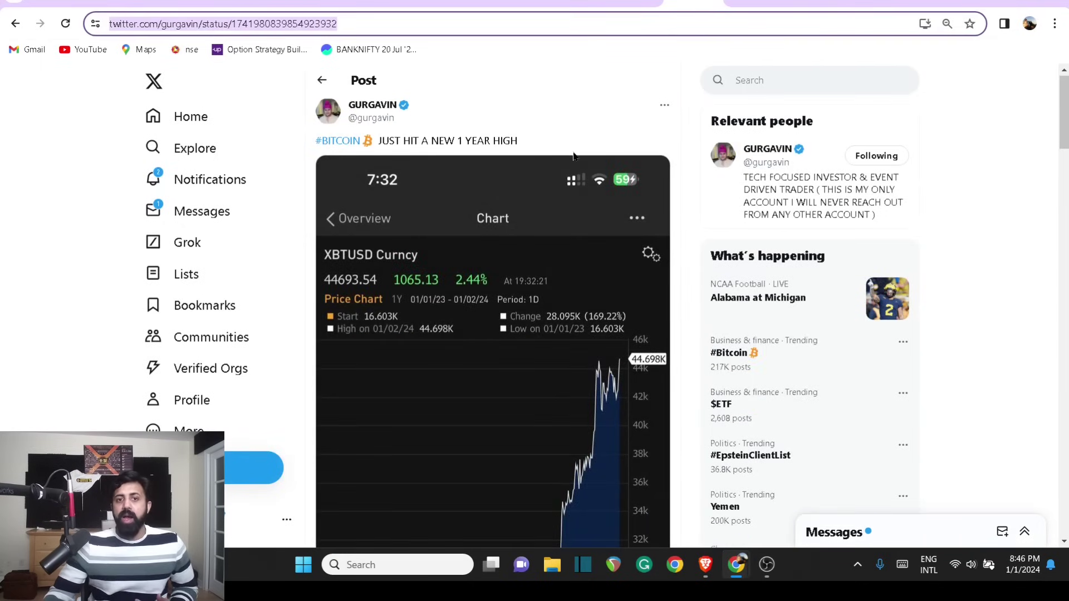
Scroll through the XBTUSD 1-year chart post, then go back to the 'Welcome to 2024' bull post
scroll(573, 156, "down", 2)
scroll(571, 173, "up", 2)
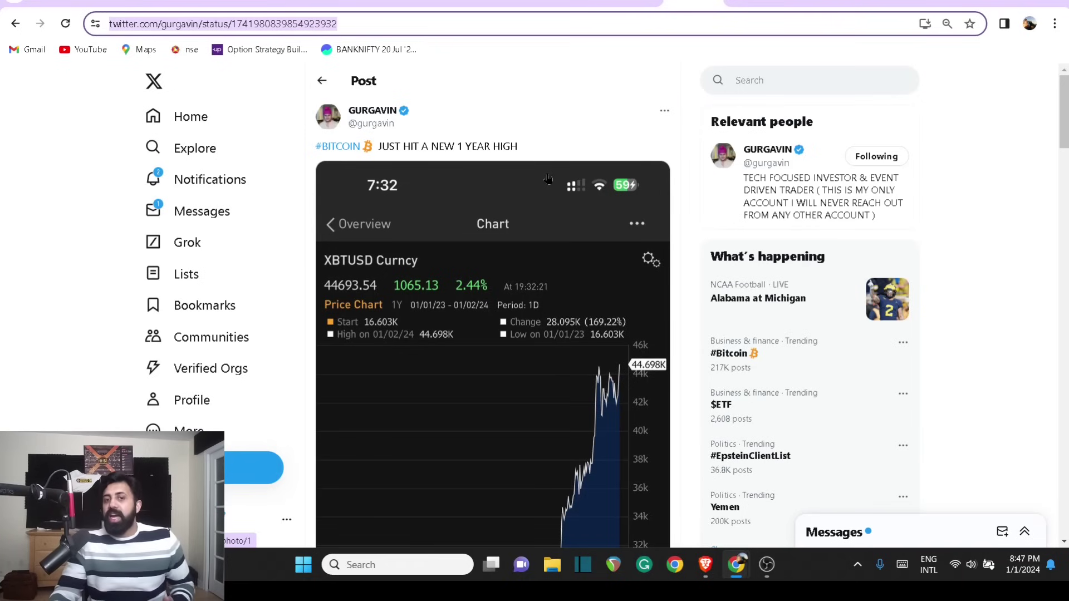
scroll(548, 178, "down", 5)
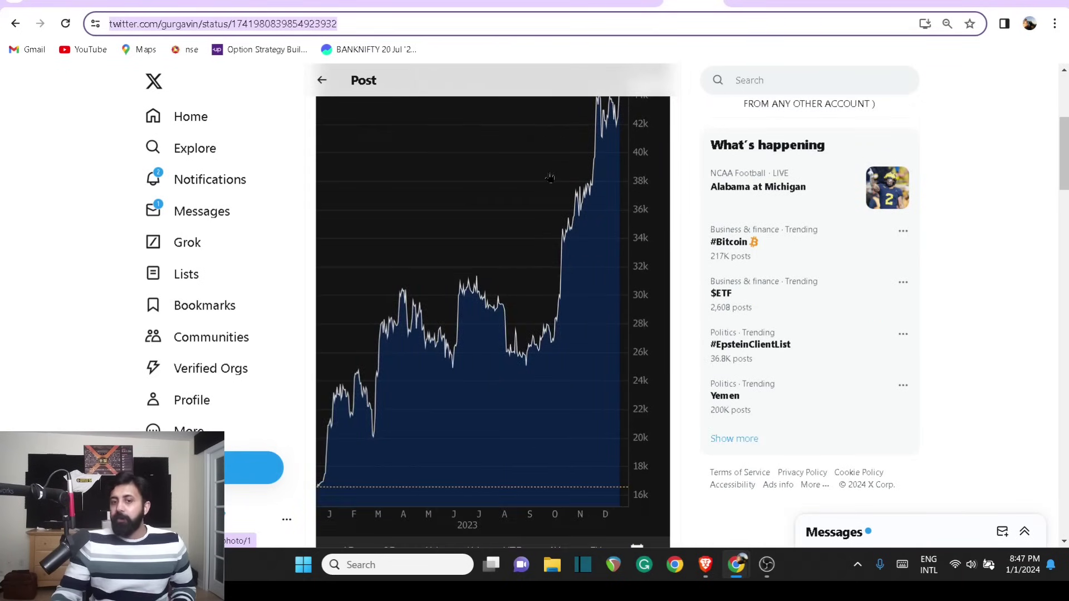
scroll(550, 177, "down", 5)
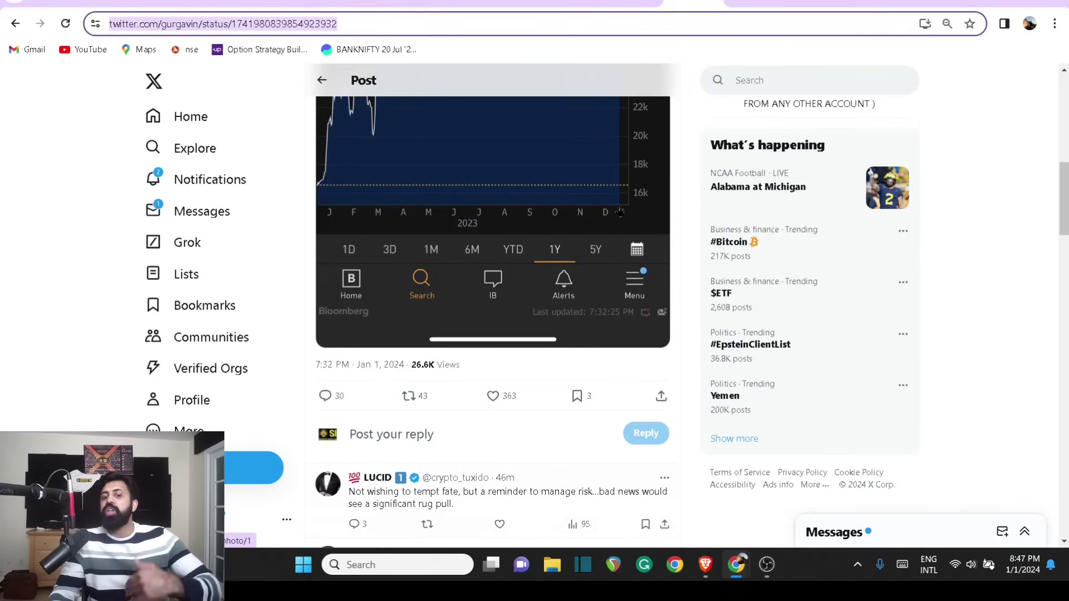
scroll(620, 213, "up", 10)
key("alt+Left")
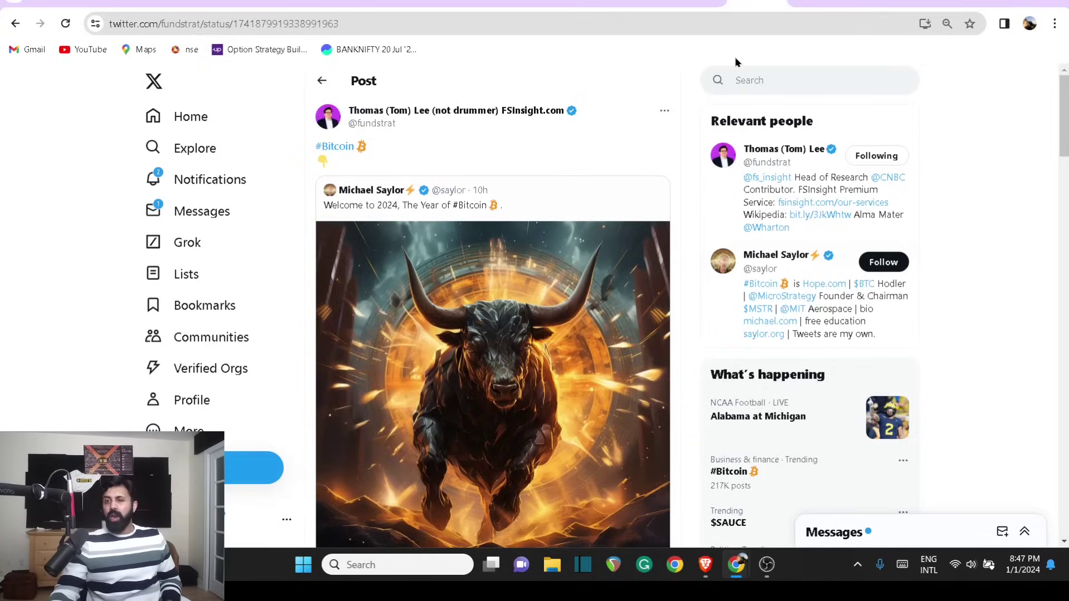
Glance at the BTC chart photo tweet, return to the bull tweet, then switch to Patreon memberships
left_click(824, 4)
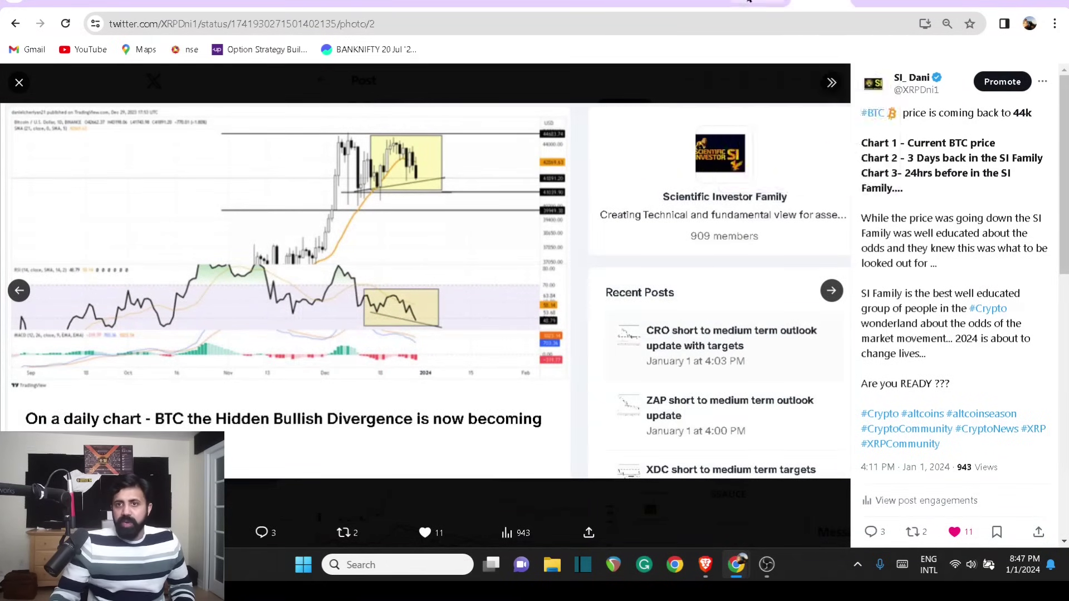
left_click(761, 5)
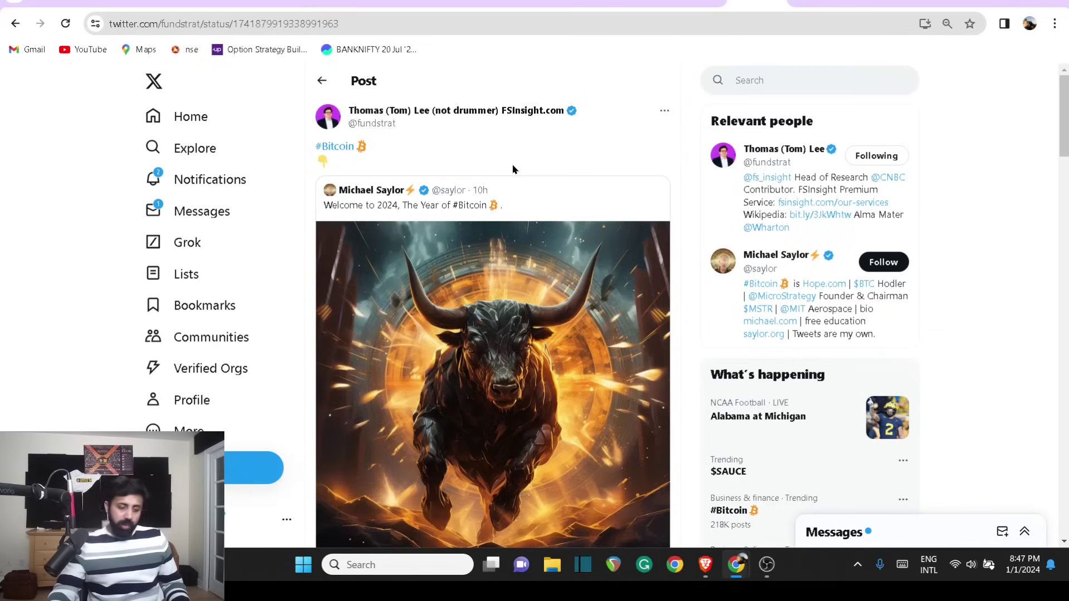
left_click(894, 2)
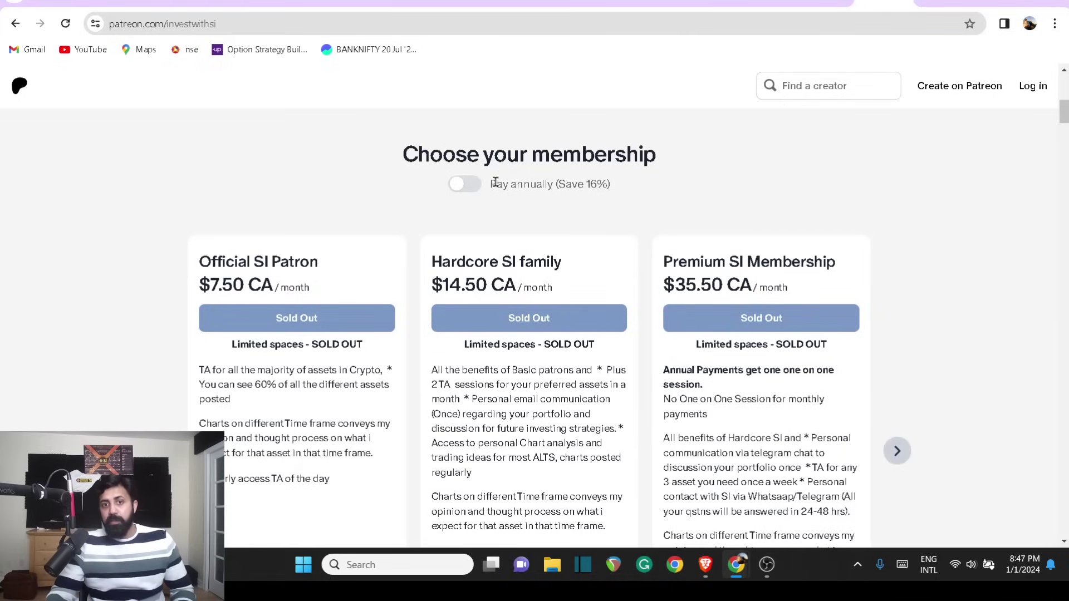
Switch Patreon membership prices to annual billing and highlight the Save 16% note
left_click(465, 187)
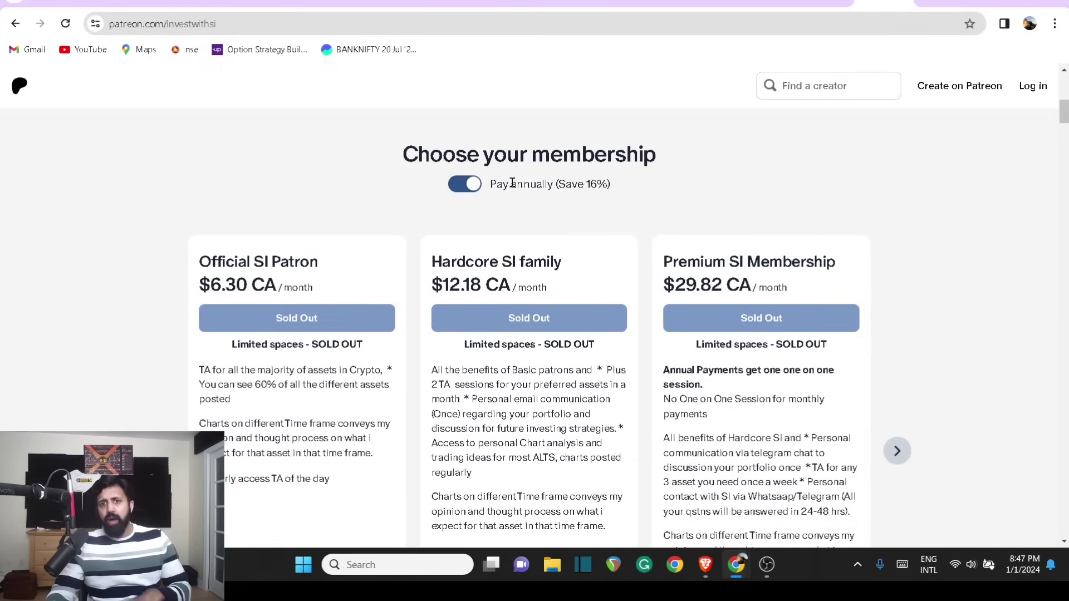
left_click_drag(627, 183, 638, 158)
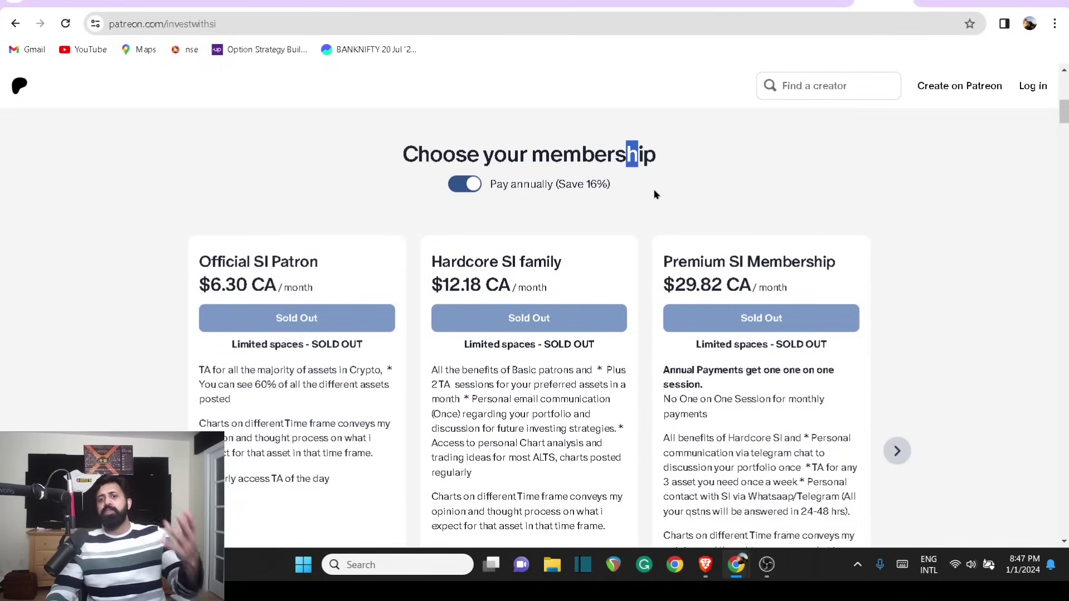
left_click(557, 184, "shift")
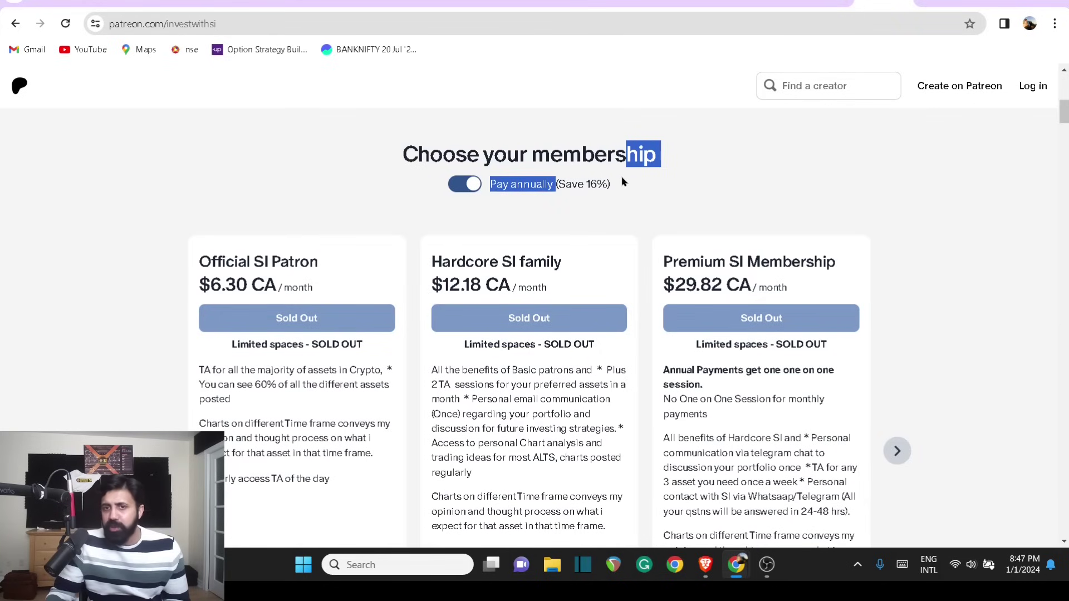
left_click(556, 185)
left_click_drag(556, 185, 620, 185)
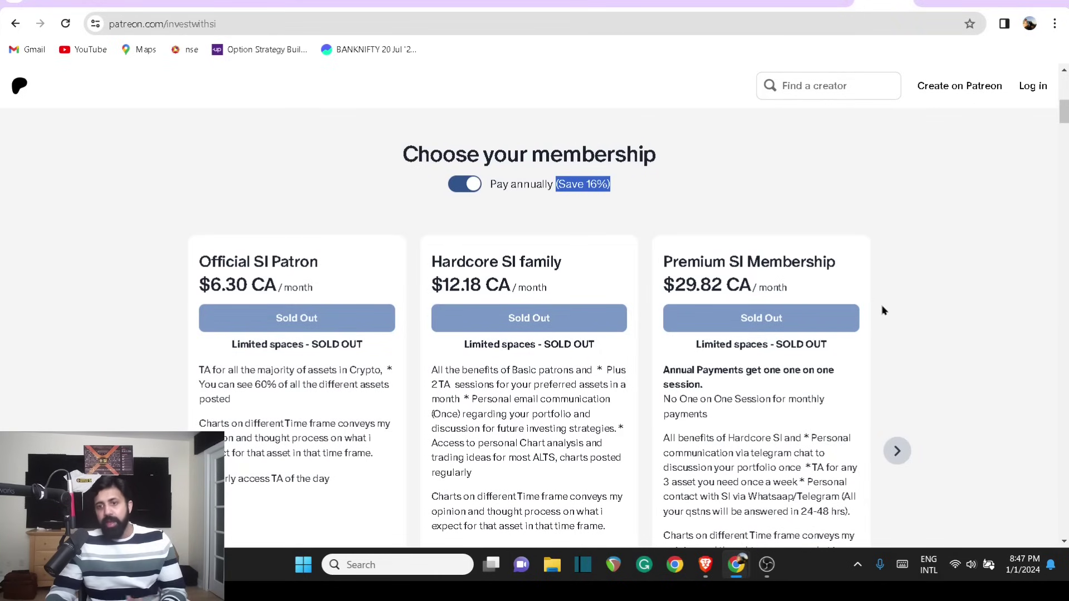
Page through the tiers to Platinum members - New, then return to the BTC chart photo tweet
left_click(897, 450)
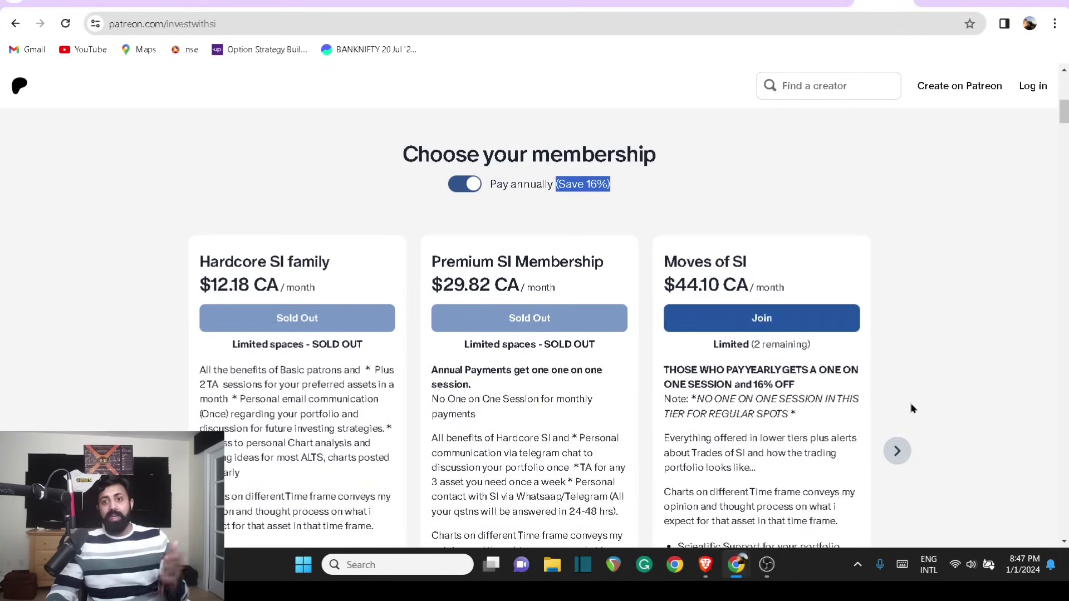
left_click(897, 453)
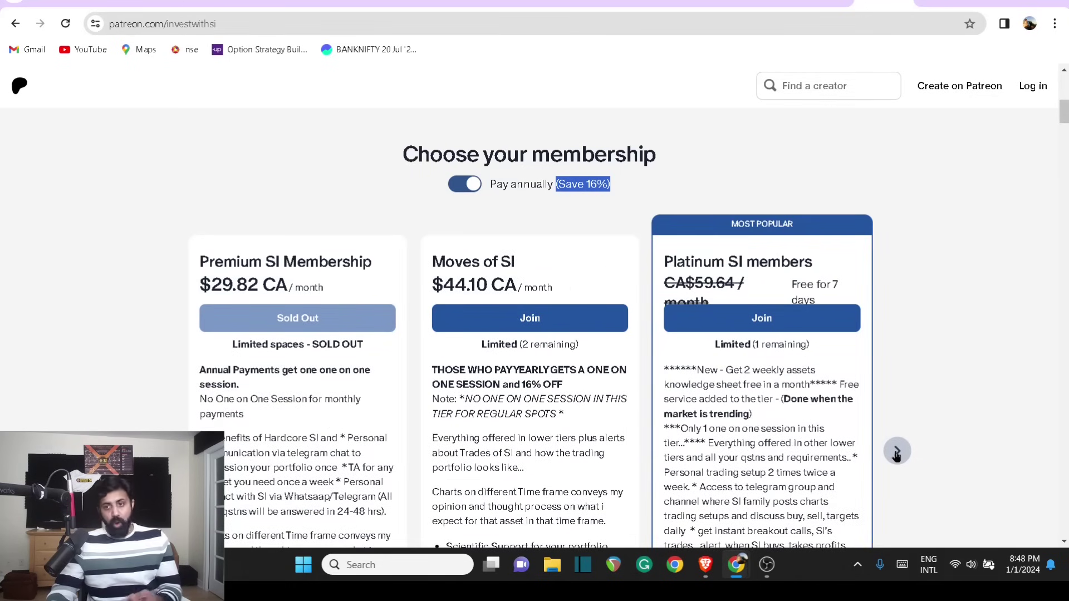
left_click(897, 452)
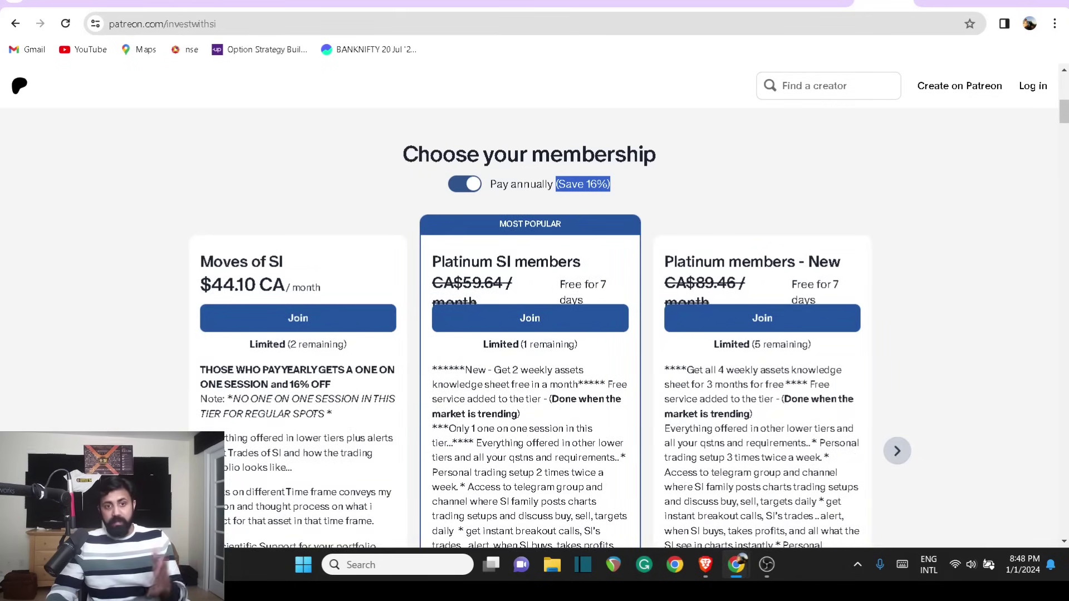
left_click(163, 451)
left_click(163, 451)
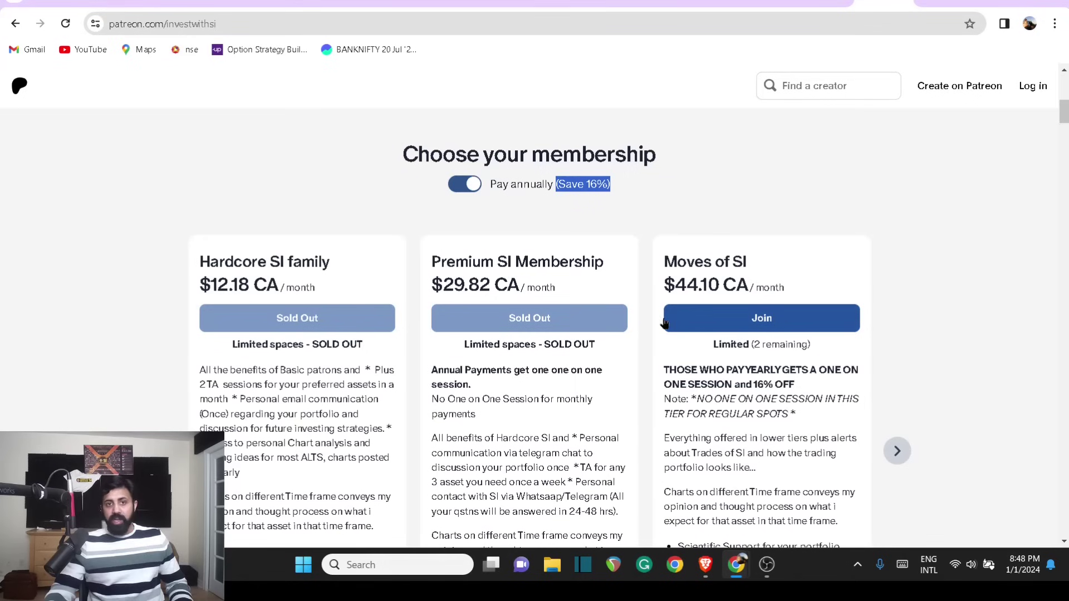
left_click(897, 452)
left_click(900, 460)
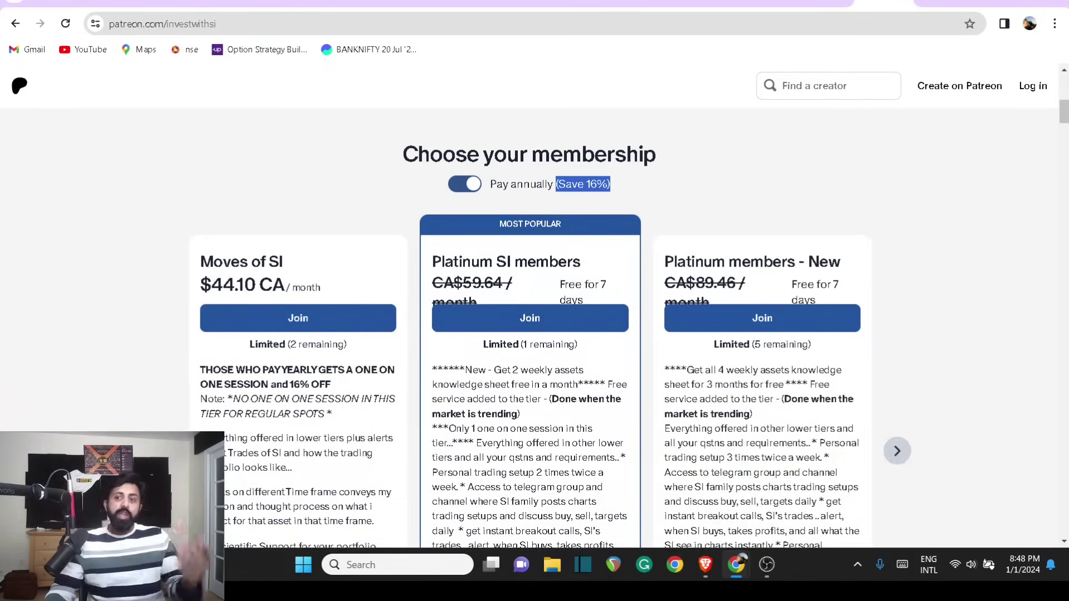
key("alt+Left")
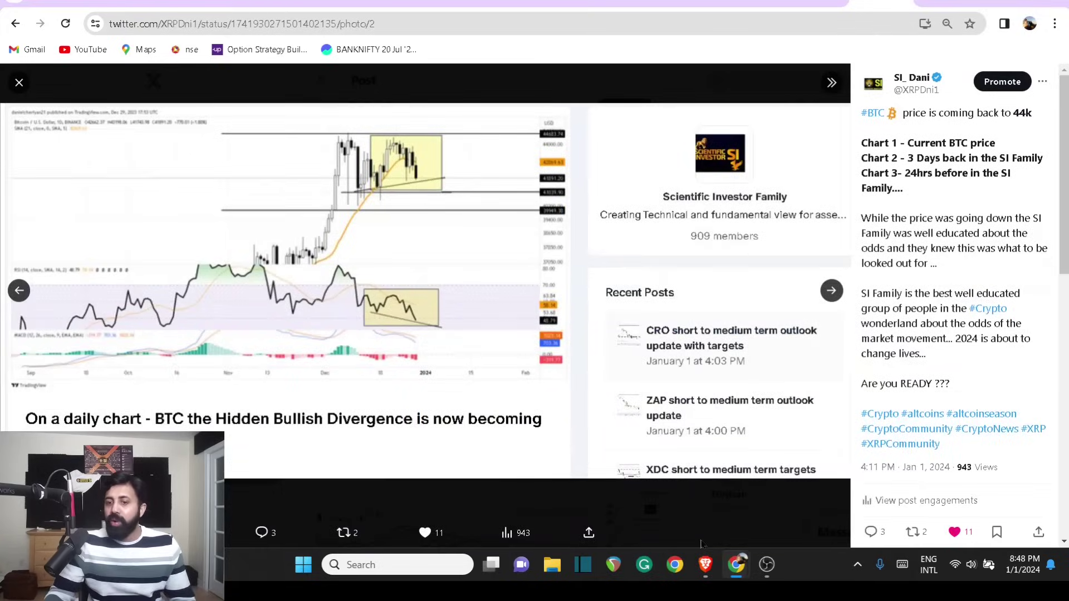
Bring up the Patreon published posts, then switch to CoinPaprika's Top 100 page and reload it
left_click(706, 565)
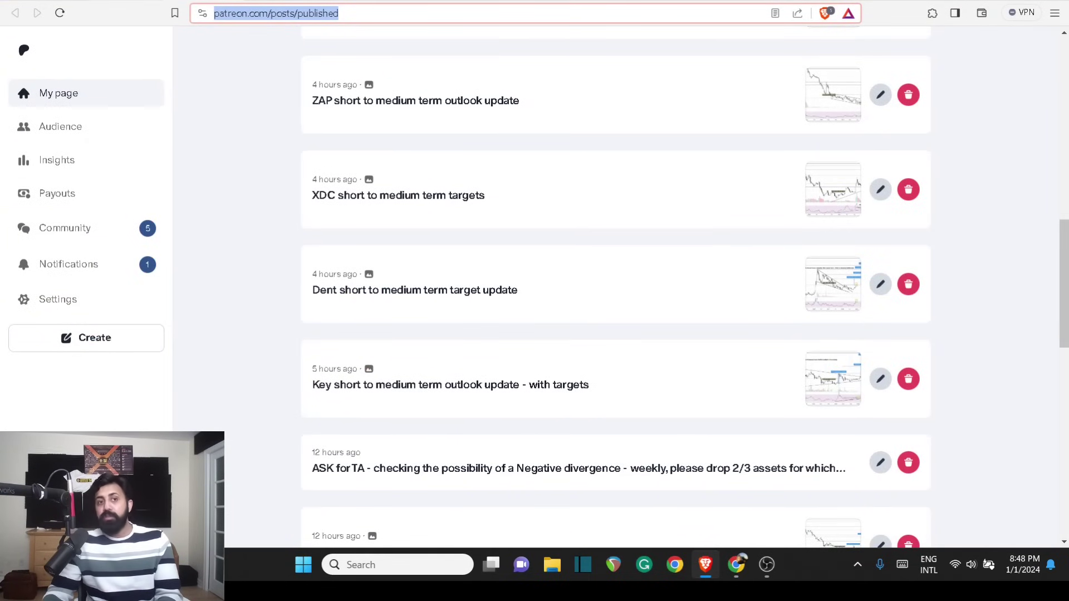
key("ctrl+Tab")
key("F5")
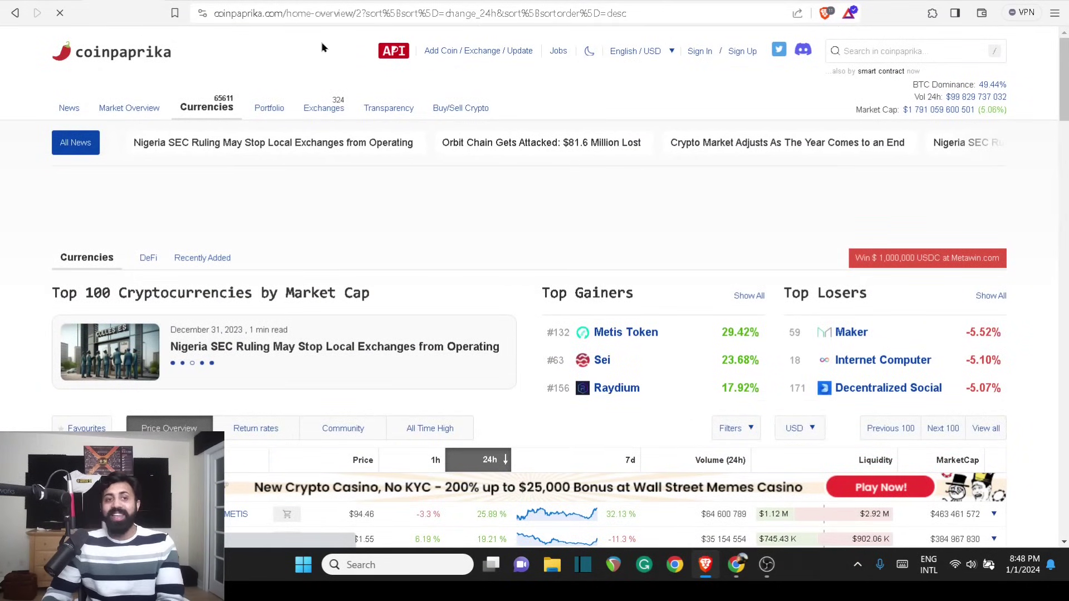
Switch to the next browser tab, the Bitcoin/USD candlestick chart with the yellow range box
key("ctrl+Tab")
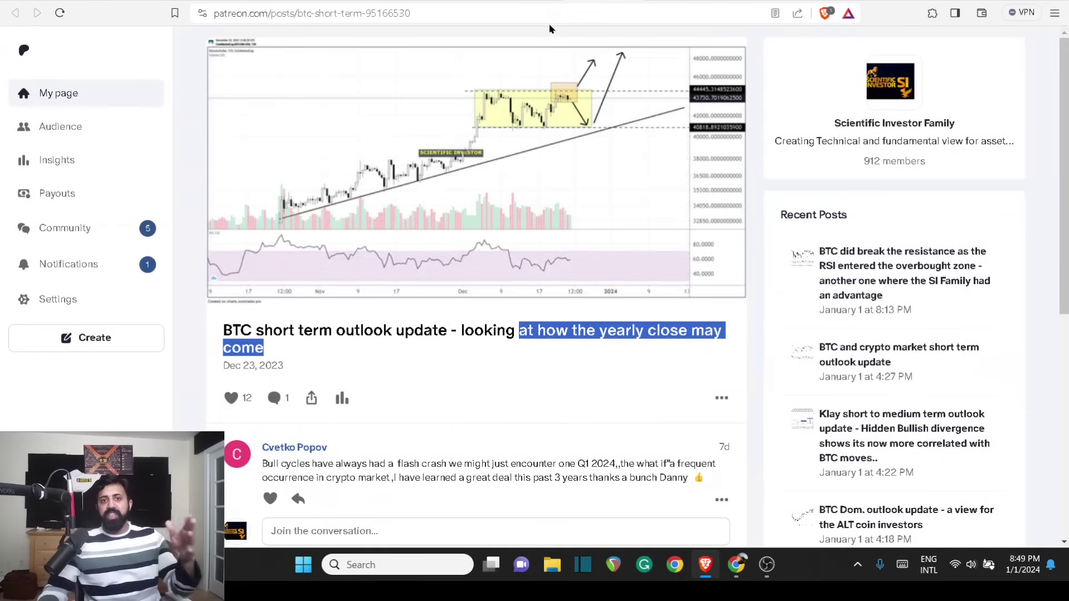
Select the web address of the Dec 23, 2023 BTC short term outlook post
left_click(550, 22)
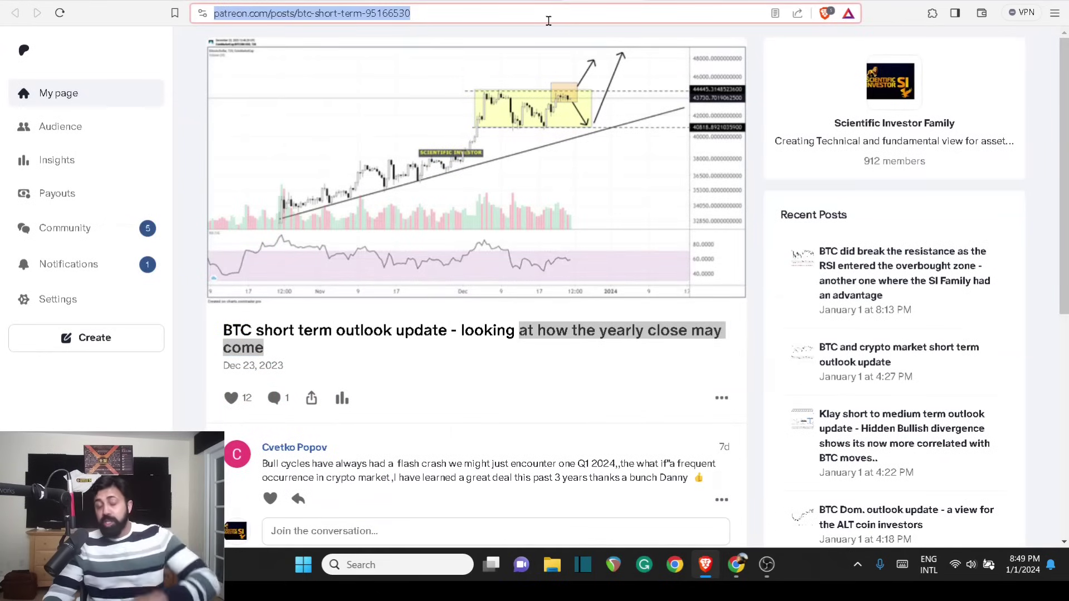